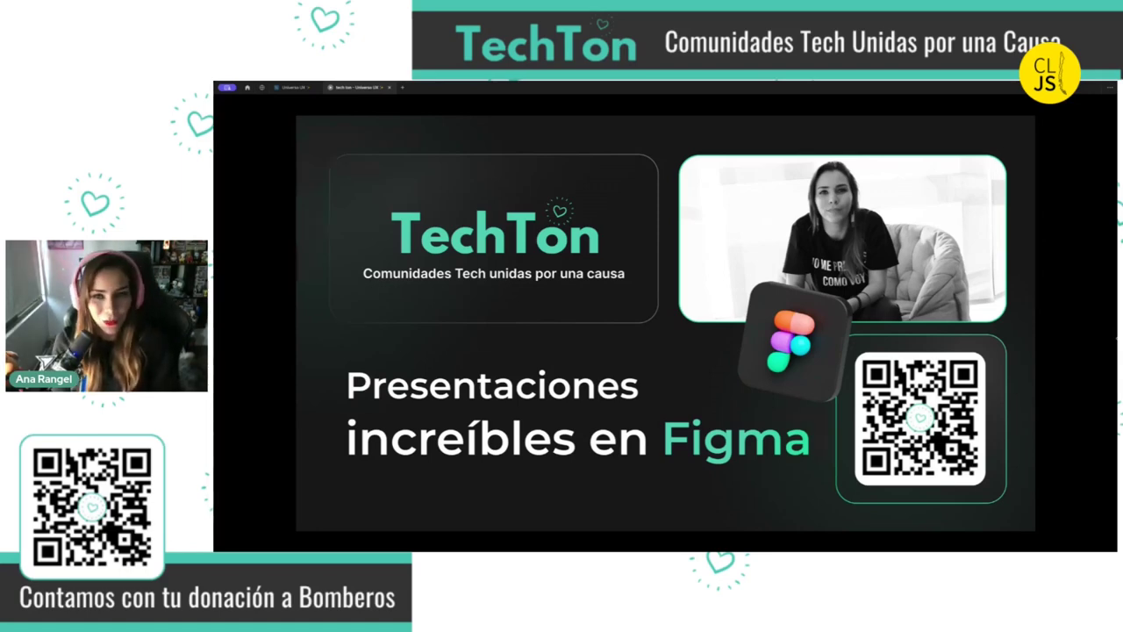
# Advance the presentation from the TechTon title slide to the speaker introduction slide
pyautogui.press('Right')
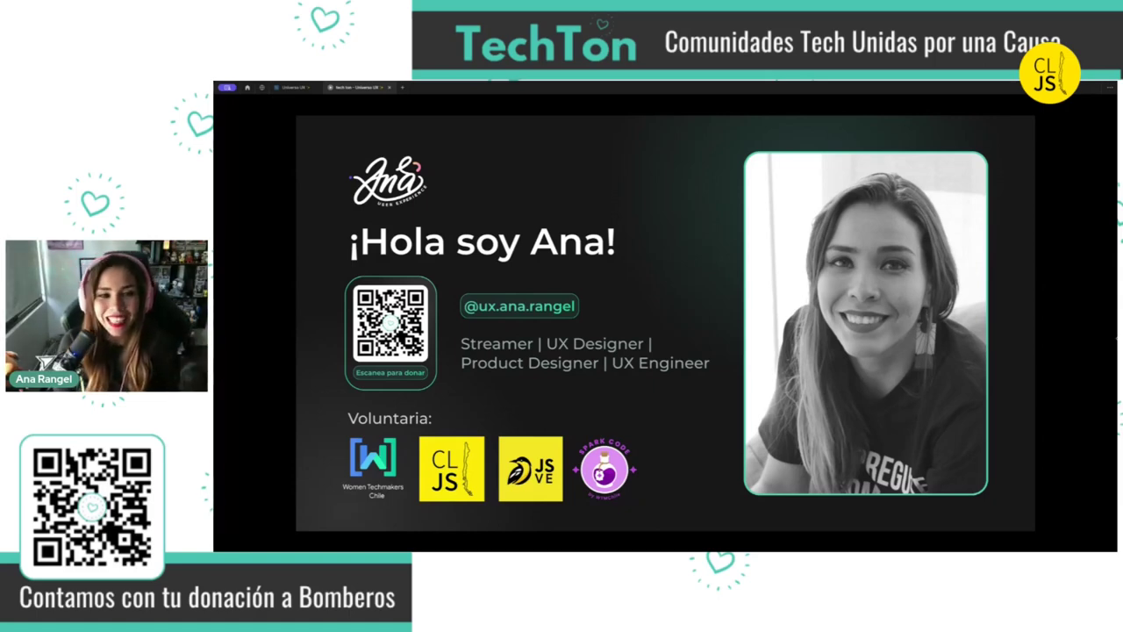
# Advance to the 'Cómo hacer presentaciones increíbles en Figma' title slide with the donation QR code
pyautogui.press('Right')
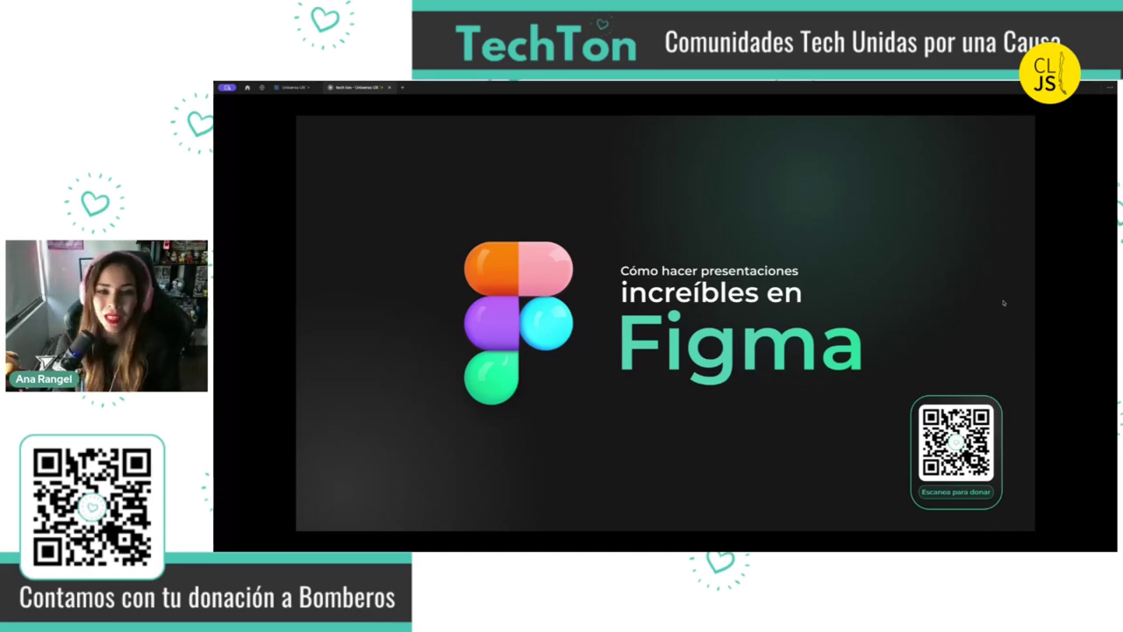
# Advance the presentation to the 'Busca referencias' tips slide
pyautogui.press('Right')
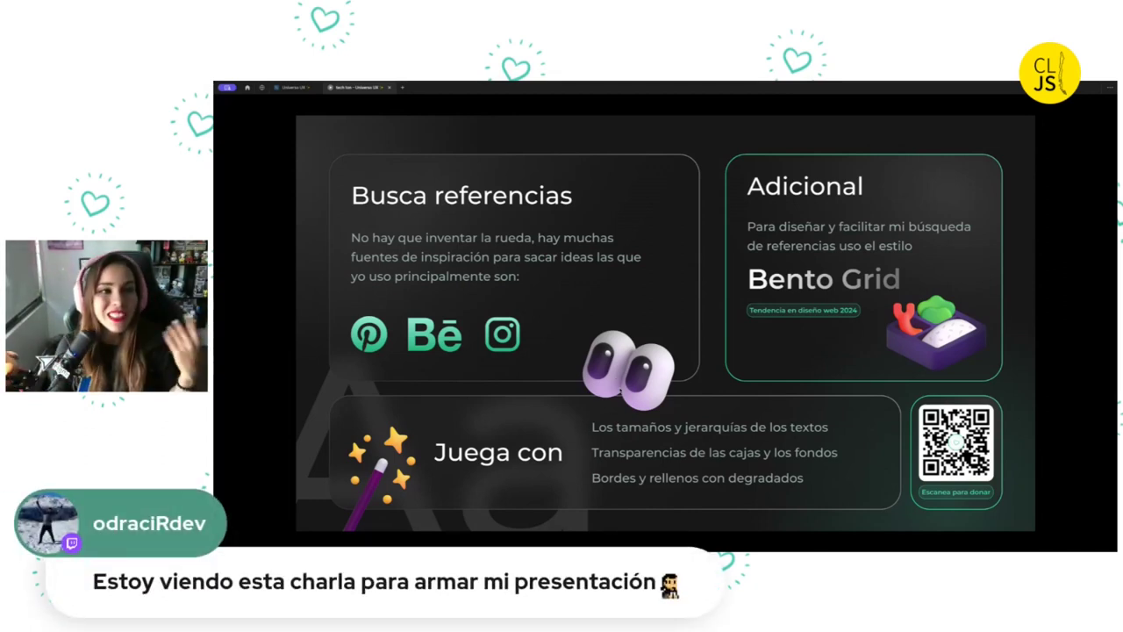
pyautogui.moveTo(292, 88)
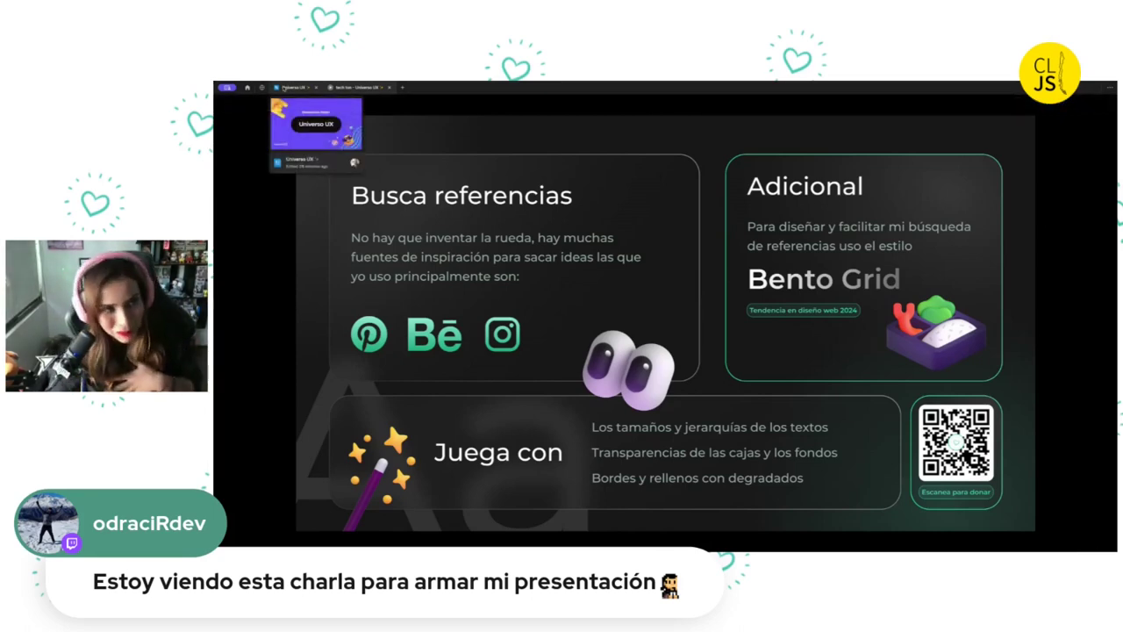
# Leave the presentation and return to the Universo UX file editor
pyautogui.click(285, 88)
# Find the empty dark slide beneath the TechTon header on the canvas and select it
pyautogui.click(614, 213)
pyautogui.hscroll(5, 664, 206)
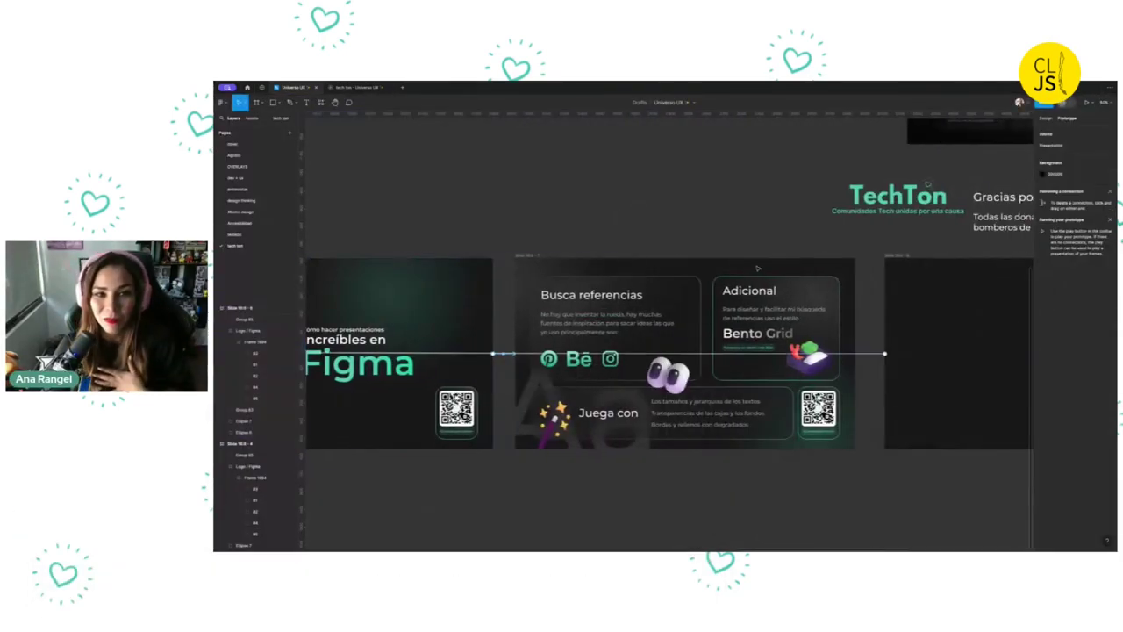
pyautogui.hscroll(8, 757, 268)
pyautogui.hscroll(4, 746, 272)
pyautogui.hscroll(-4, 737, 276)
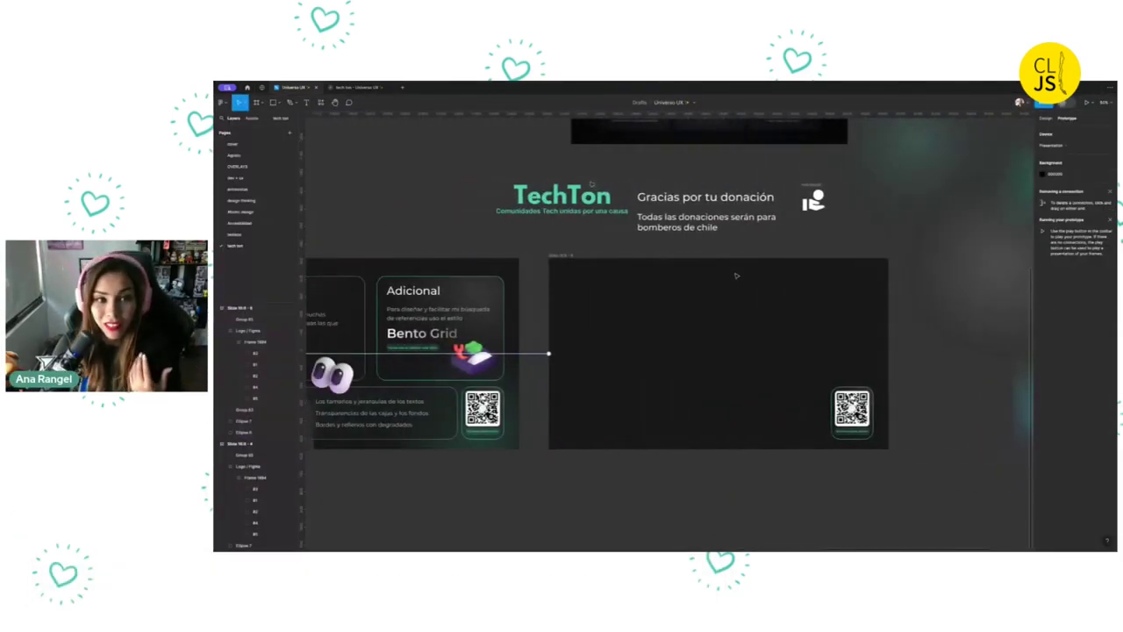
pyautogui.hscroll(2, 736, 275)
pyautogui.hscroll(1, 736, 275)
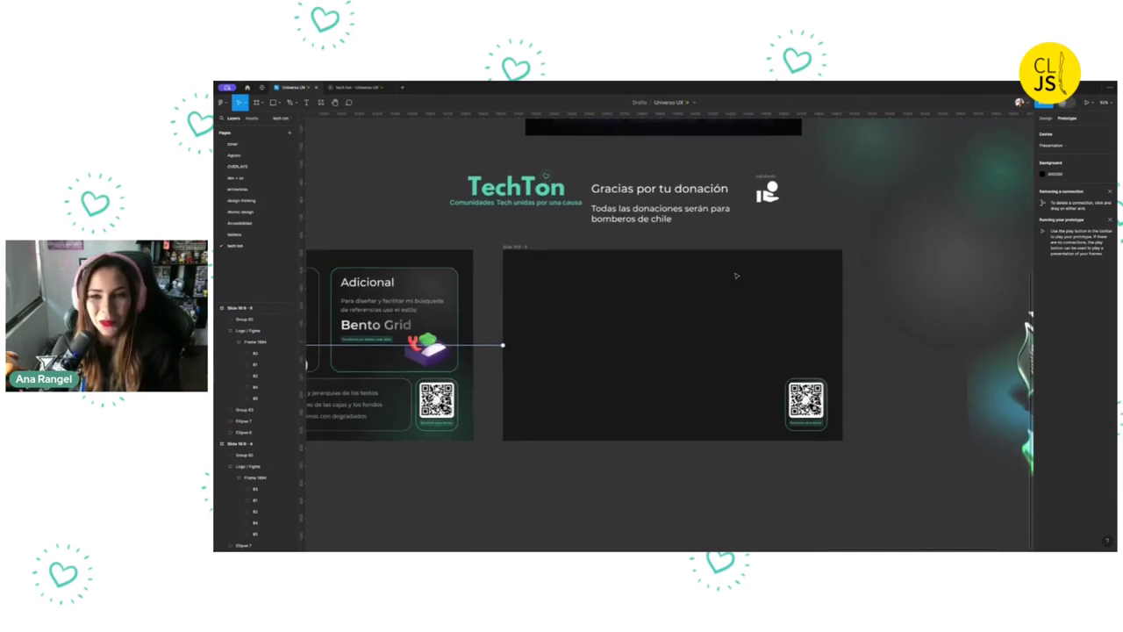
pyautogui.hscroll(-8, 745, 243)
pyautogui.hscroll(6, 745, 243)
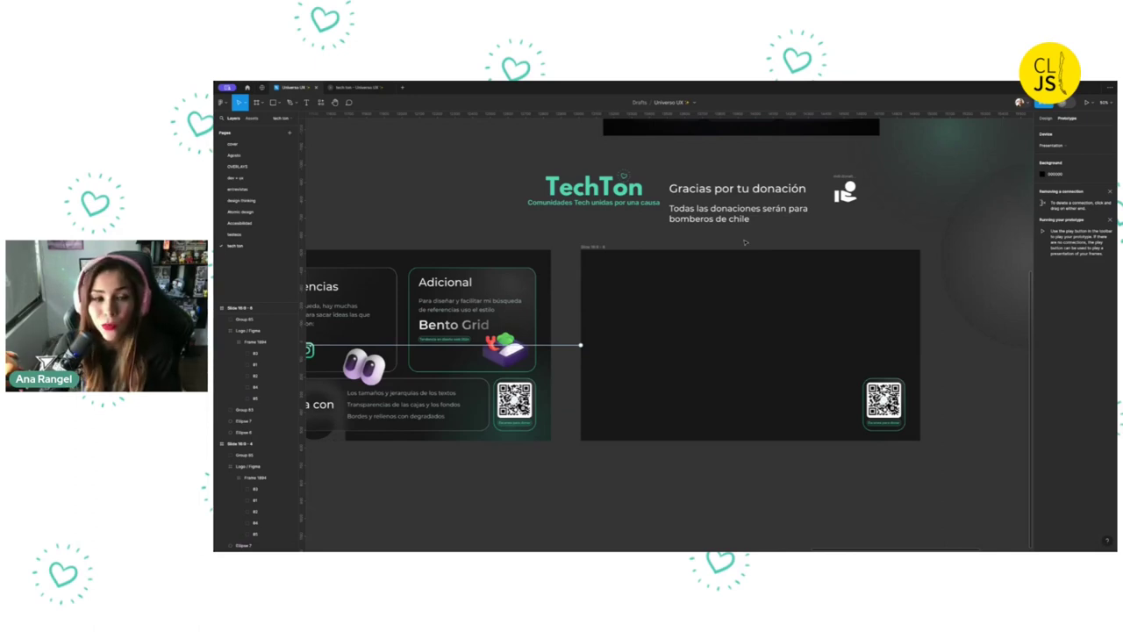
pyautogui.hscroll(1, 745, 242)
pyautogui.hscroll(1, 748, 252)
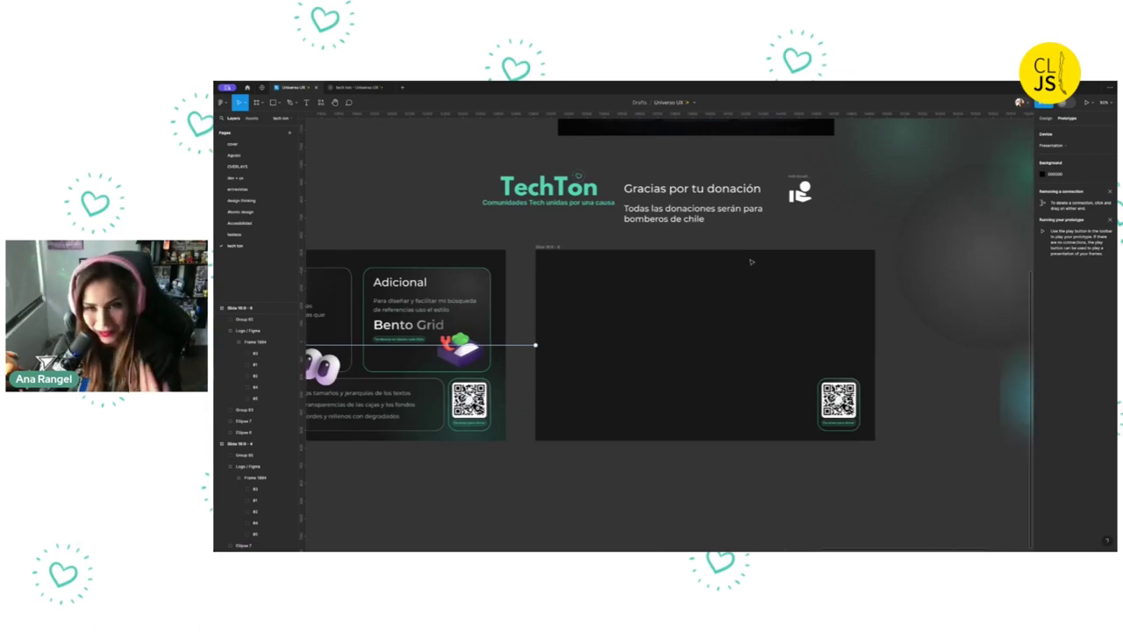
pyautogui.hscroll(1, 751, 262)
pyautogui.hscroll(2, 751, 261)
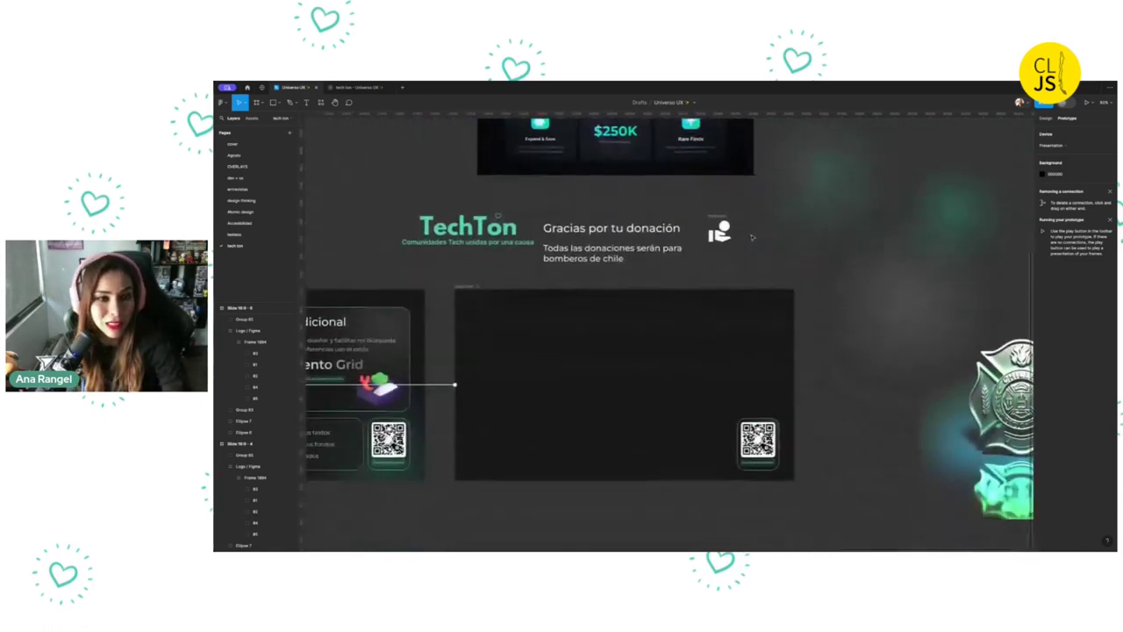
pyautogui.scroll(2, 752, 237)
pyautogui.hscroll(-5, 552, 391)
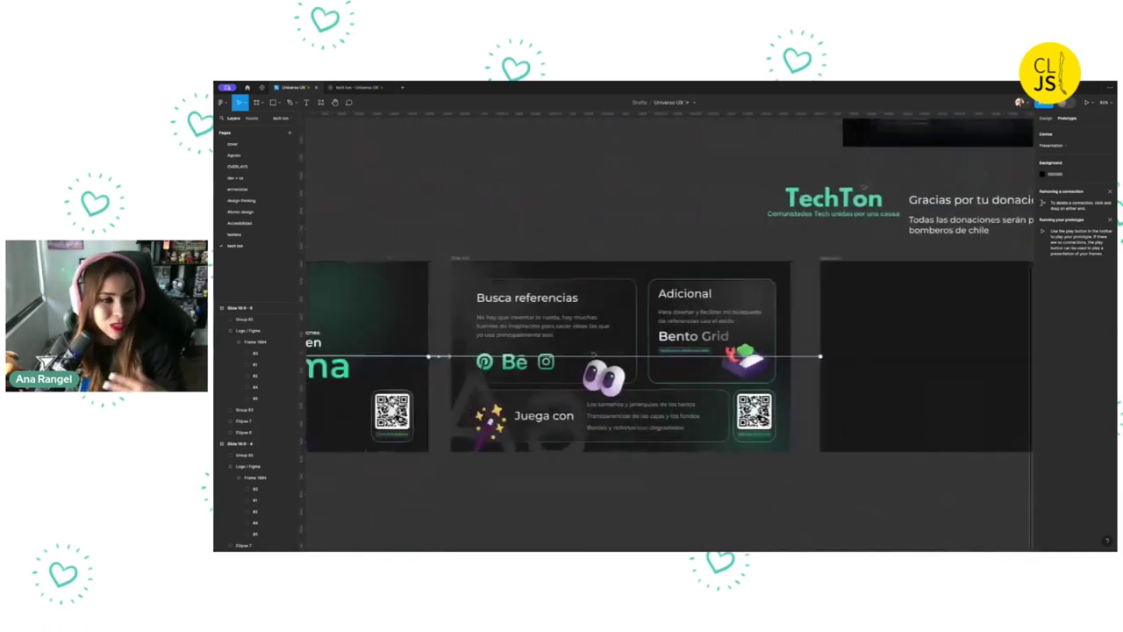
pyautogui.hscroll(2, 619, 356)
pyautogui.hscroll(4, 640, 362)
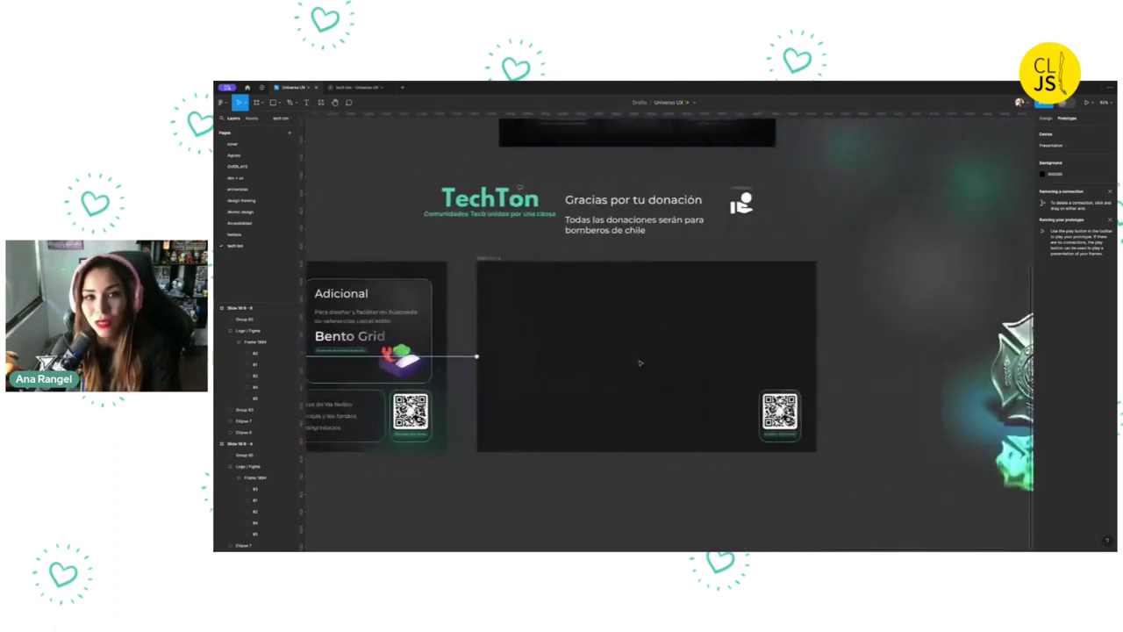
pyautogui.click(488, 257)
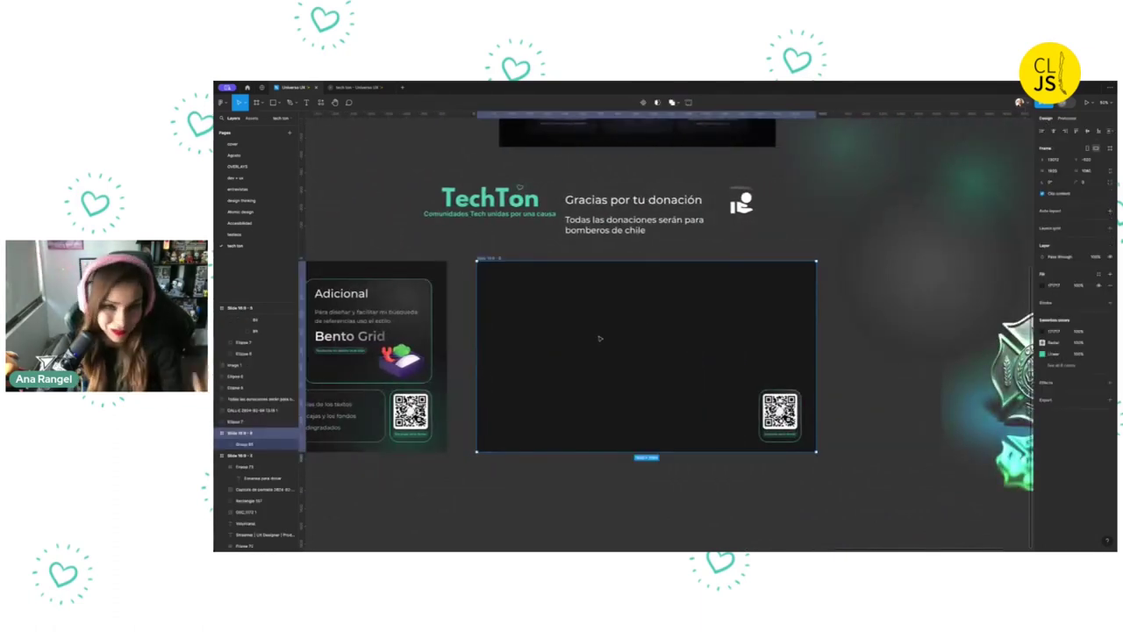
# Move the glowing green firefighter badge into the dark slide, flush against its left edge
pyautogui.hscroll(2, 599, 338)
pyautogui.hscroll(2, 599, 338)
pyautogui.scroll(1, 599, 338)
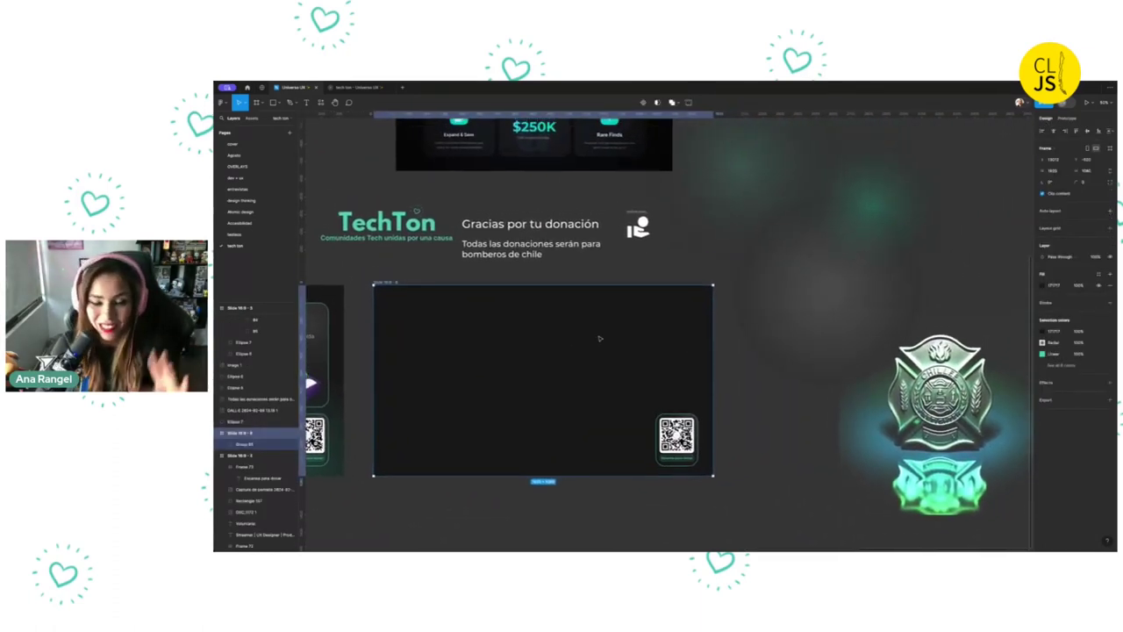
pyautogui.scroll(1, 609, 277)
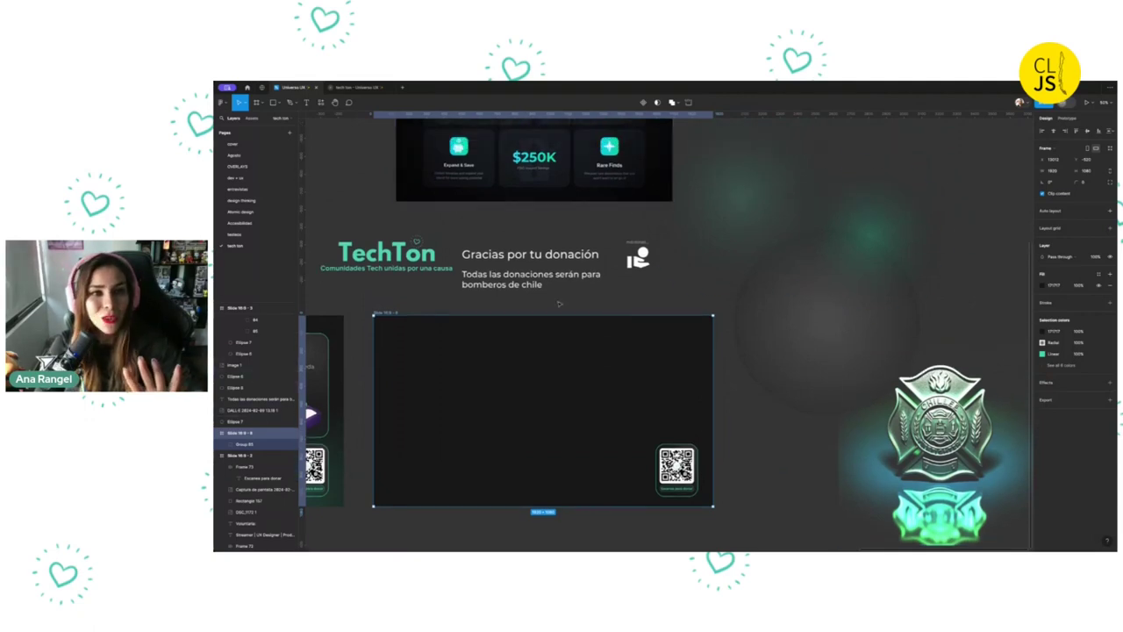
pyautogui.scroll(3, 609, 277)
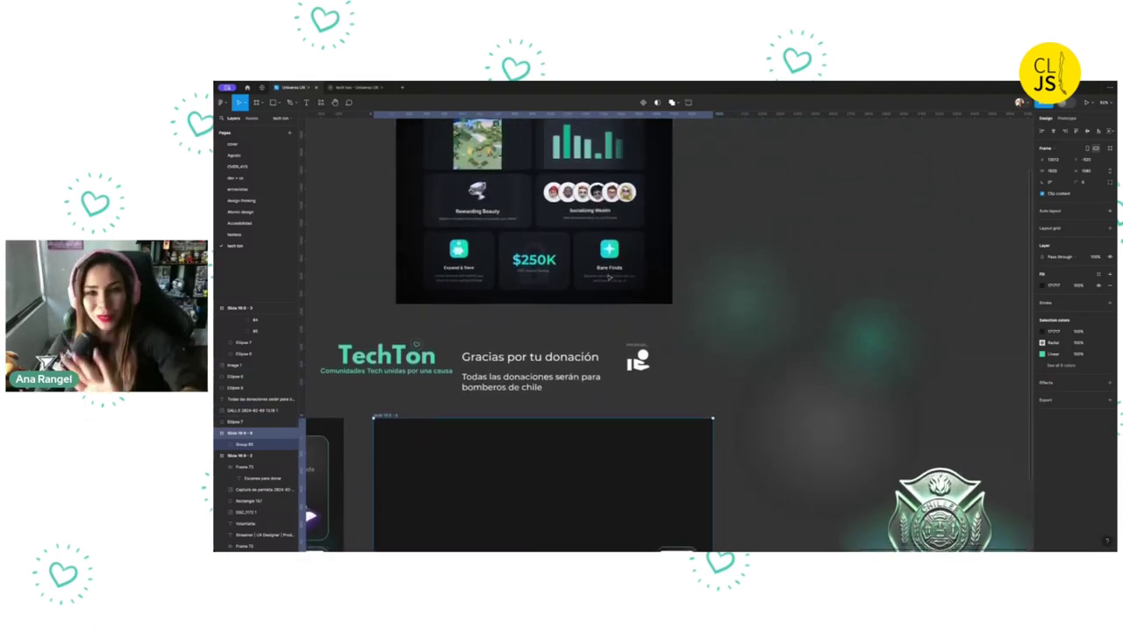
pyautogui.scroll(-3, 727, 317)
pyautogui.scroll(-2, 727, 317)
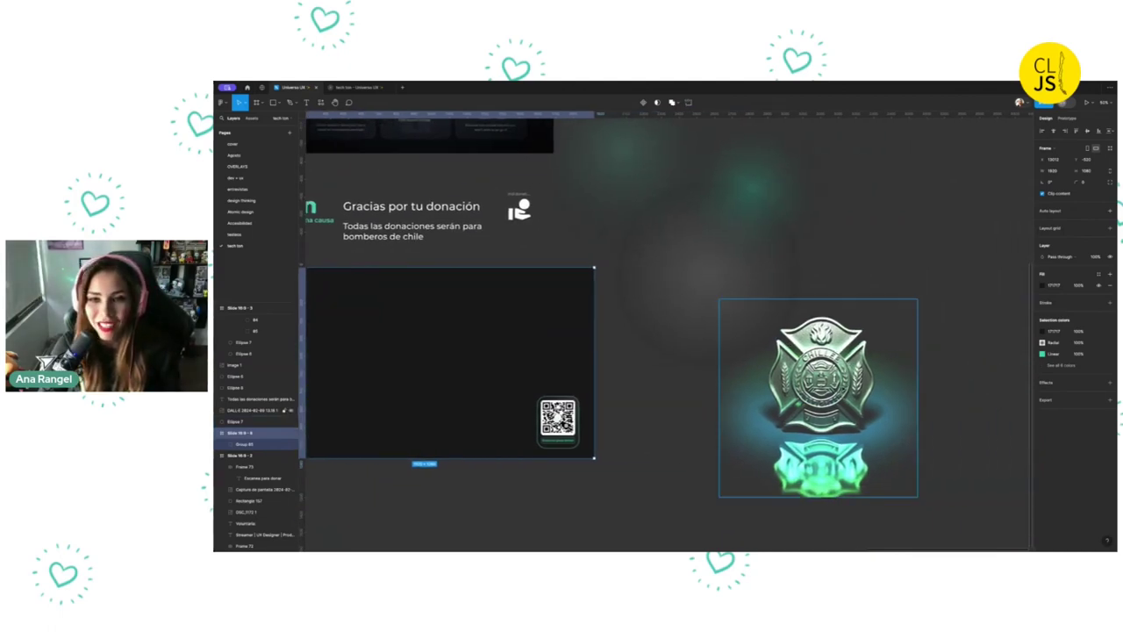
pyautogui.moveTo(818, 397); pyautogui.dragTo(493, 365)
pyautogui.hscroll(-5, 667, 351)
pyautogui.moveTo(946, 349); pyautogui.dragTo(813, 355)
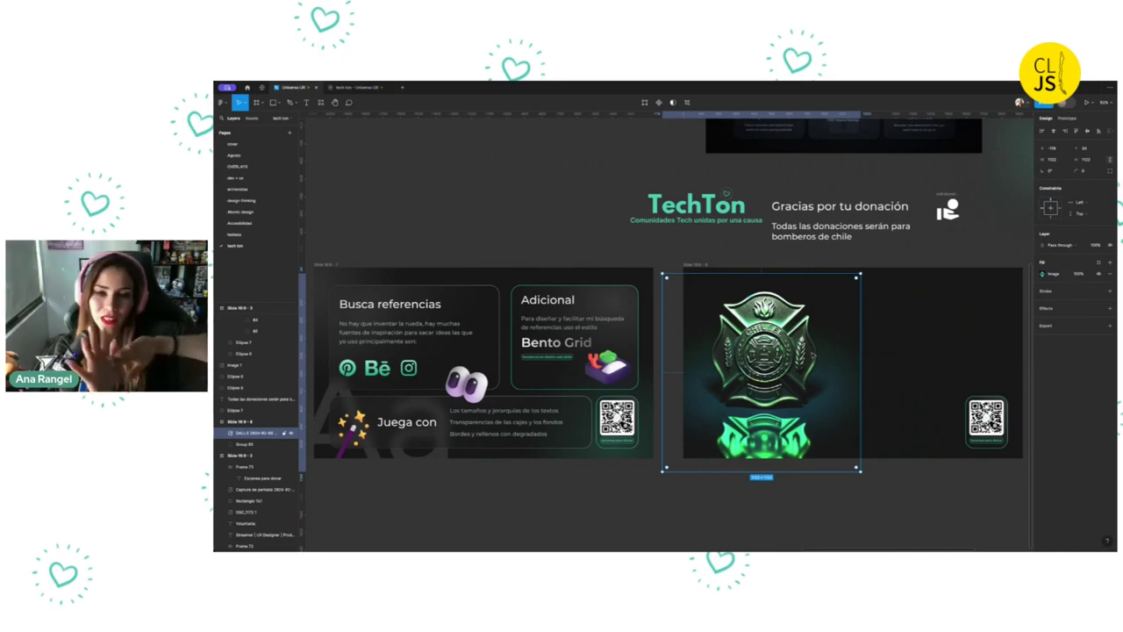
pyautogui.hscroll(3, 812, 356)
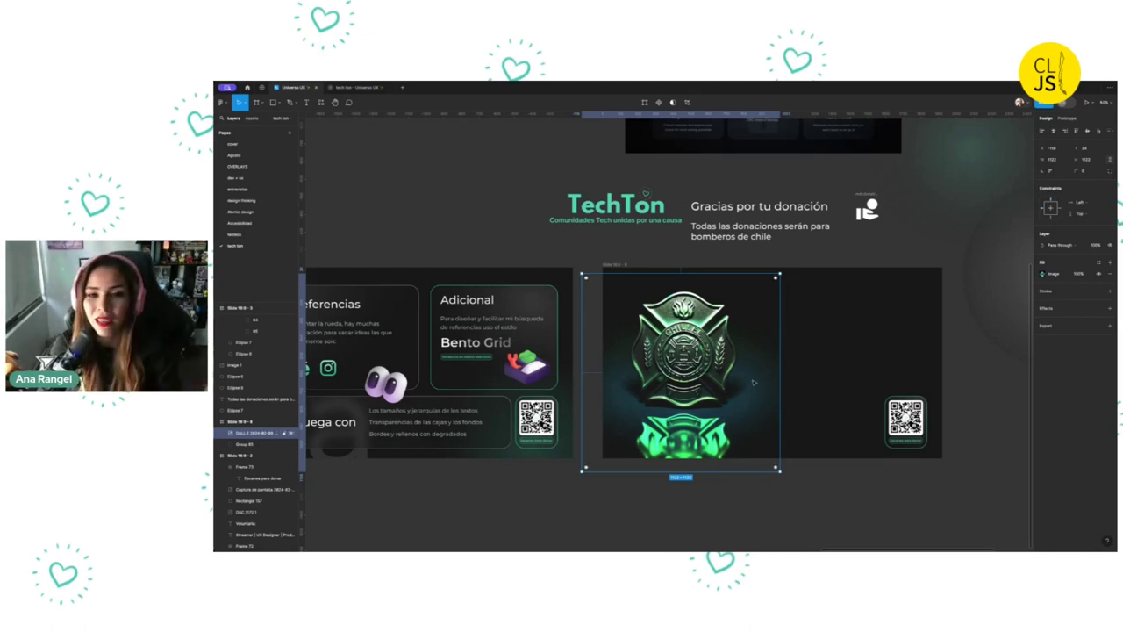
# Shrink the firefighter badge from its corner and nudge it slightly right and down
pyautogui.moveTo(778, 471); pyautogui.dragTo(730, 423)
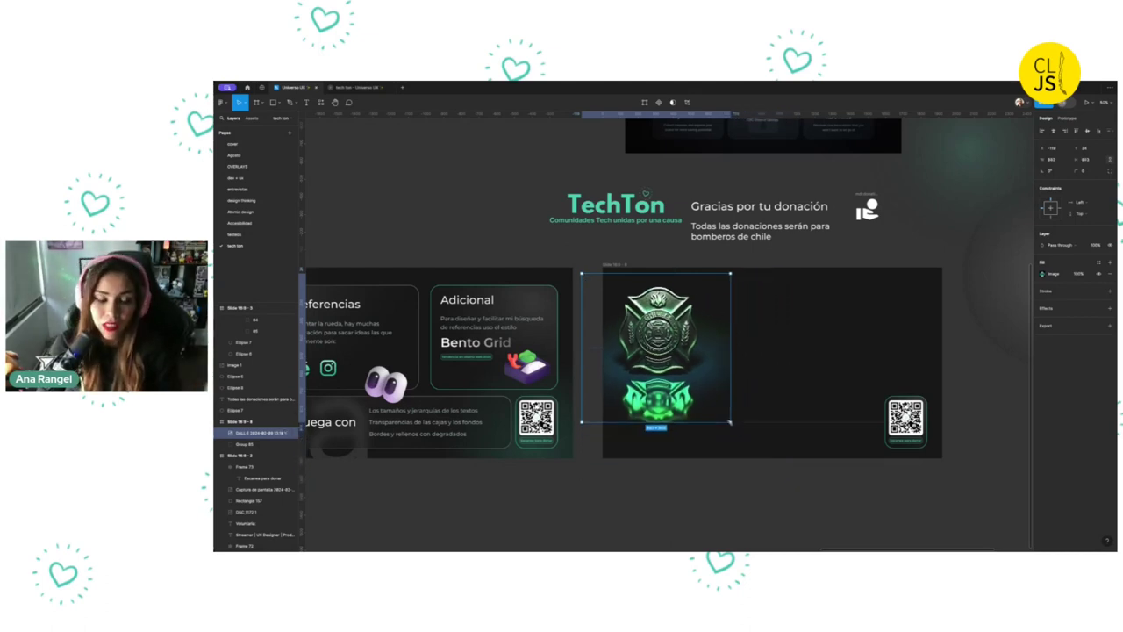
pyautogui.moveTo(656, 347); pyautogui.dragTo(684, 362)
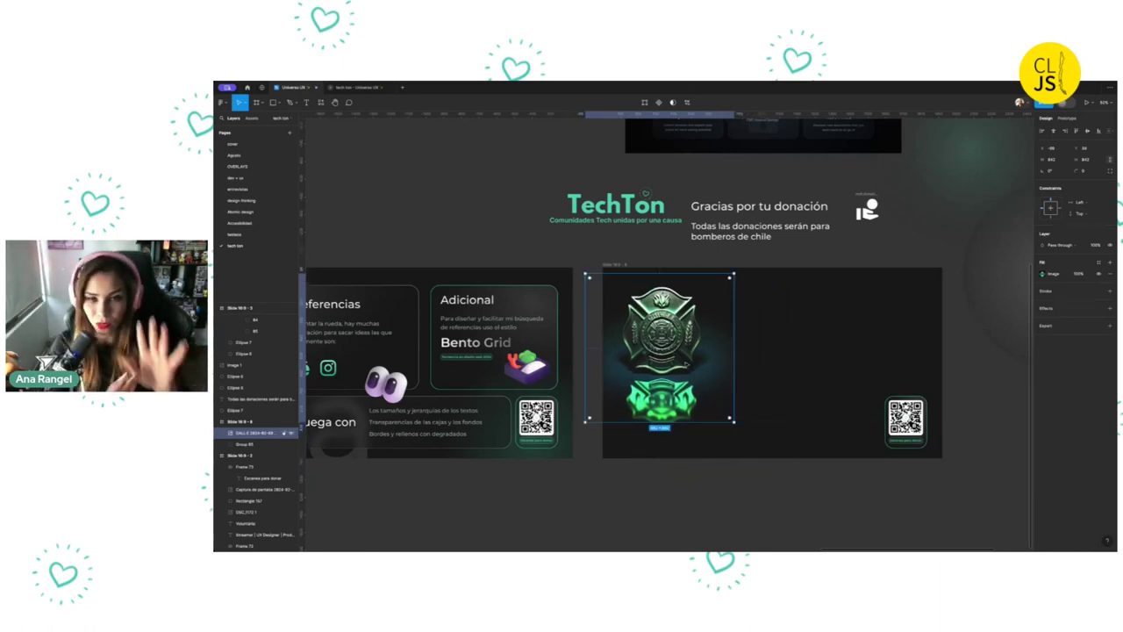
pyautogui.hscroll(3, 733, 347)
pyautogui.click(732, 345)
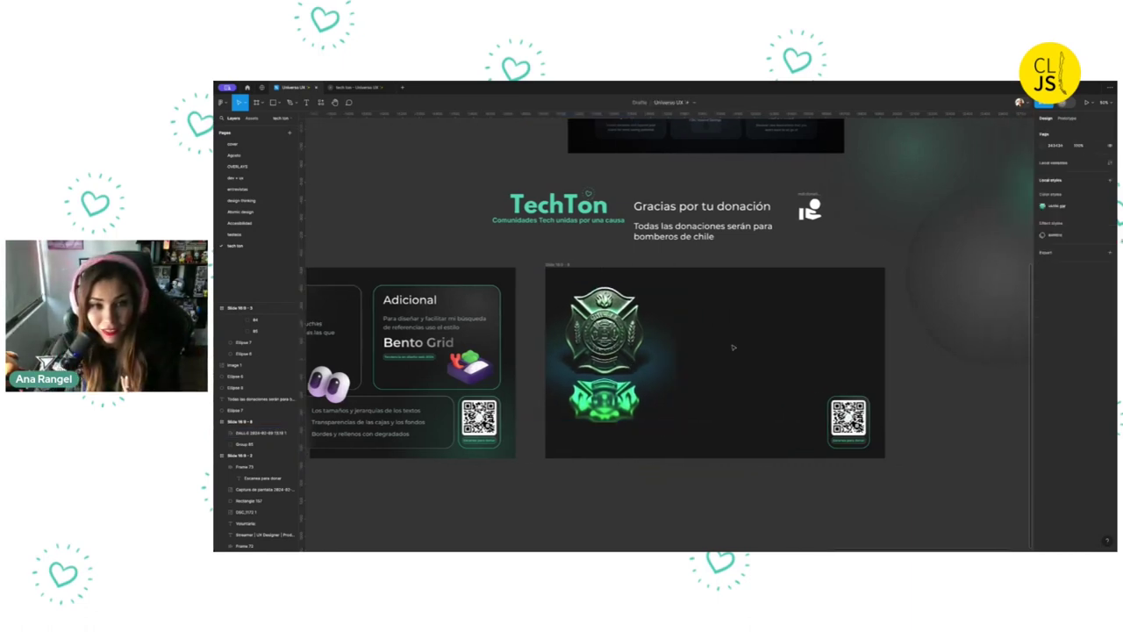
# Pan around the donation slide and view it at 100% zoom
pyautogui.scroll(2, 732, 347)
pyautogui.hscroll(2, 733, 347)
pyautogui.scroll(-2, 696, 280)
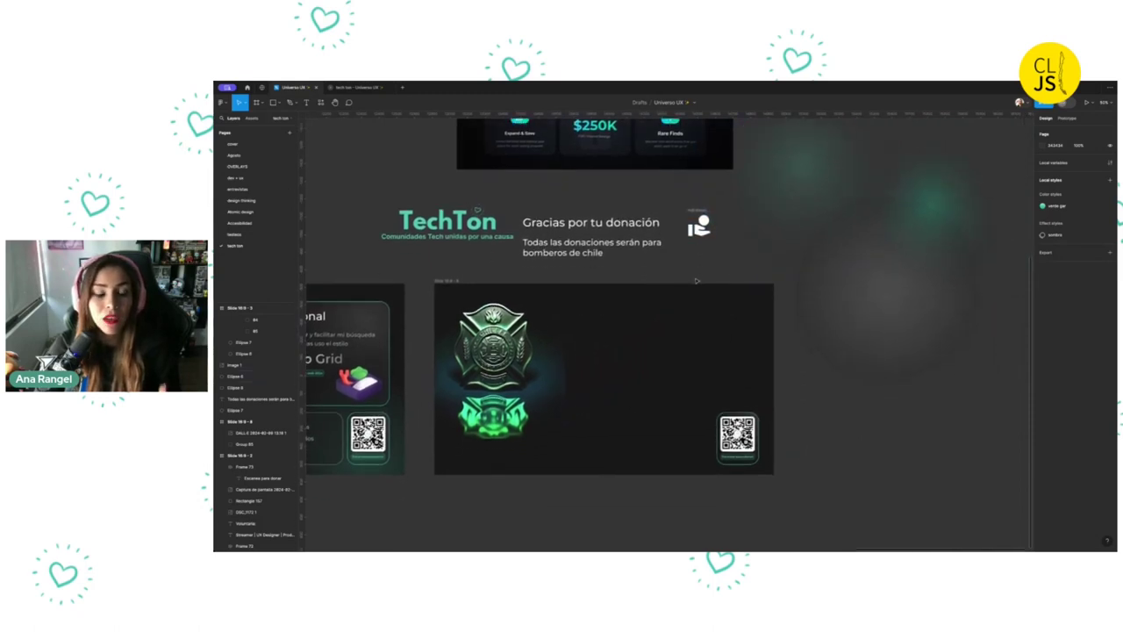
pyautogui.hscroll(-1, 709, 348)
pyautogui.hscroll(-2, 709, 347)
pyautogui.hscroll(-5, 709, 348)
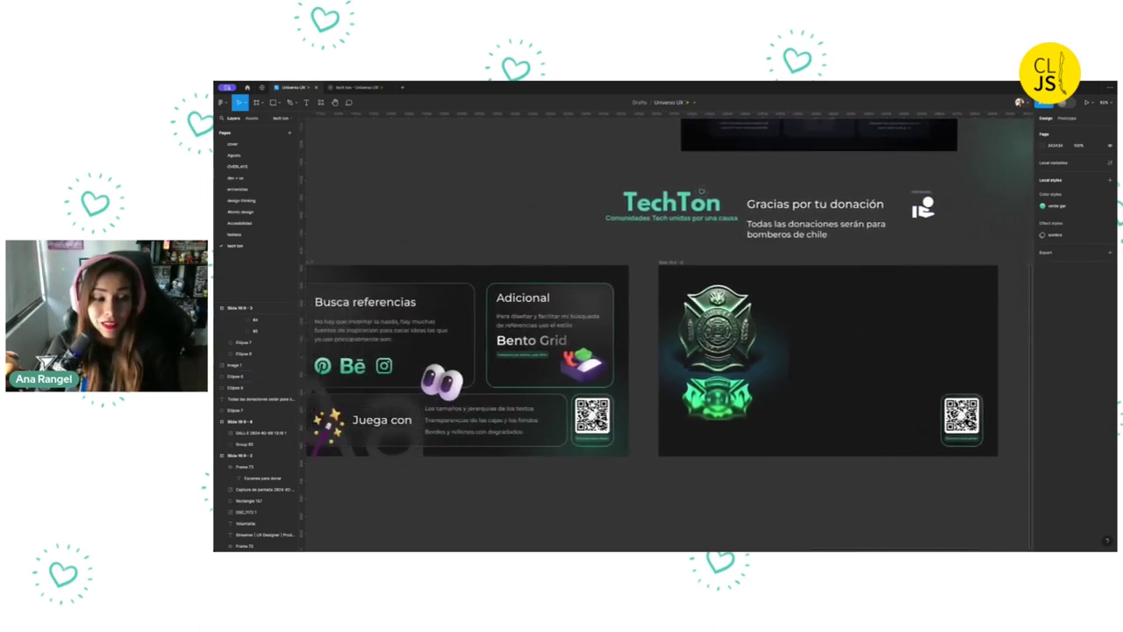
pyautogui.hscroll(3, 709, 347)
pyautogui.hscroll(1, 709, 347)
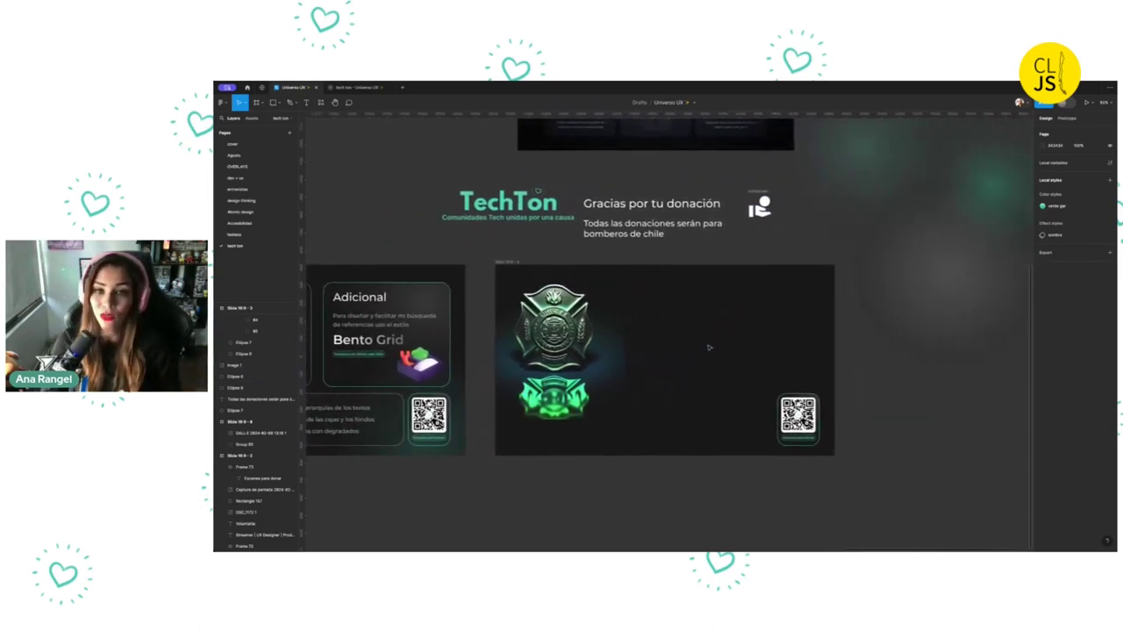
pyautogui.hotkey('shift', '0')
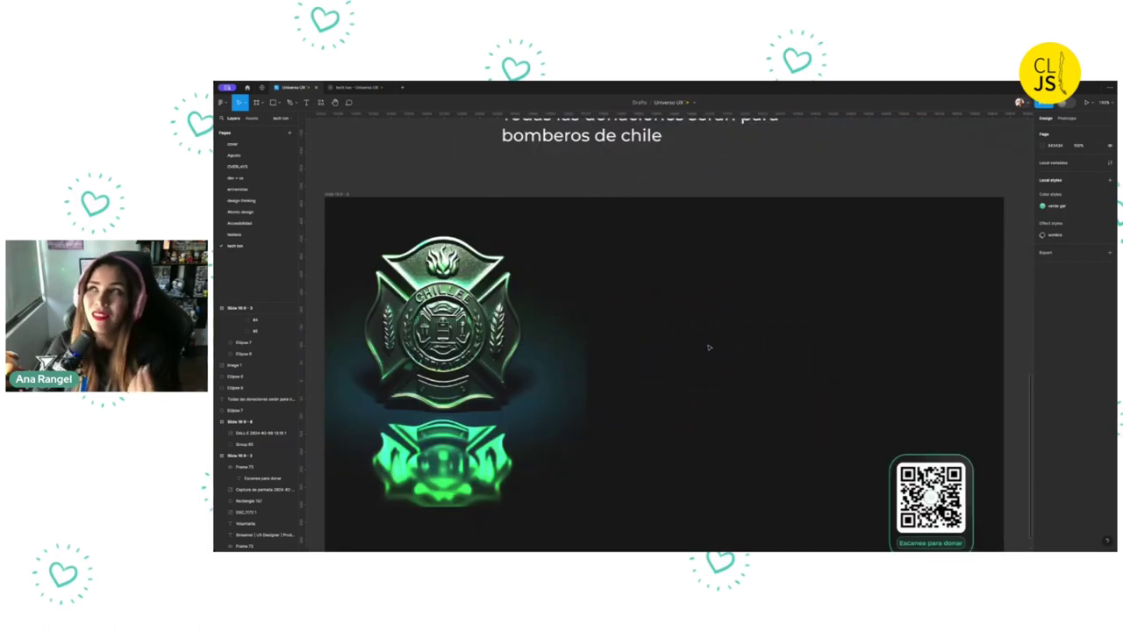
# Zoom out to show the whole donation slide, the TechTon header and the glow ellipses
pyautogui.scroll(-2, 720, 346)
pyautogui.scroll(-1, 735, 343)
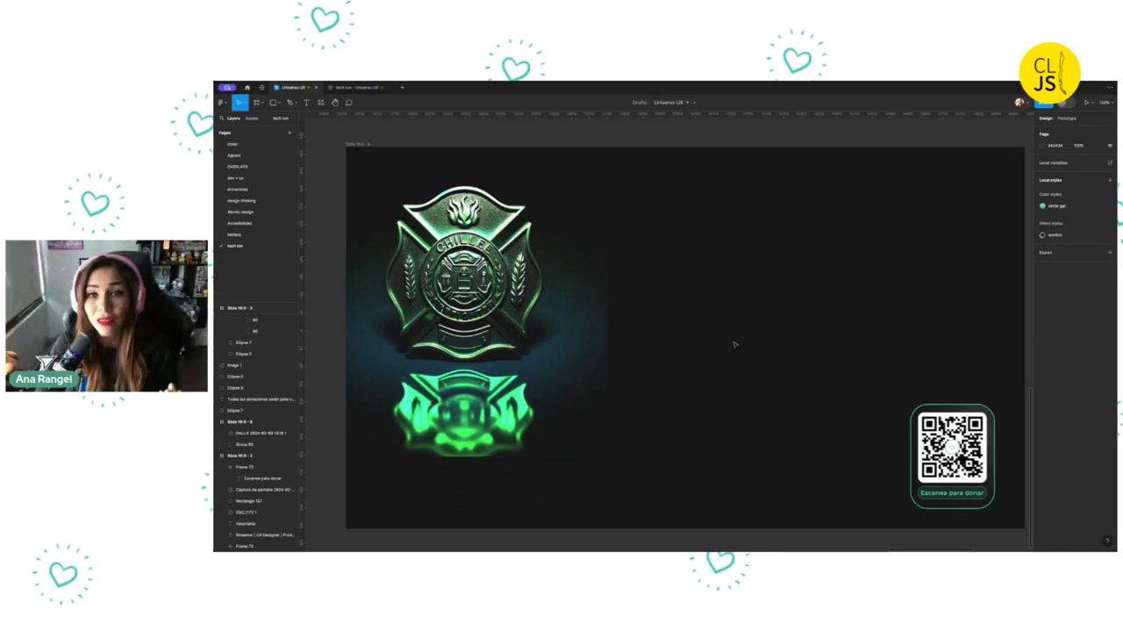
pyautogui.scroll(2, 734, 343)
pyautogui.hscroll(4, 734, 344)
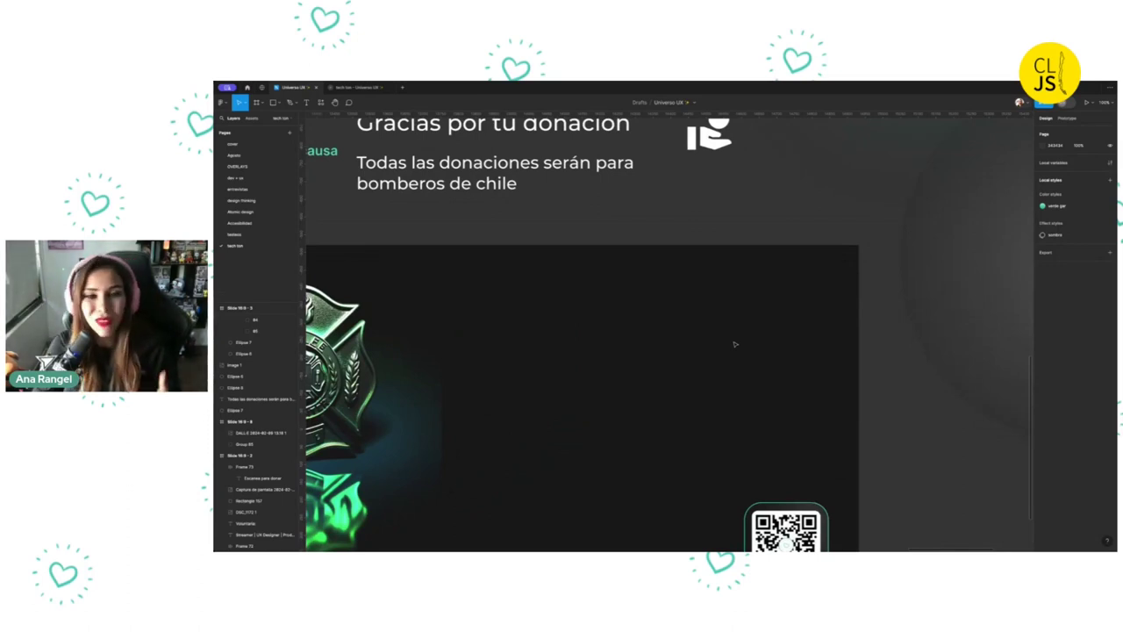
pyautogui.scroll(-3, 734, 344)
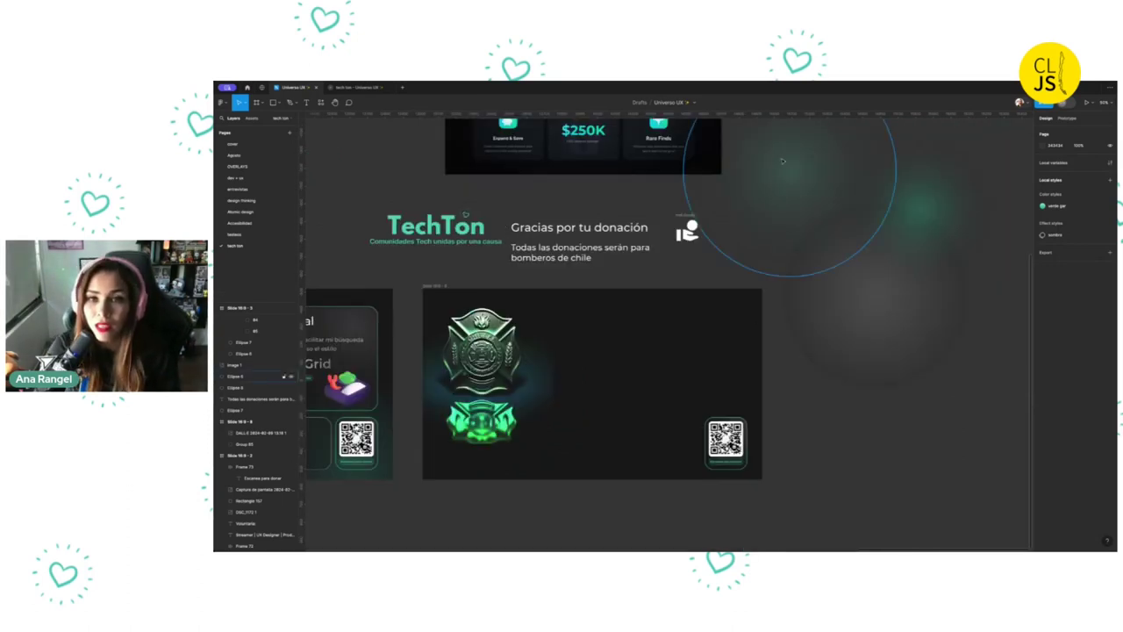
# Position the green glow ellipse over the slide's upper right and open its radial fill
pyautogui.moveTo(782, 161); pyautogui.dragTo(679, 328)
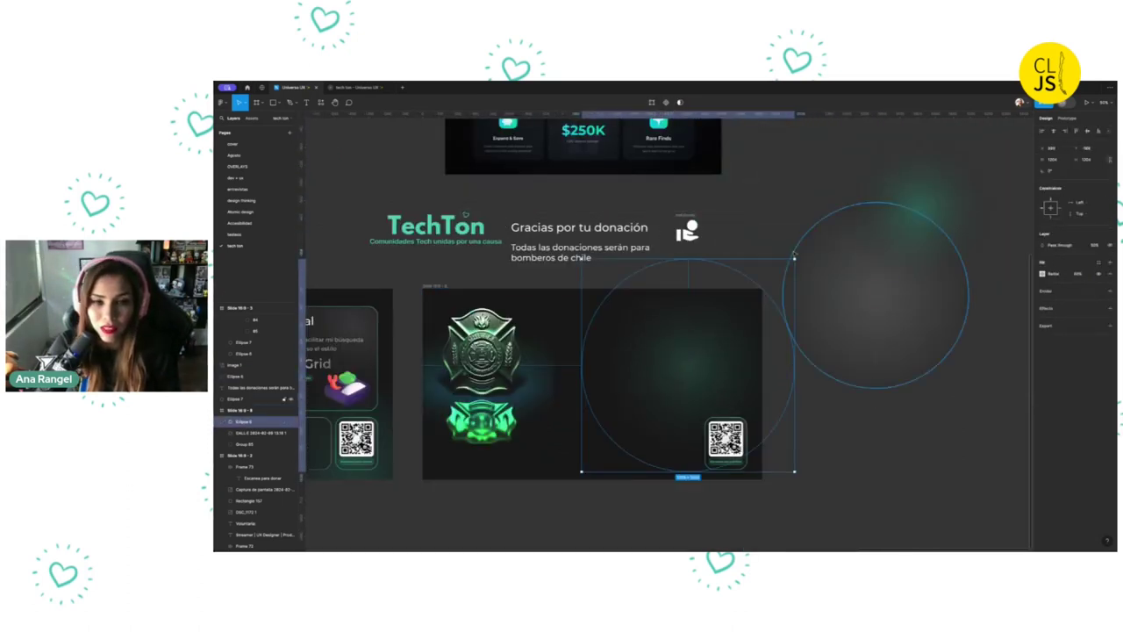
pyautogui.moveTo(683, 384); pyautogui.dragTo(731, 328)
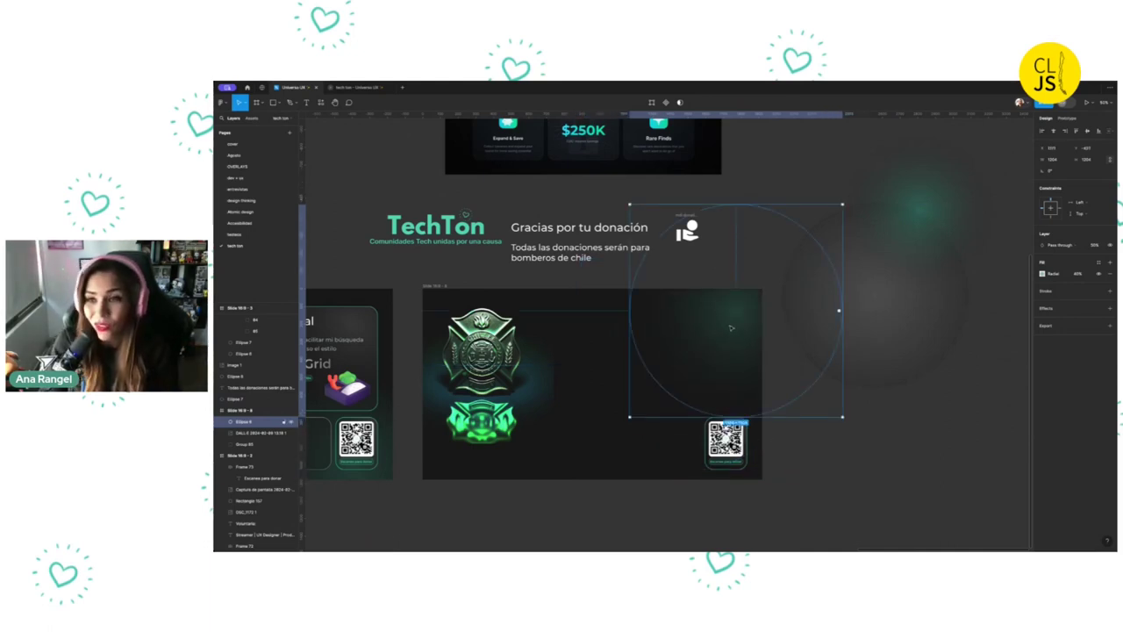
pyautogui.click(1042, 274)
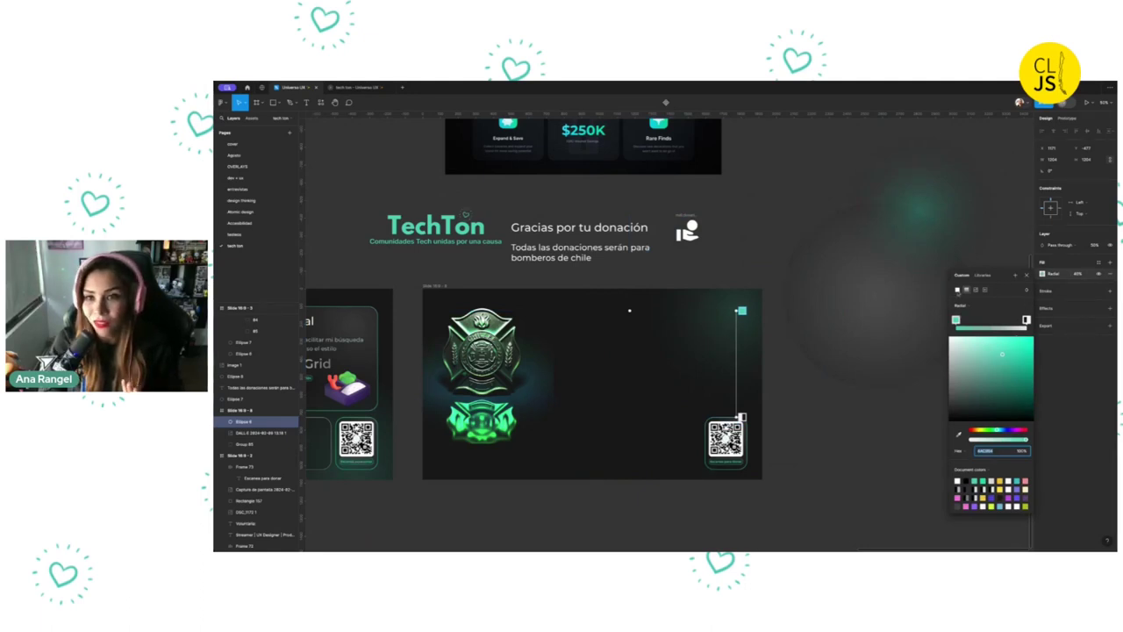
# Try Solid and Linear fills, return to a Radial gradient, and adjust the dark stop's colour
pyautogui.click(958, 290)
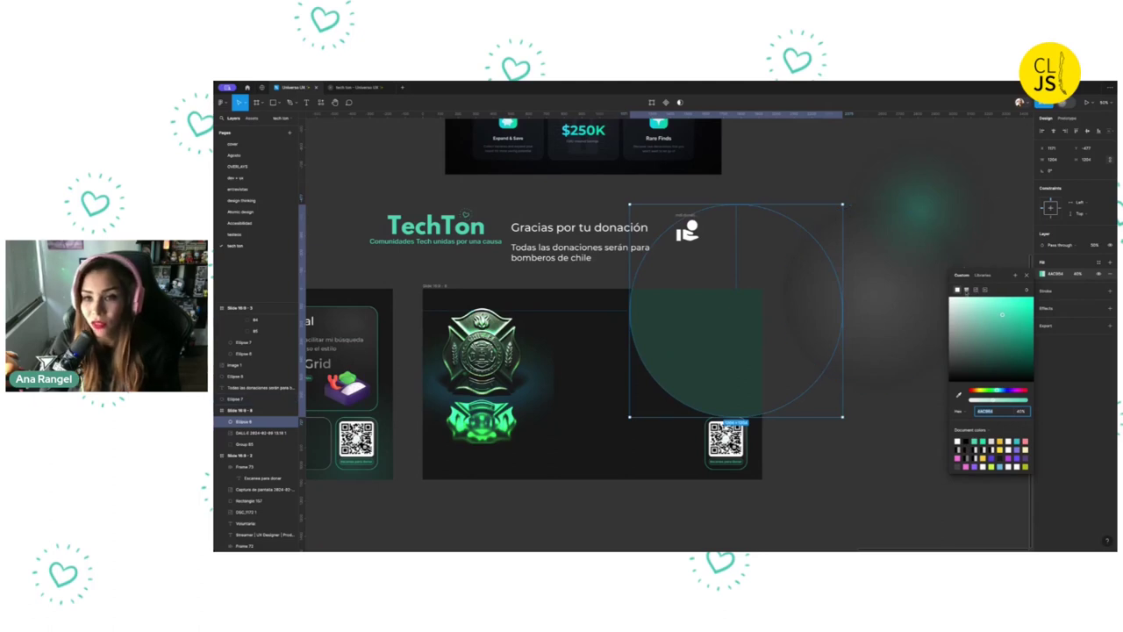
pyautogui.click(966, 289)
pyautogui.click(962, 306)
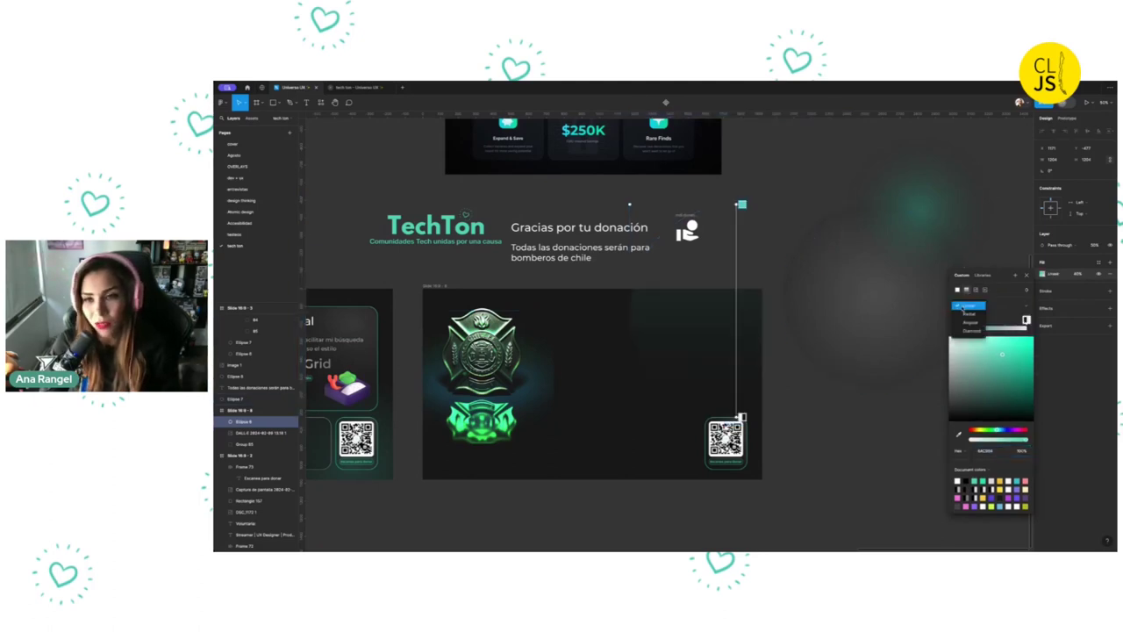
pyautogui.click(972, 314)
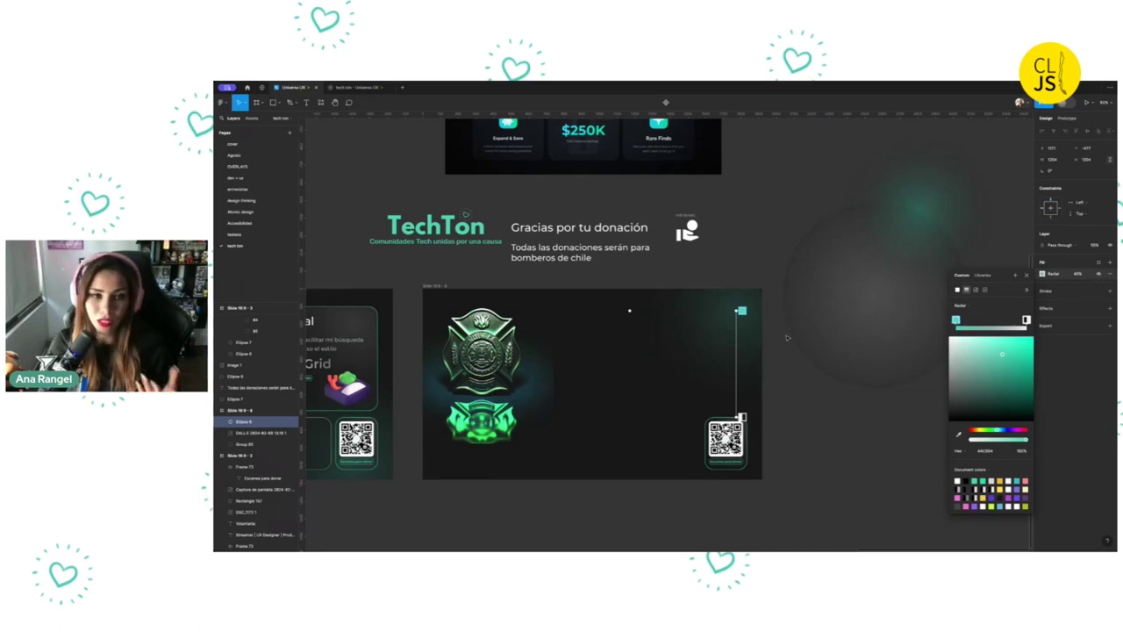
pyautogui.click(955, 320)
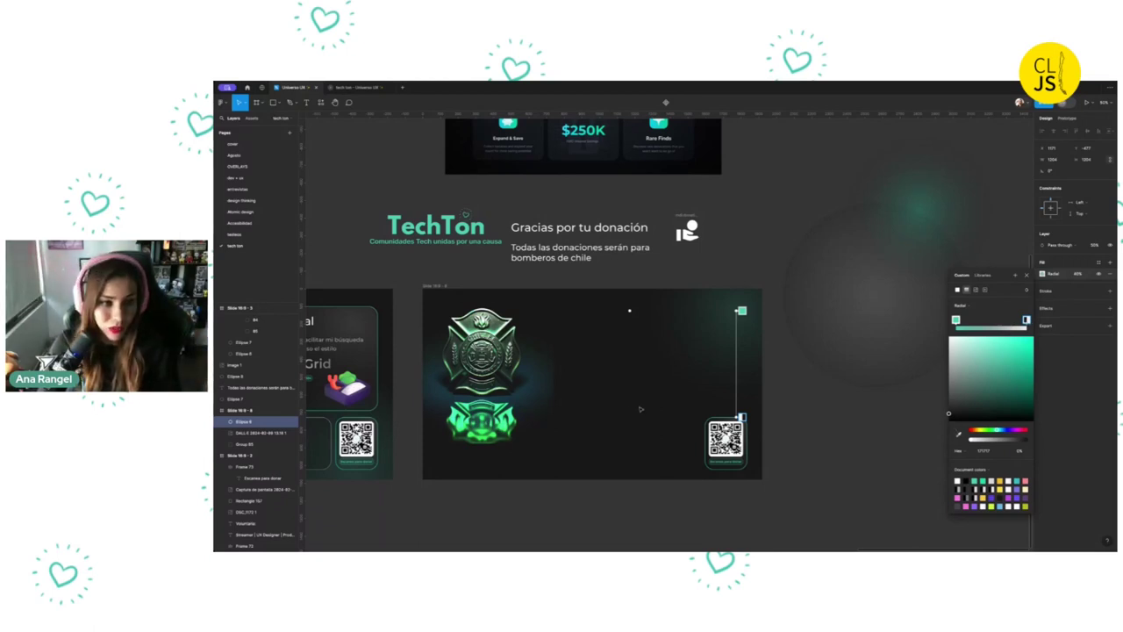
pyautogui.scroll(1, 593, 383)
pyautogui.moveTo(1011, 379); pyautogui.dragTo(966, 396)
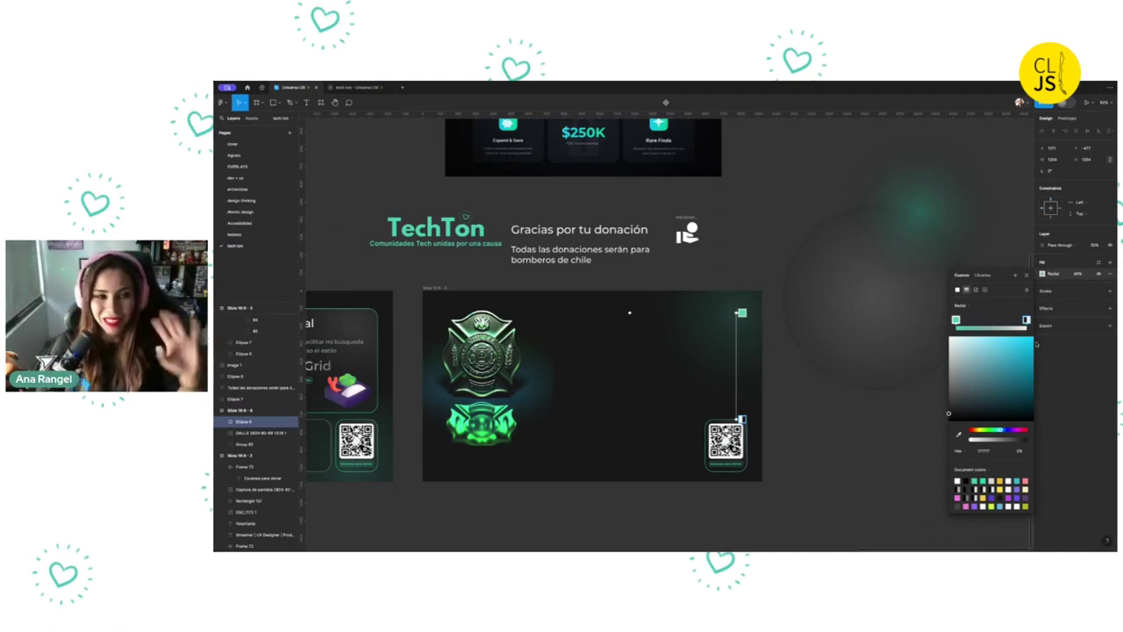
pyautogui.click(884, 382)
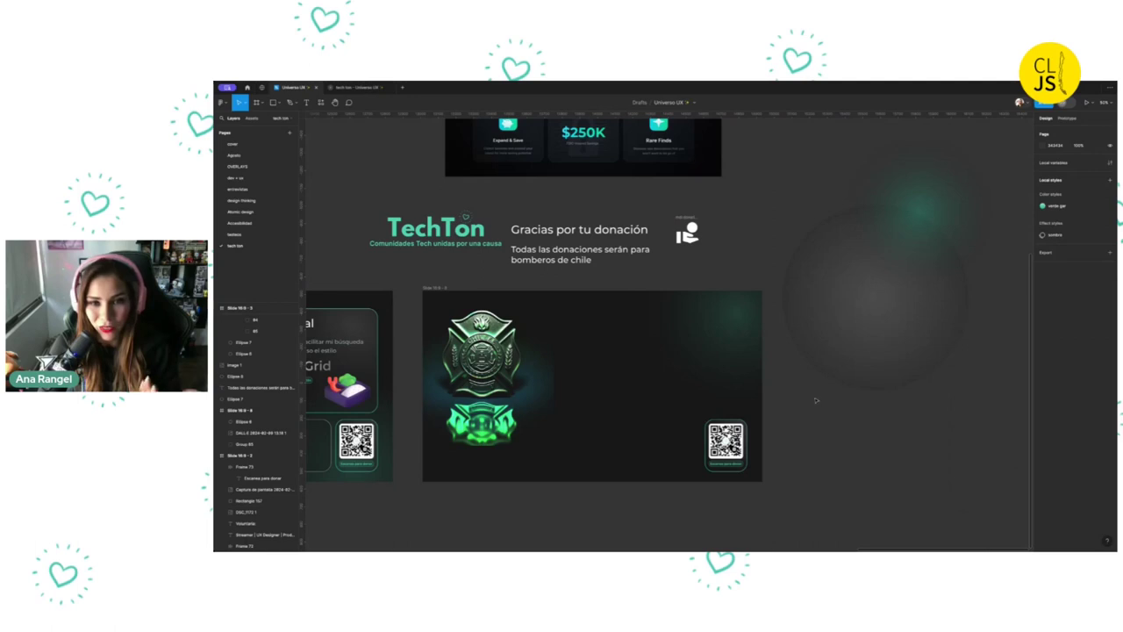
# Set the glow ellipse's fill opacity to 100%, then bring it back to 40%
pyautogui.click(744, 328)
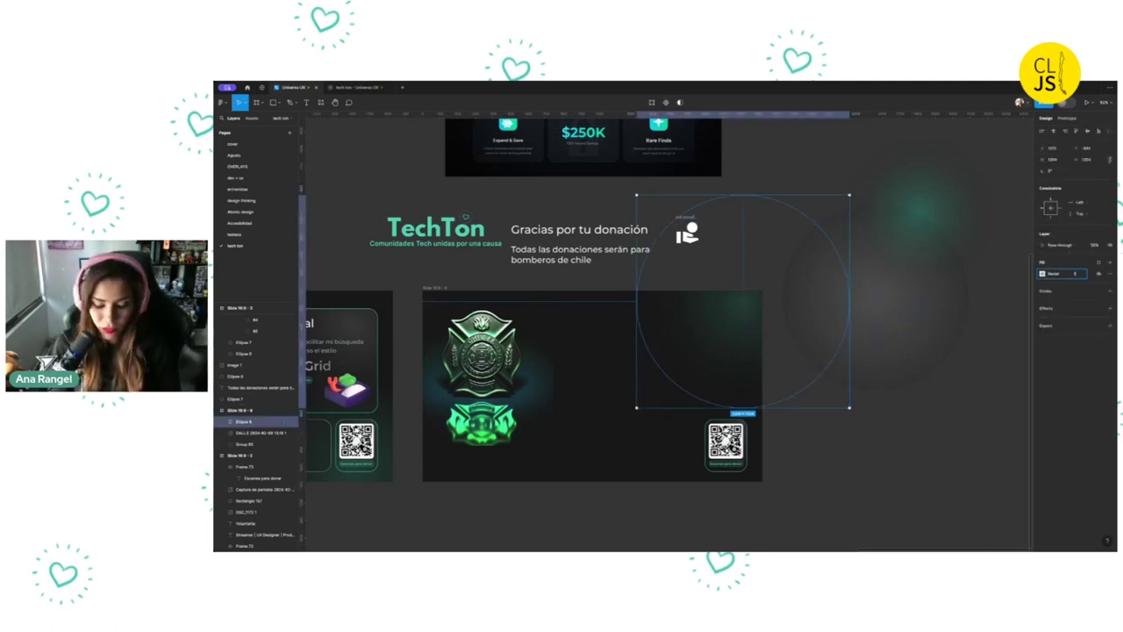
pyautogui.write('100')
pyautogui.press('Return')
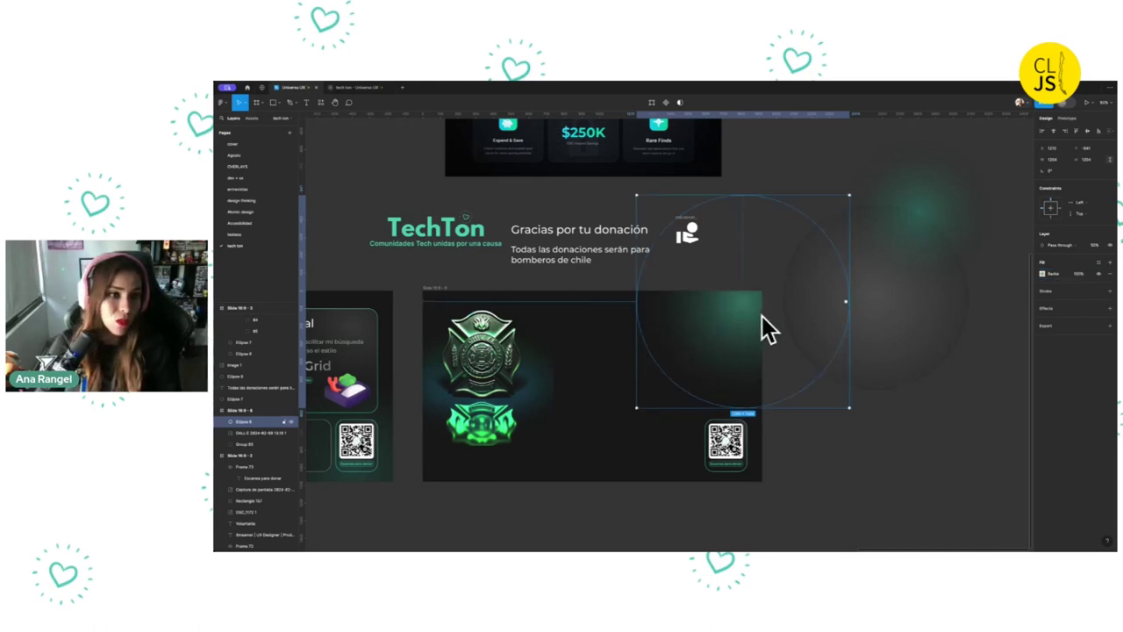
pyautogui.scroll(-3, 768, 329)
pyautogui.hscroll(-3, 768, 329)
pyautogui.scroll(2, 792, 360)
pyautogui.hscroll(1, 792, 360)
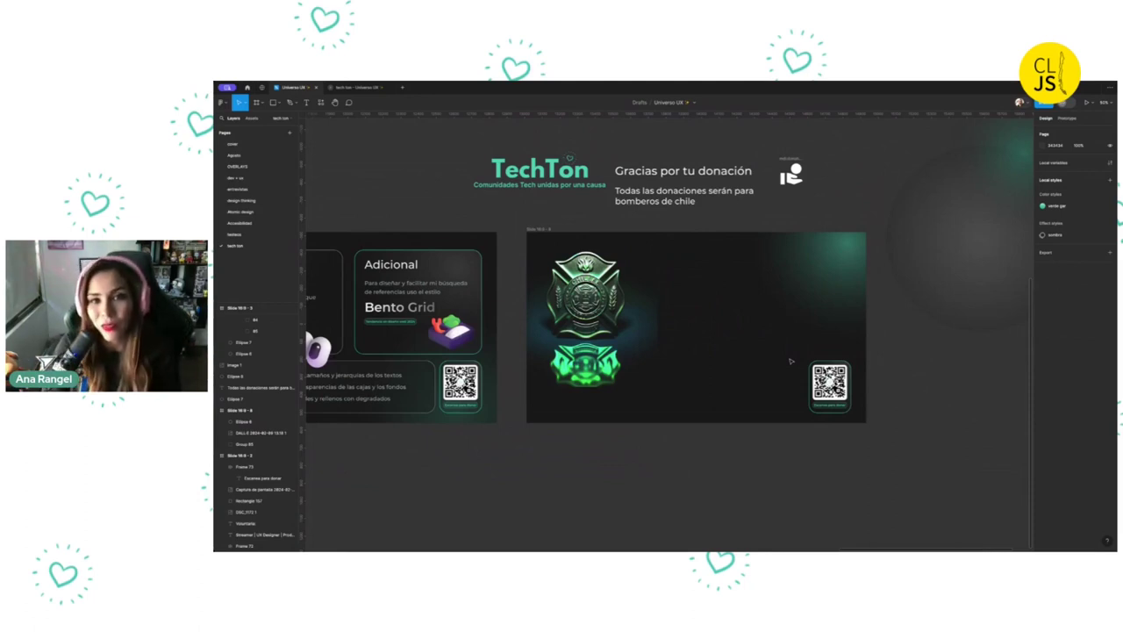
pyautogui.click(848, 278)
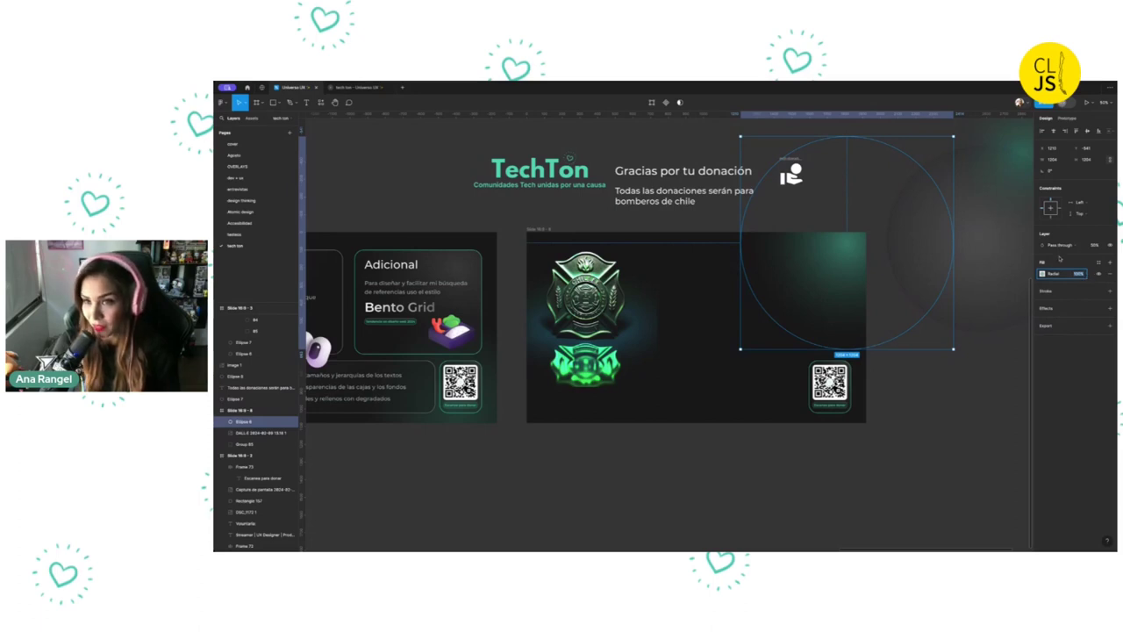
pyautogui.write('0')
pyautogui.press('Return')
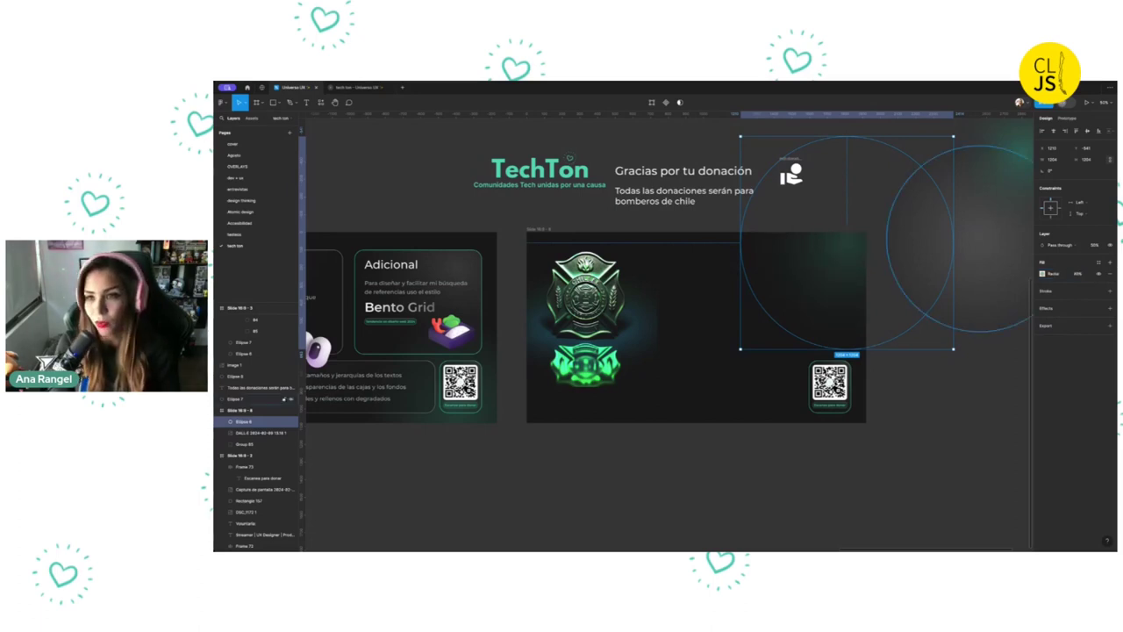
pyautogui.click(970, 351)
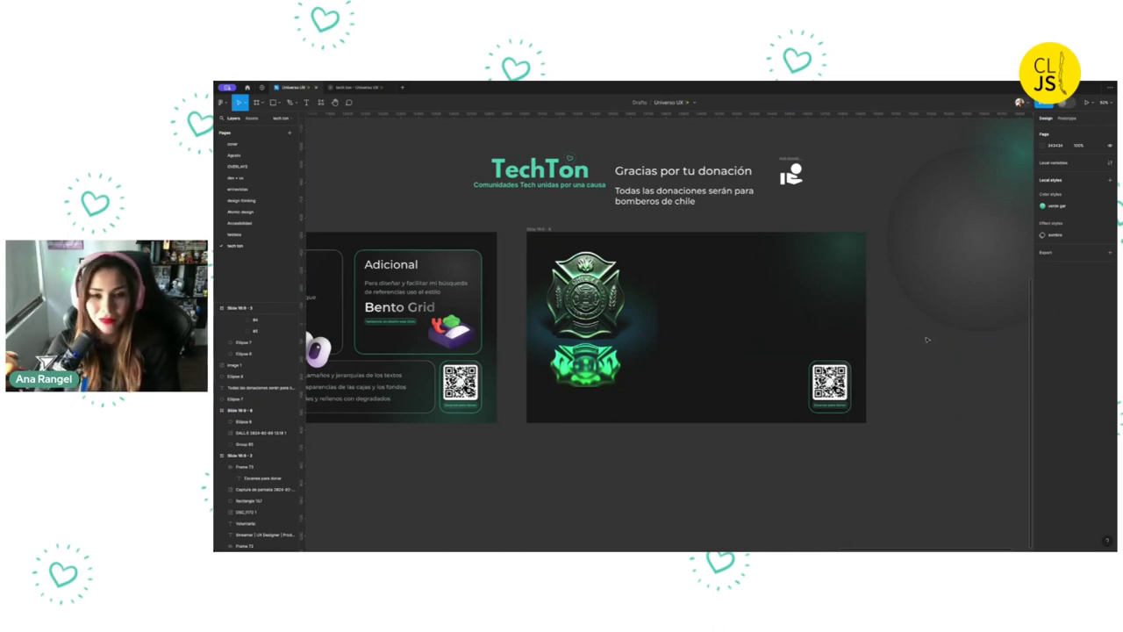
# Select Ellipse 6 to check its settings, then deselect it
pyautogui.click(845, 260)
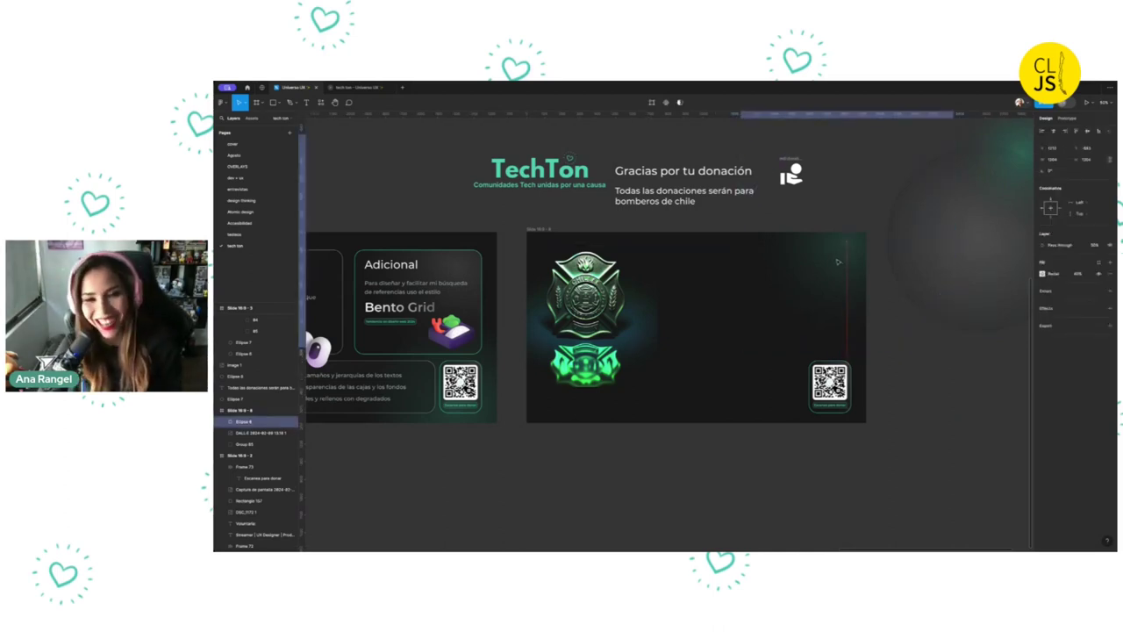
pyautogui.click(932, 334)
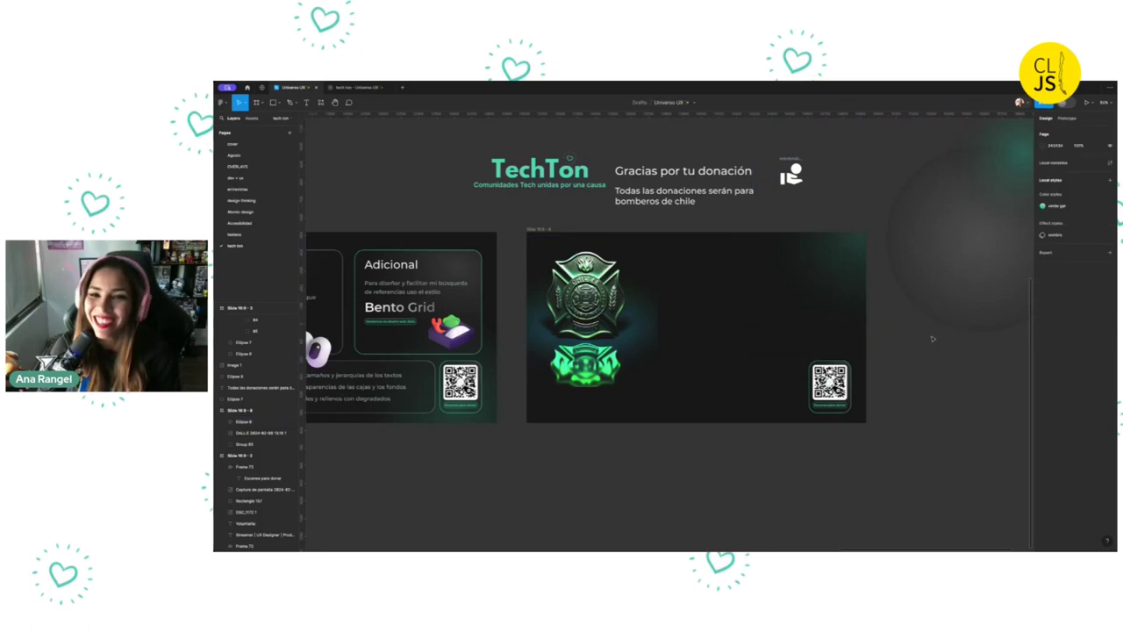
pyautogui.hscroll(2, 843, 290)
# Move another glow ellipse onto the donation slide, change its layer order, and shift it toward the QR code
pyautogui.moveTo(798, 262)
pyautogui.mouseDown()
pyautogui.moveTo(554, 414)
pyautogui.moveTo(562, 406)
pyautogui.mouseUp()
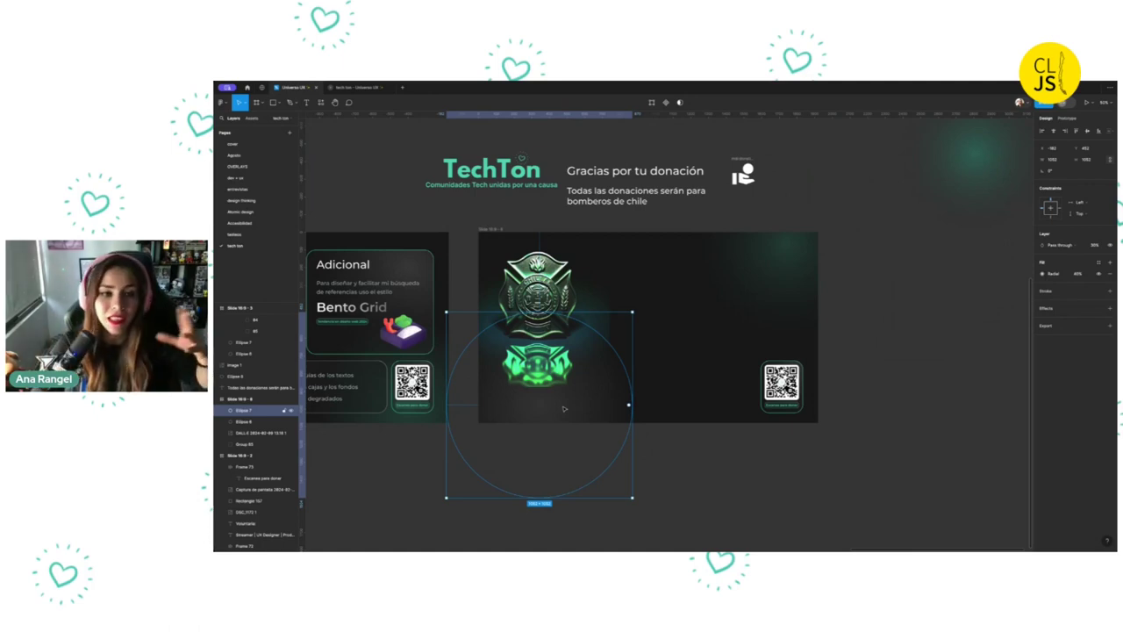
pyautogui.rightClick(562, 407)
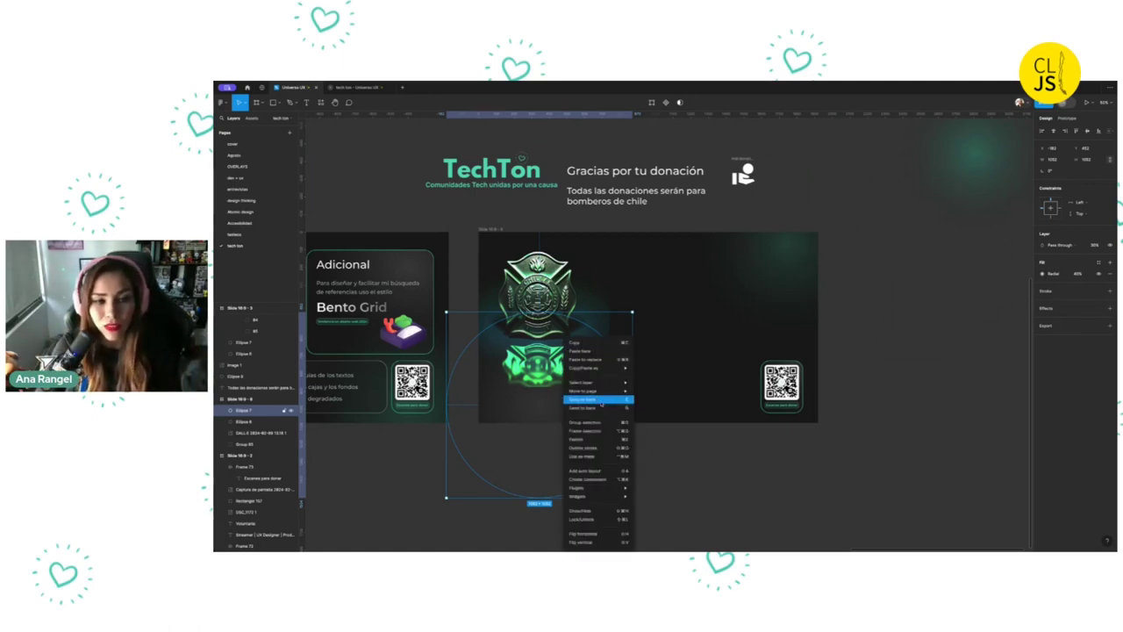
pyautogui.click(602, 404)
pyautogui.scroll(2, 877, 289)
pyautogui.hscroll(2, 878, 289)
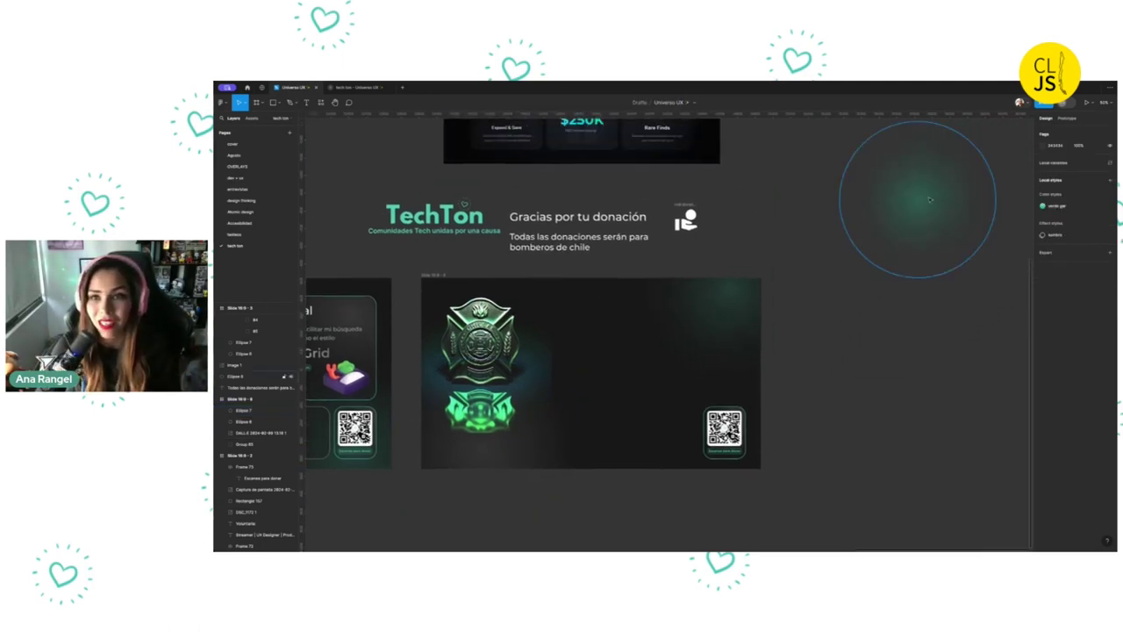
pyautogui.click(744, 366)
pyautogui.moveTo(744, 366); pyautogui.dragTo(736, 450)
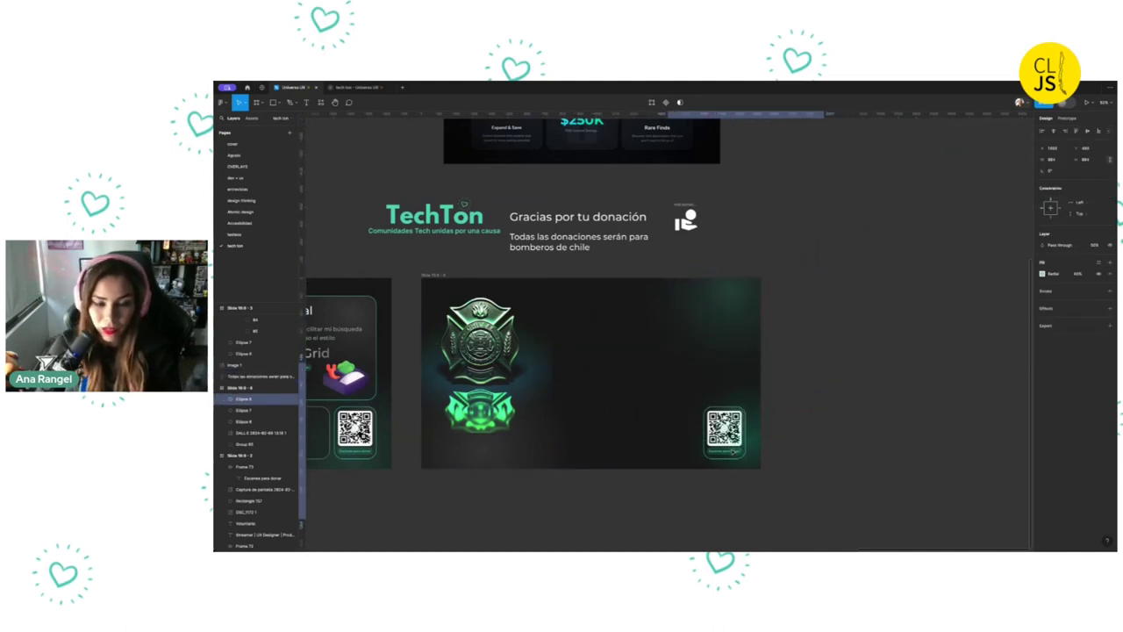
pyautogui.scroll(-1, 745, 439)
pyautogui.keyDown('ctrl'); pyautogui.scroll(3, 792, 420); pyautogui.keyUp('ctrl')
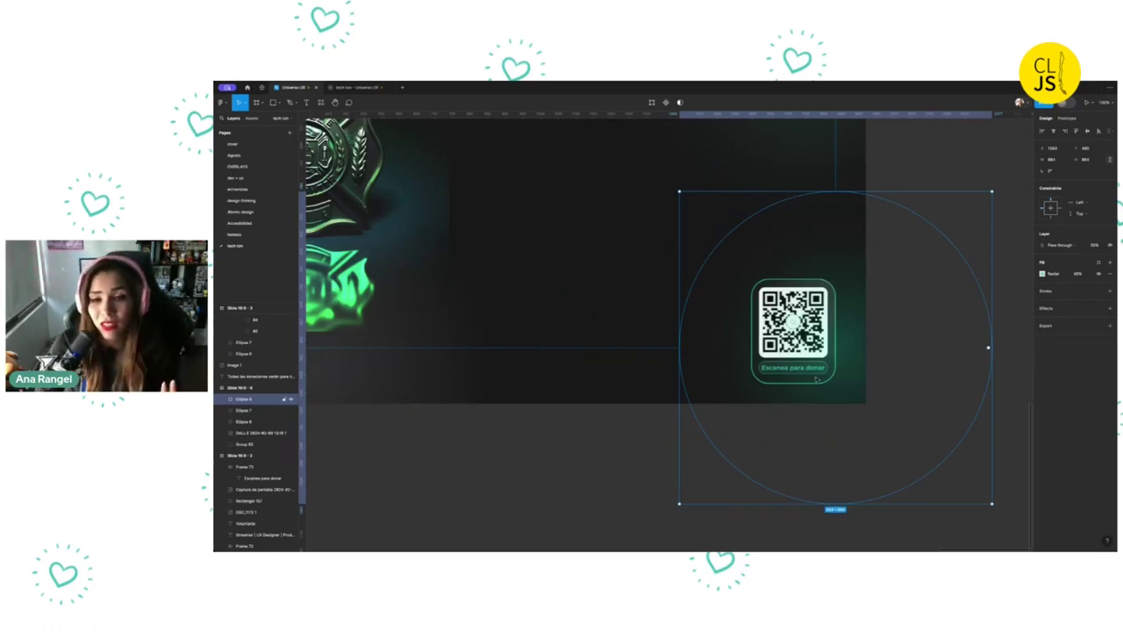
pyautogui.click(947, 226)
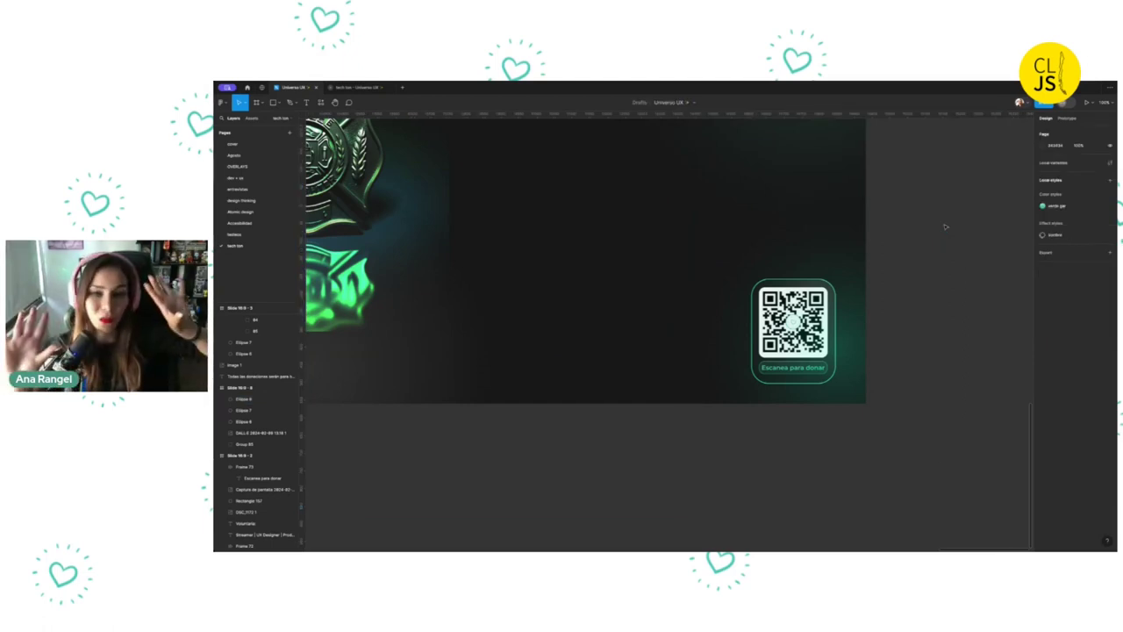
# Try centring the large glow on the QR code and bringing it forward, then undo
pyautogui.click(734, 258)
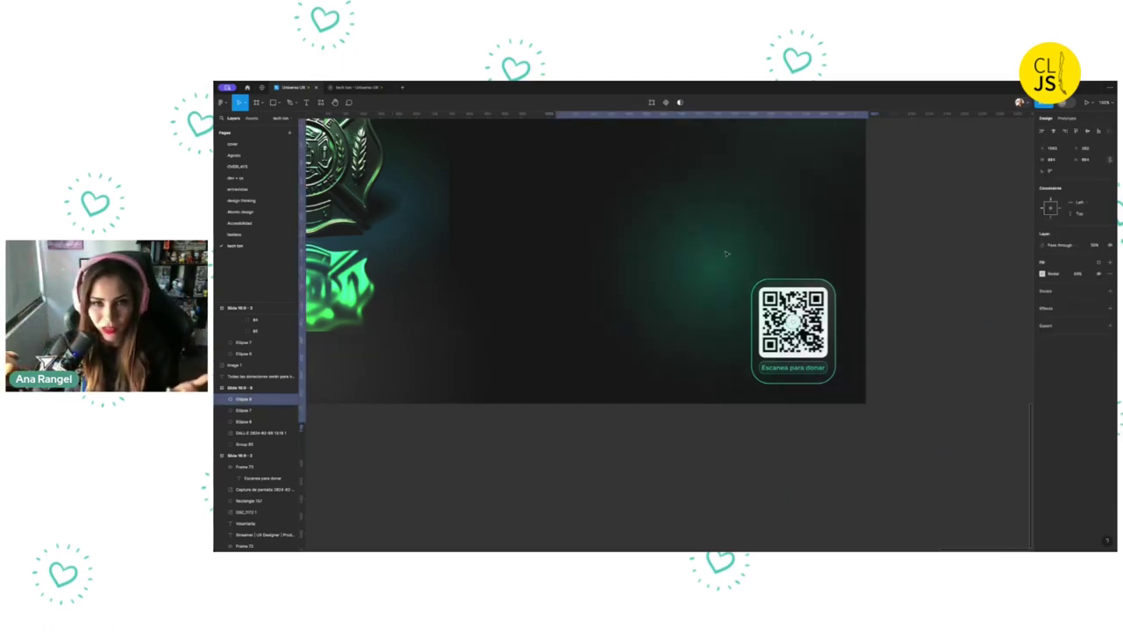
pyautogui.moveTo(737, 261); pyautogui.dragTo(861, 342)
pyautogui.rightClick(861, 342)
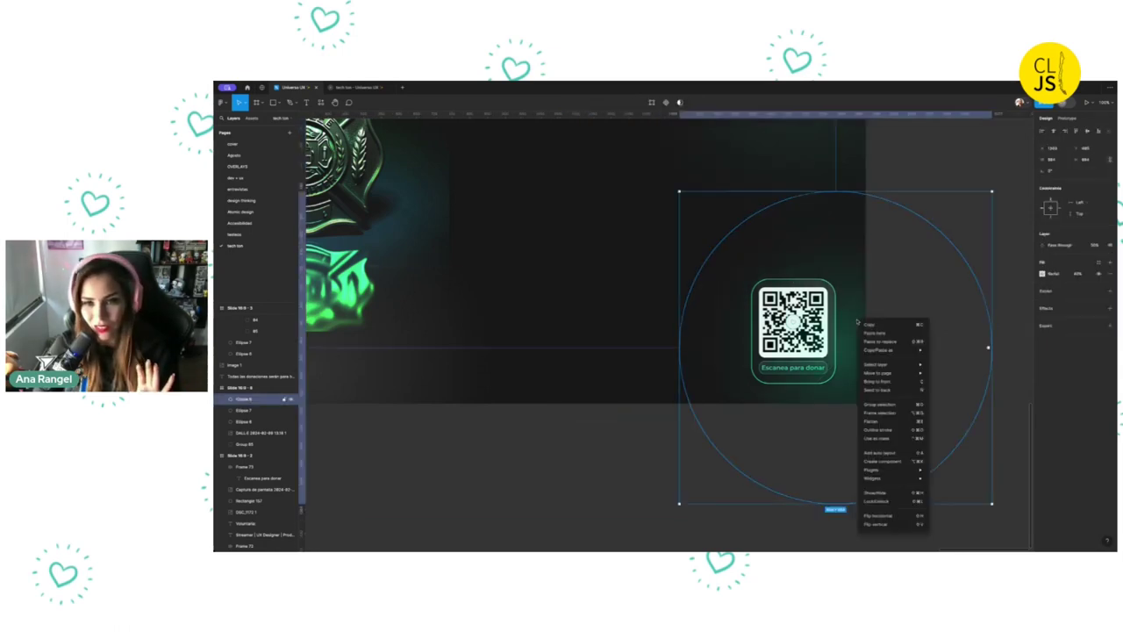
pyautogui.click(904, 382)
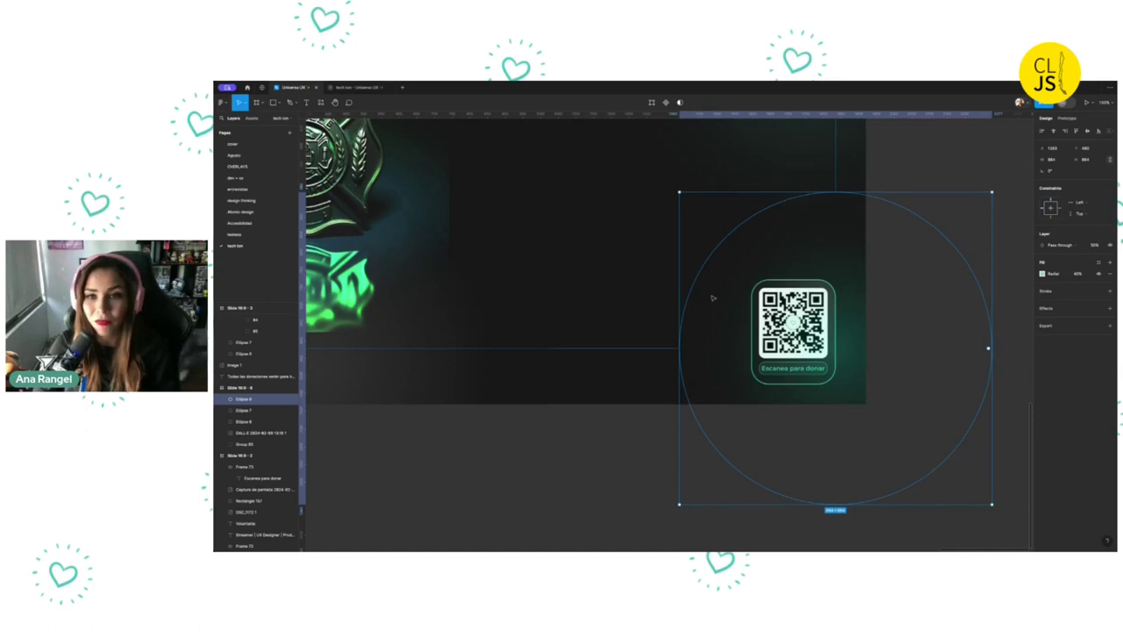
pyautogui.hotkey('ctrl', 'z')
pyautogui.hotkey('ctrl', 'z')
pyautogui.click(953, 378)
pyautogui.scroll(2, 939, 381)
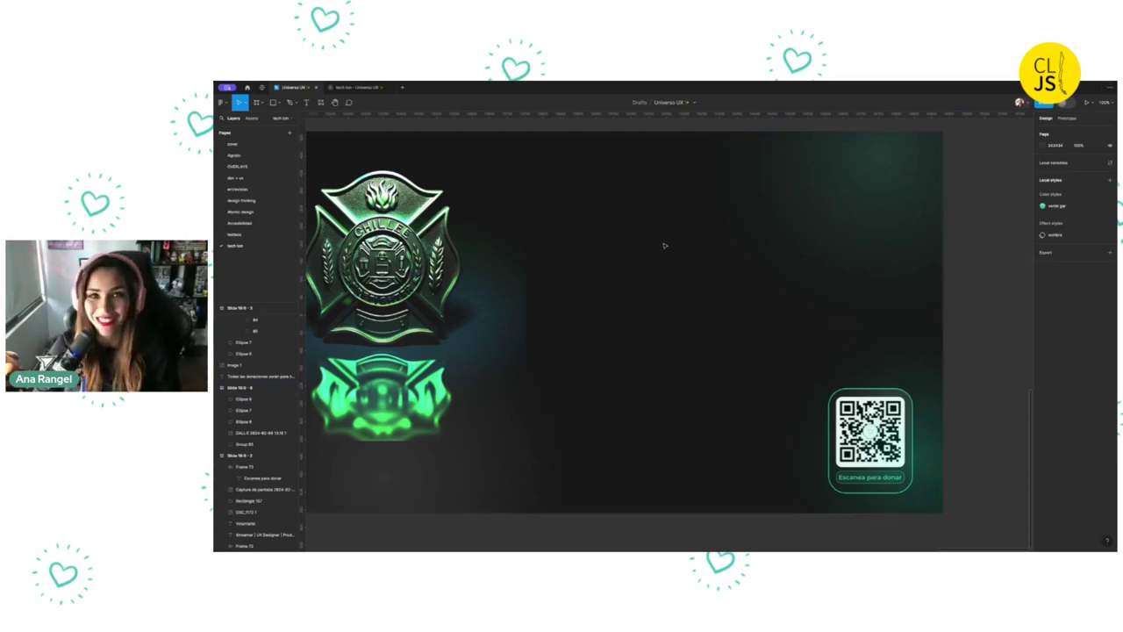
# Move the 'Gracias por tu donación' text layer into the badge slide
pyautogui.scroll(3, 664, 245)
pyautogui.scroll(5, 664, 246)
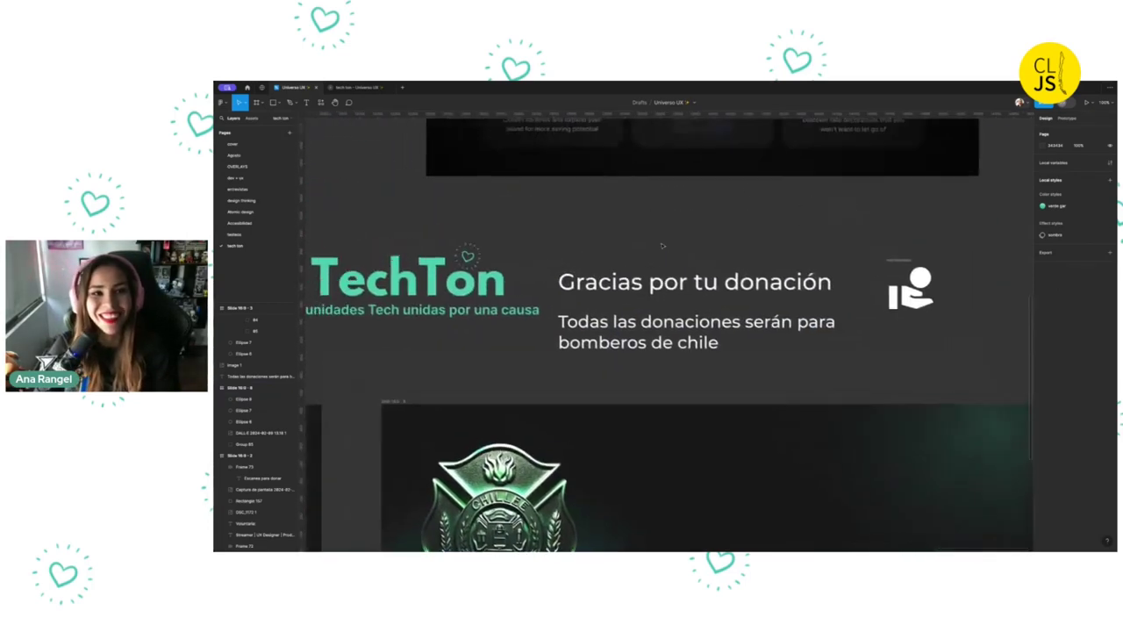
pyautogui.click(685, 292)
pyautogui.moveTo(686, 293); pyautogui.dragTo(743, 492)
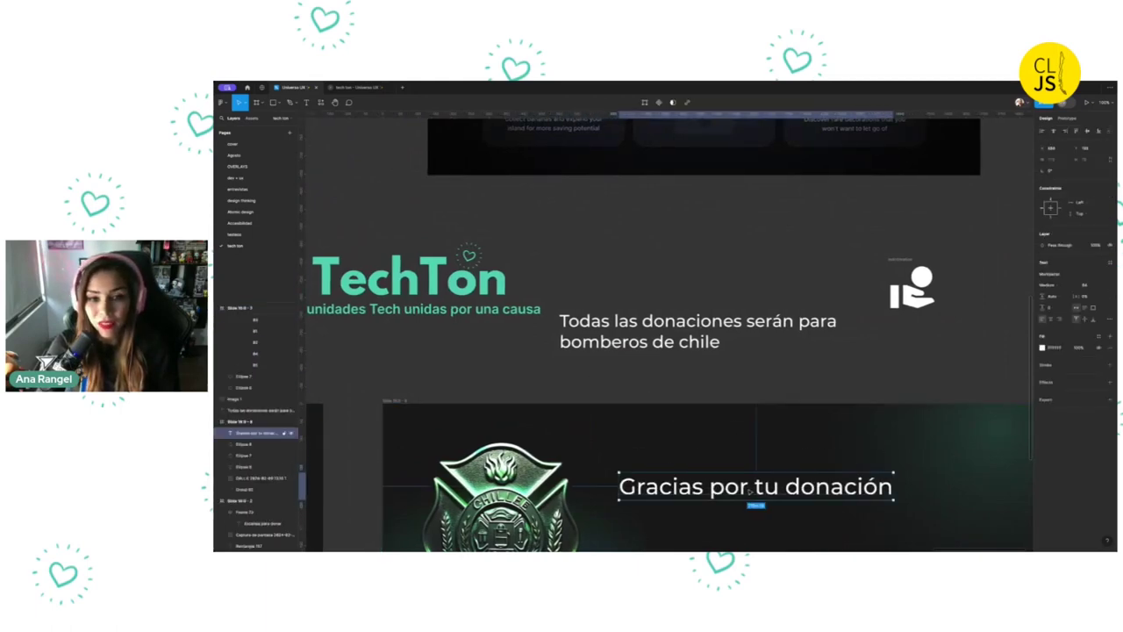
pyautogui.scroll(-4, 743, 492)
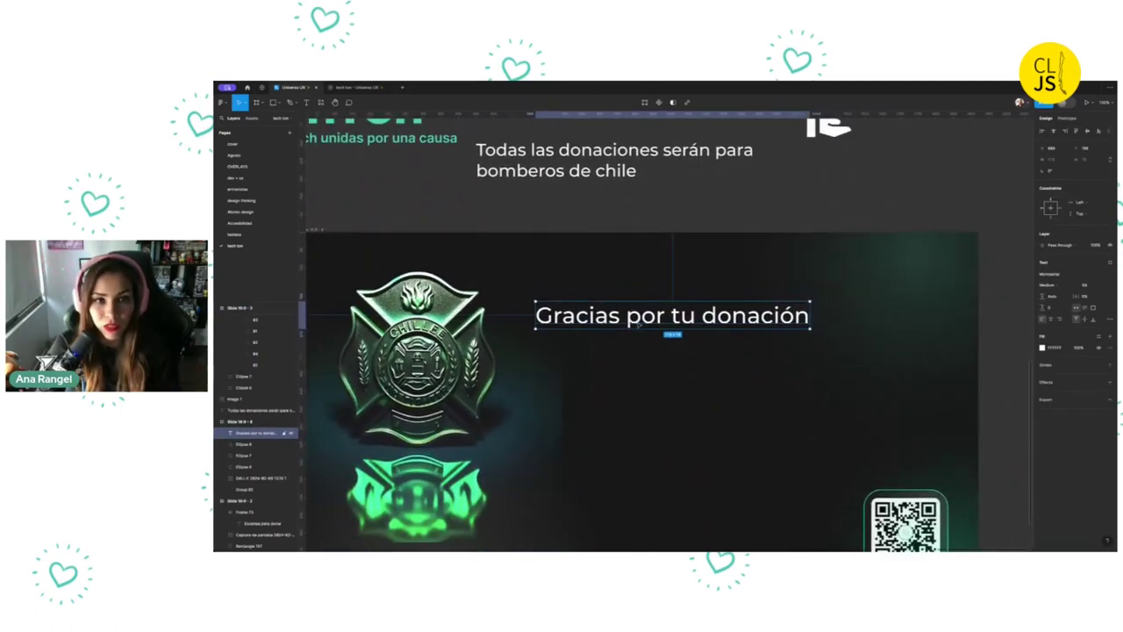
pyautogui.scroll(1, 743, 492)
# Cut 'por tu donación' from 'Gracias' and paste it as its own line below
pyautogui.doubleClick(672, 318)
pyautogui.click(624, 318)
pyautogui.hotkey('shift', 'End')
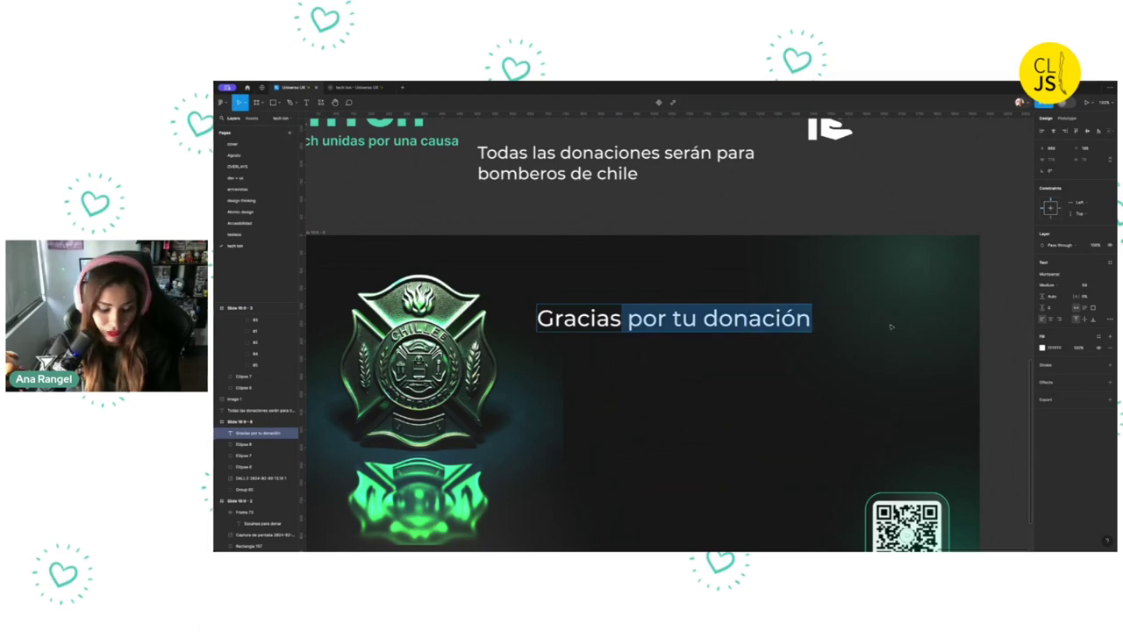
pyautogui.press('BackSpace')
pyautogui.press('Escape')
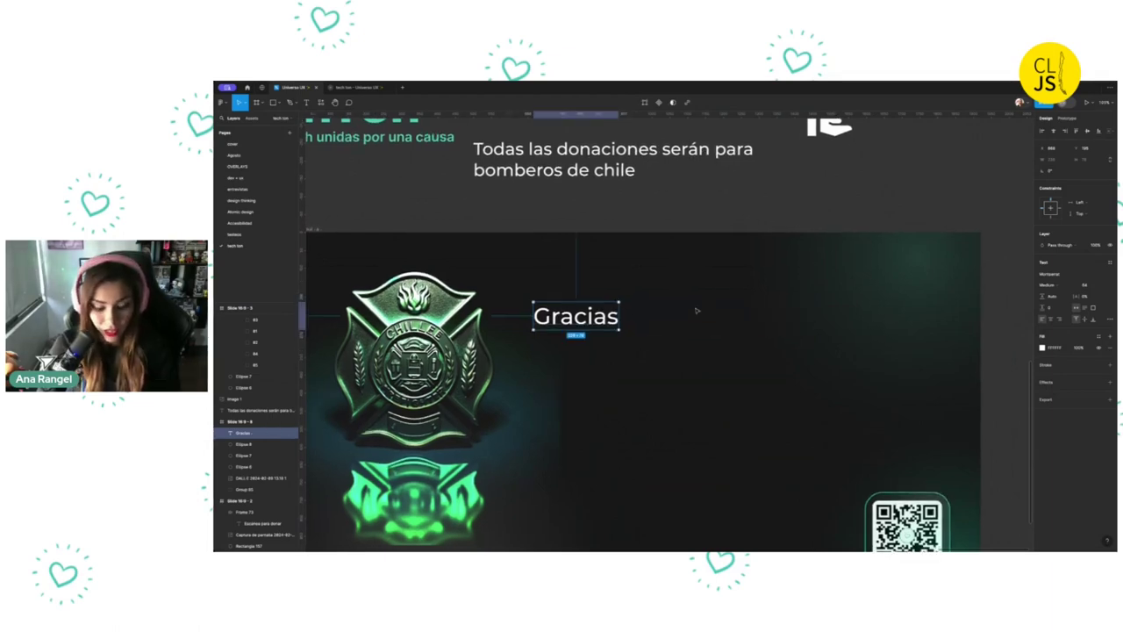
pyautogui.hotkey('ctrl', 'z')
pyautogui.hotkey('ctrl', 'shift', 'z')
pyautogui.hotkey('ctrl', 'v')
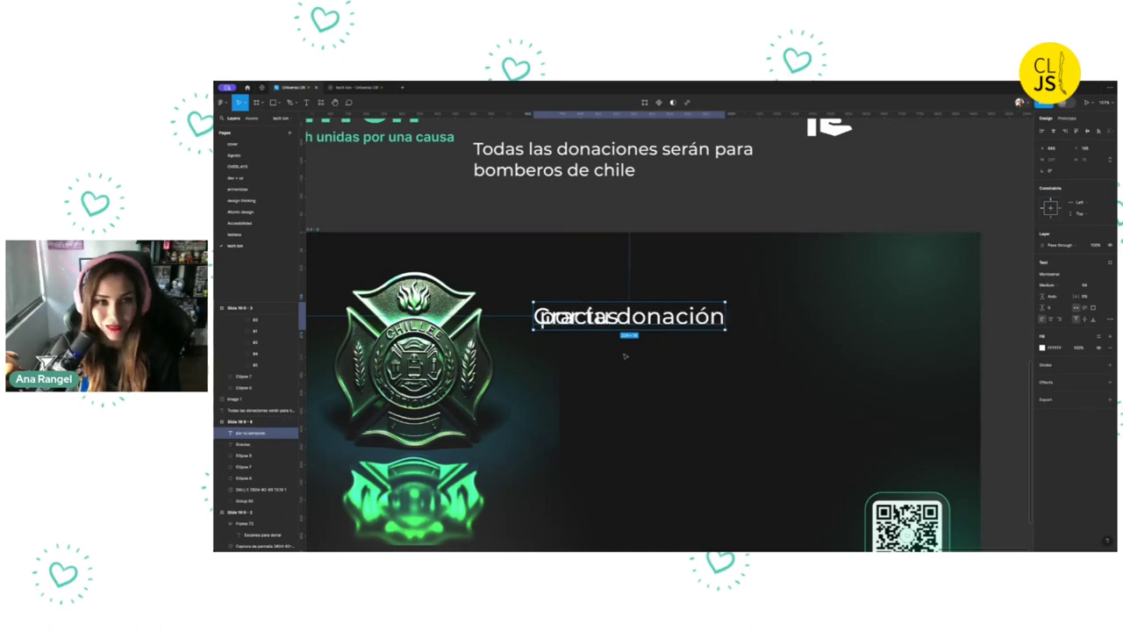
pyautogui.moveTo(645, 319); pyautogui.dragTo(662, 401)
pyautogui.scroll(-3, 599, 326)
pyautogui.hscroll(-2, 599, 325)
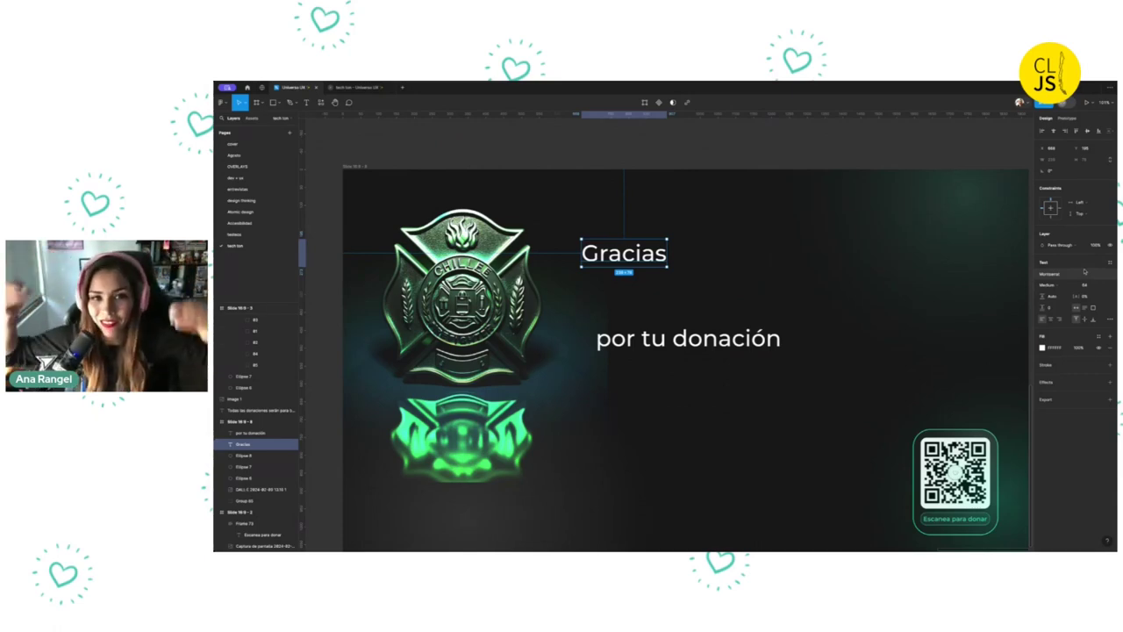
pyautogui.click(1088, 286)
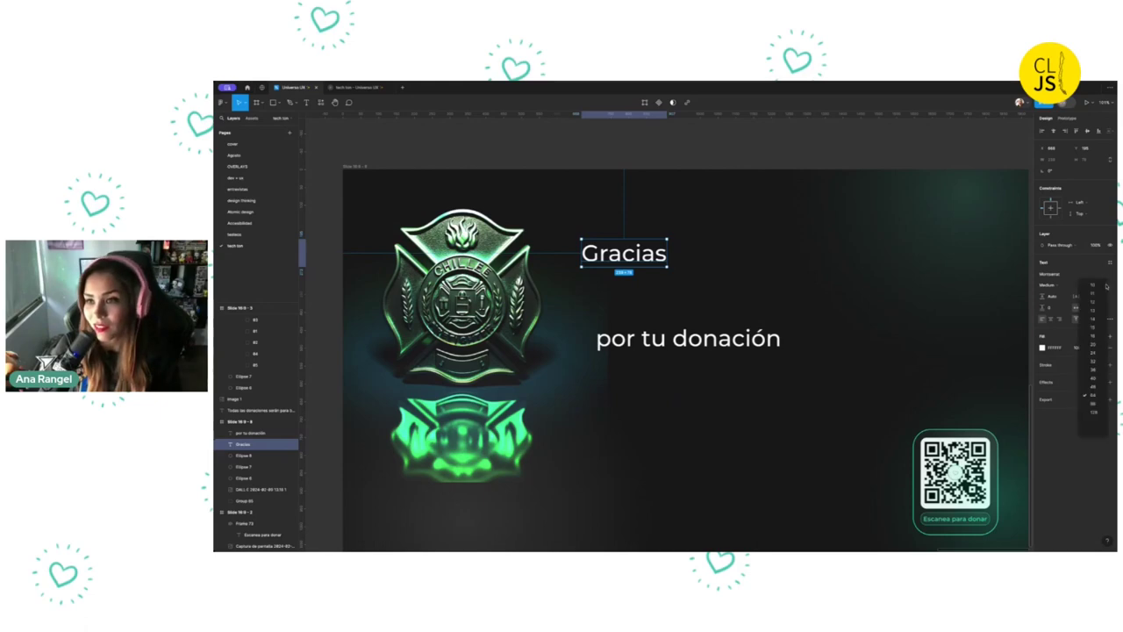
# Set 'Gracias' to font size 200 in SemiBold weight
pyautogui.click(1084, 392)
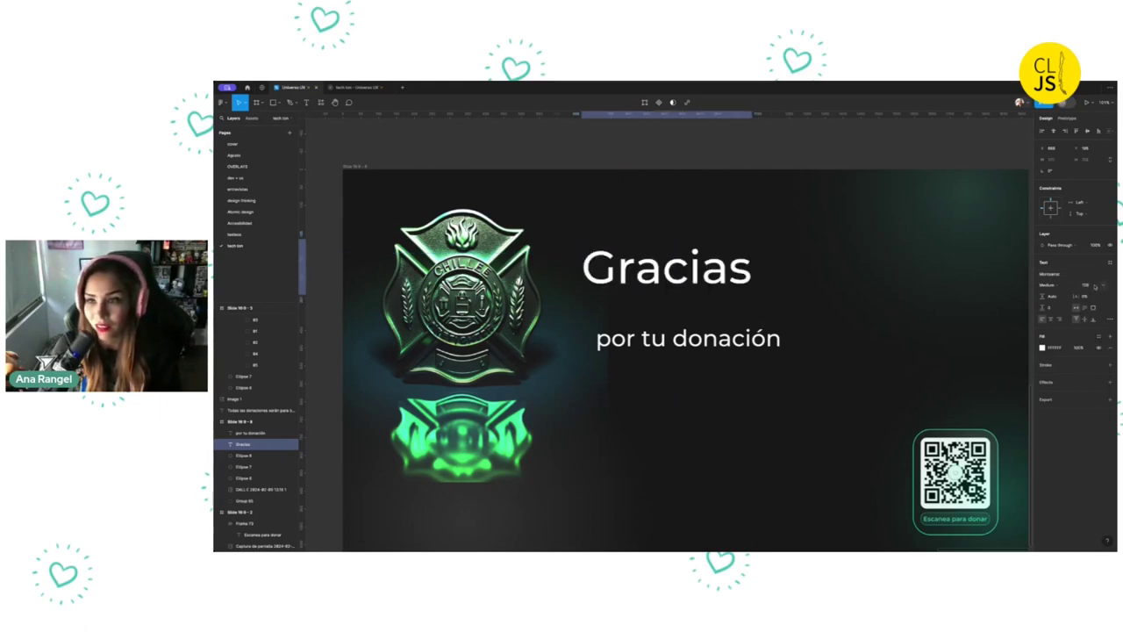
pyautogui.write('200')
pyautogui.press('Return')
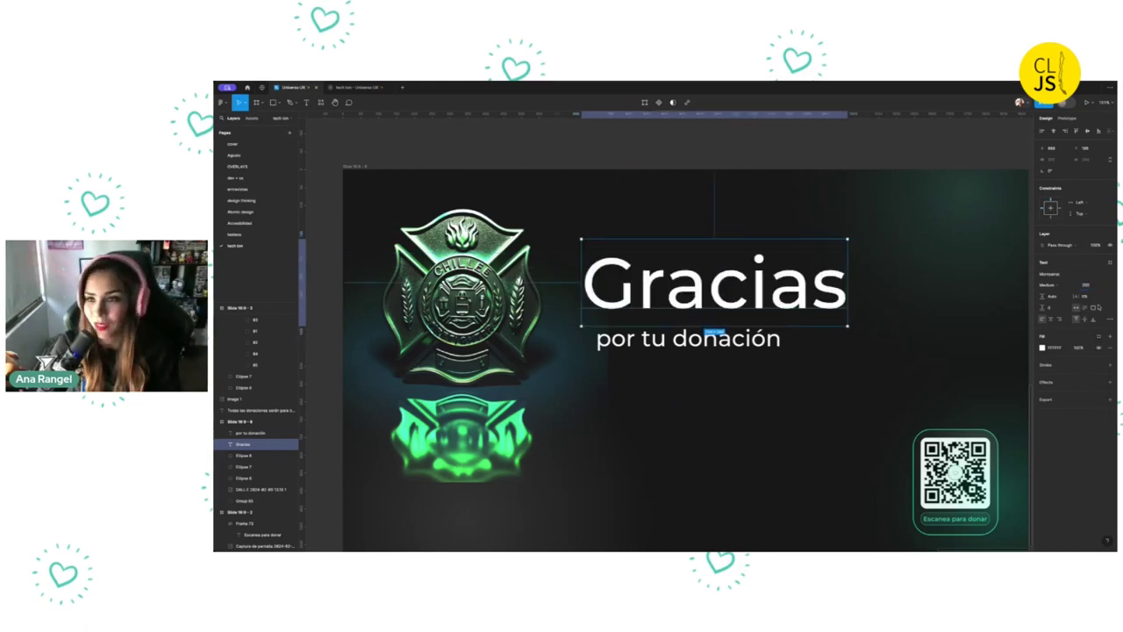
pyautogui.click(1053, 284)
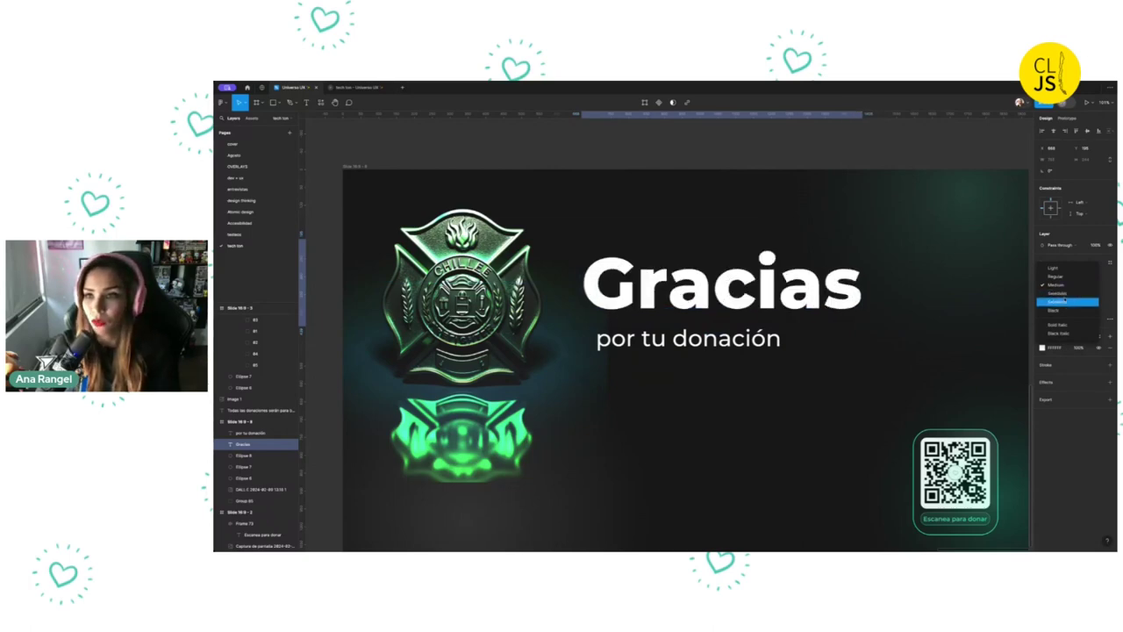
pyautogui.click(1065, 302)
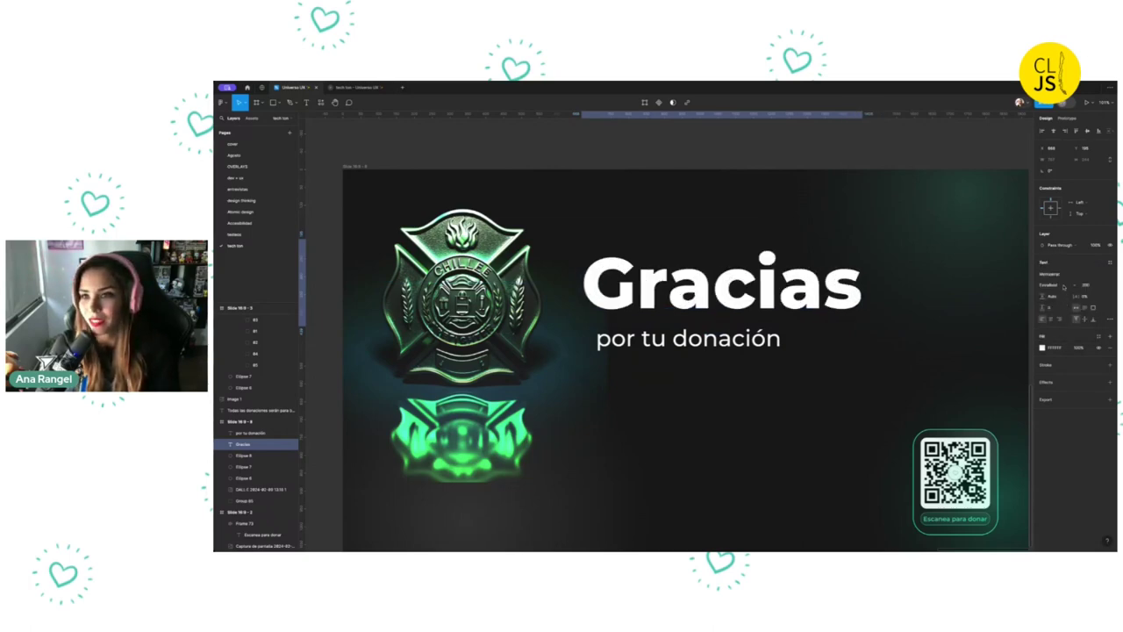
pyautogui.click(1063, 286)
pyautogui.click(1063, 279)
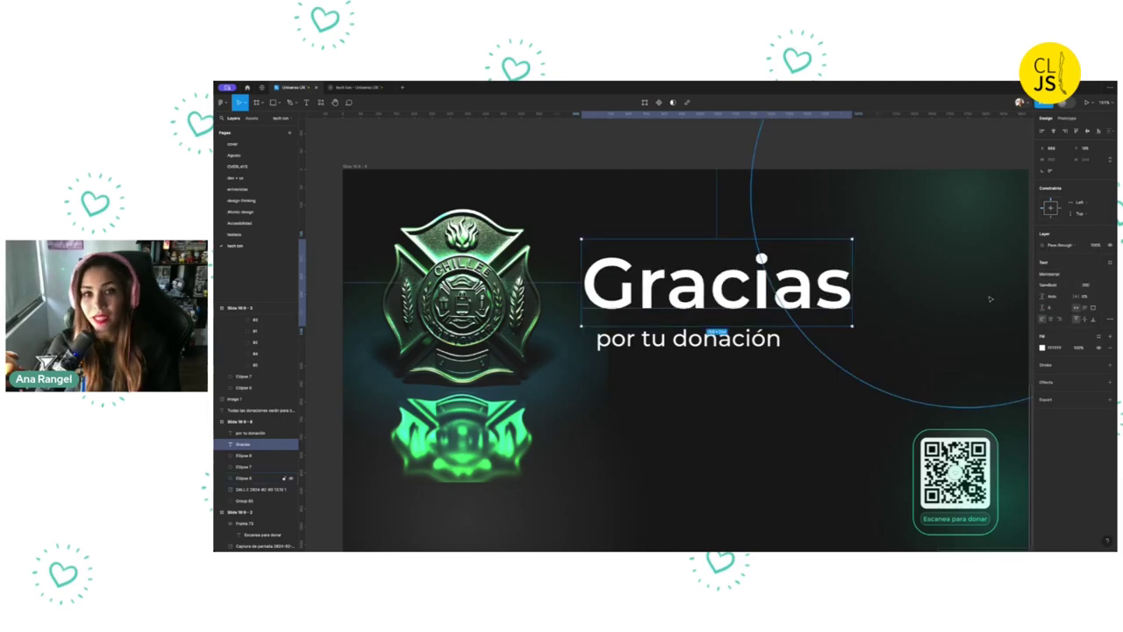
# Fill 'Gracias' with the saved green style as a diagonal linear gradient
pyautogui.hscroll(2, 990, 299)
pyautogui.scroll(-1, 989, 299)
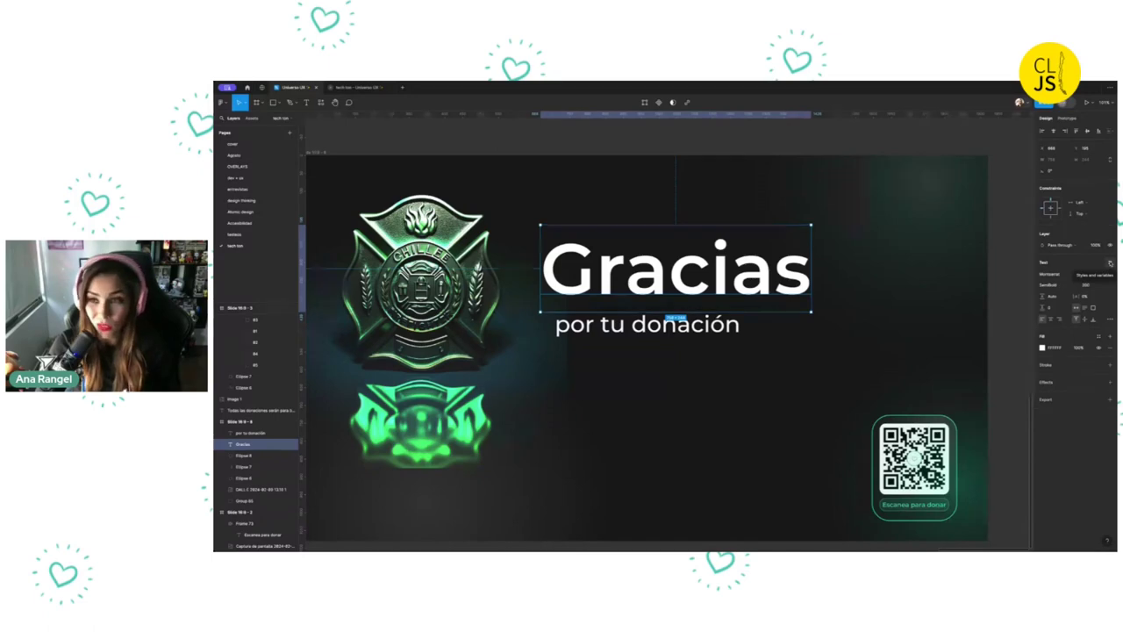
pyautogui.click(1098, 335)
pyautogui.click(959, 386)
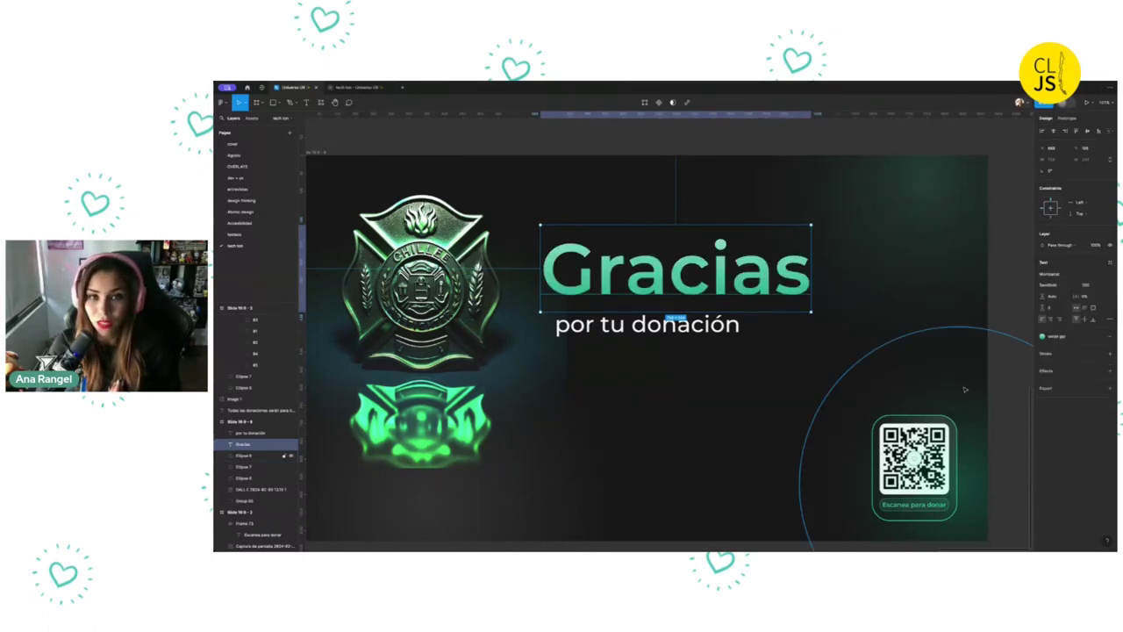
pyautogui.click(1044, 337)
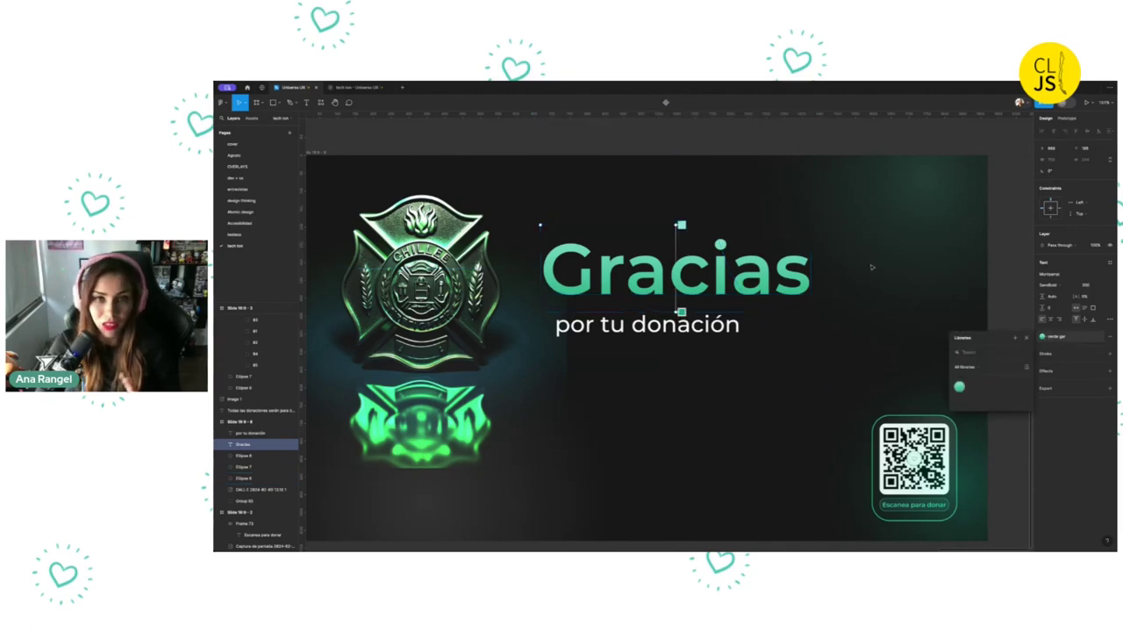
pyautogui.moveTo(681, 224); pyautogui.dragTo(546, 246)
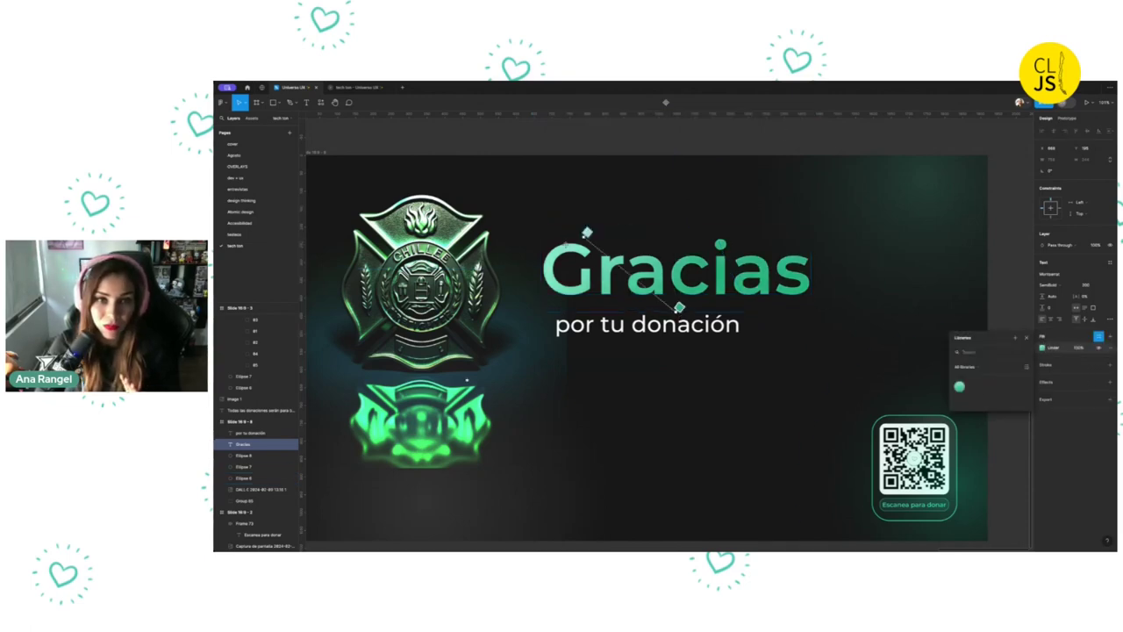
pyautogui.moveTo(678, 306); pyautogui.dragTo(811, 300)
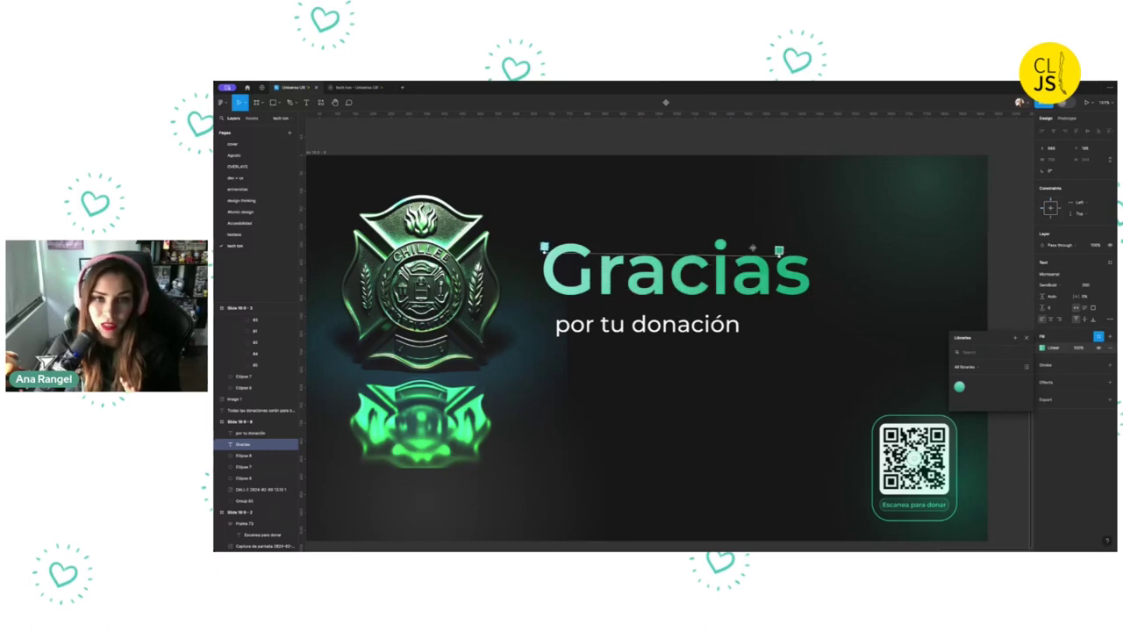
pyautogui.press('Escape')
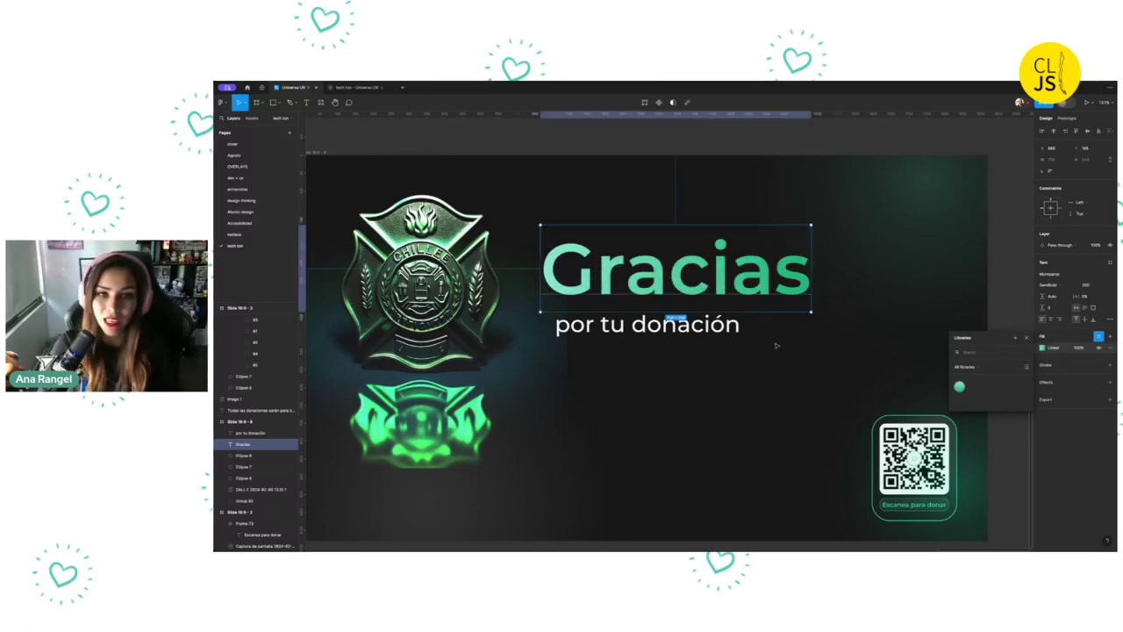
pyautogui.click(672, 333)
pyautogui.scroll(5, 672, 333)
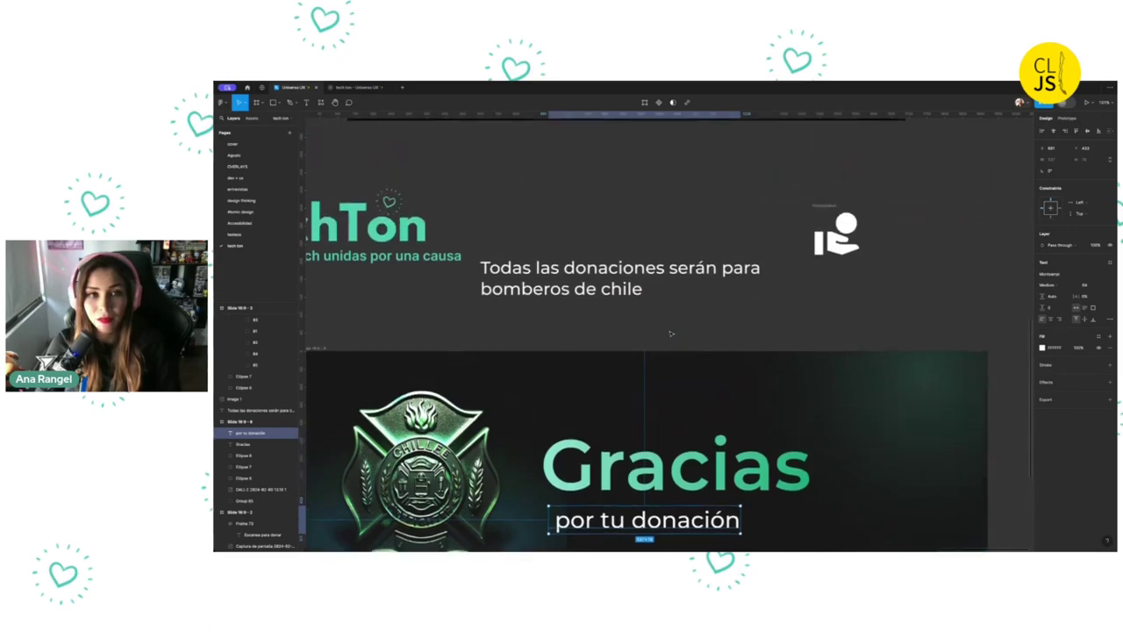
pyautogui.scroll(-2, 672, 332)
pyautogui.scroll(-1, 670, 332)
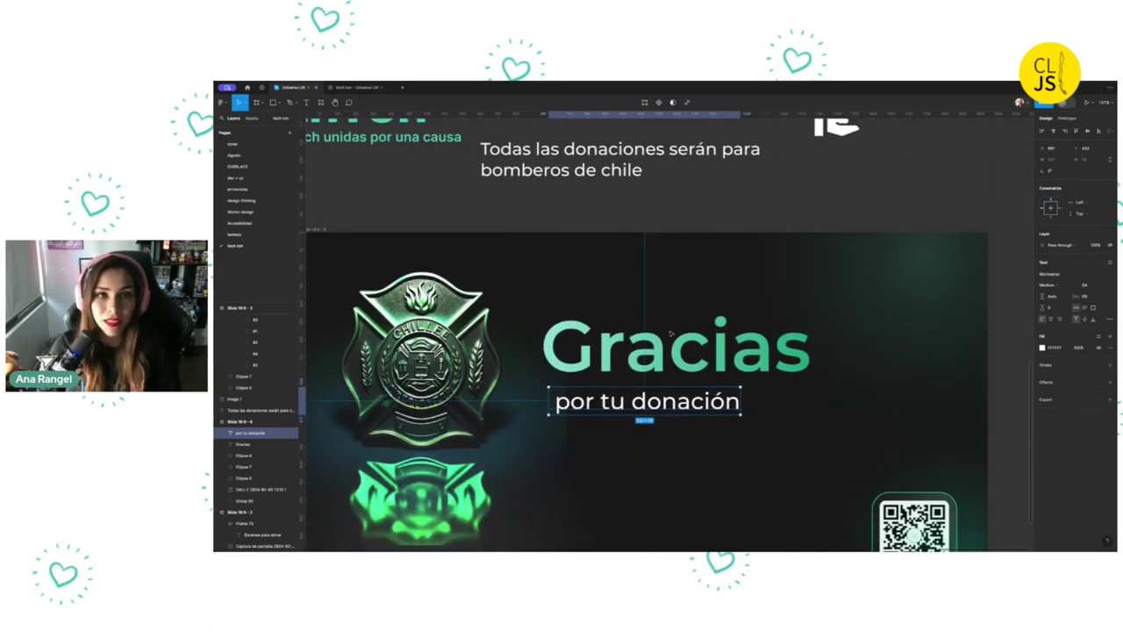
# Widen the letter spacing of 'por tu donación' and set it to size 48
pyautogui.hscroll(1, 670, 332)
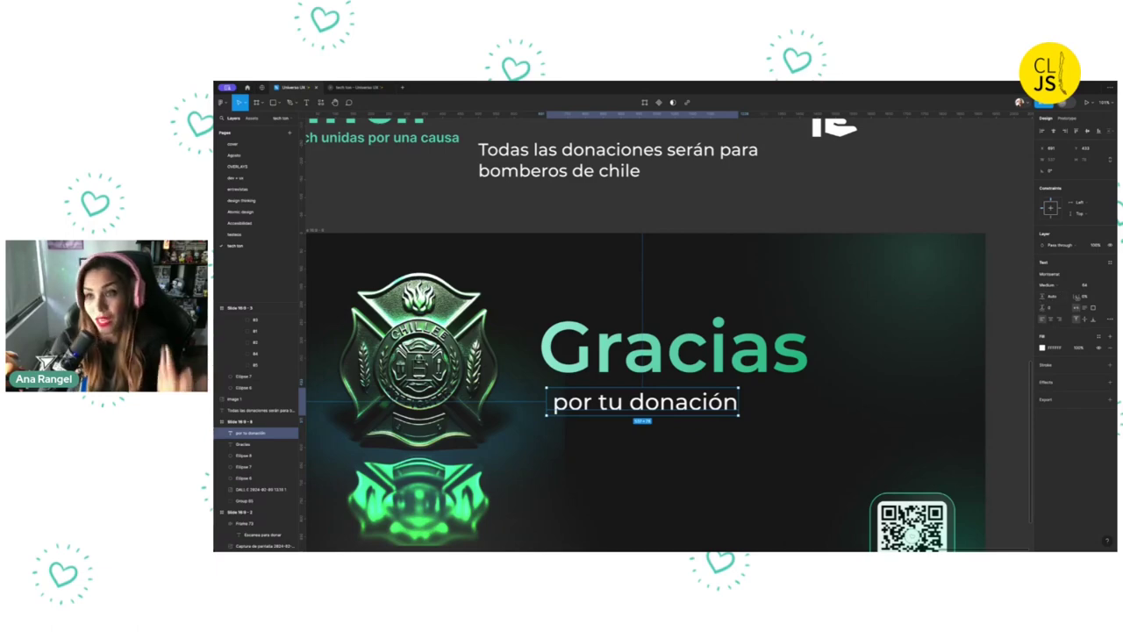
pyautogui.moveTo(1075, 296); pyautogui.dragTo(1099, 295)
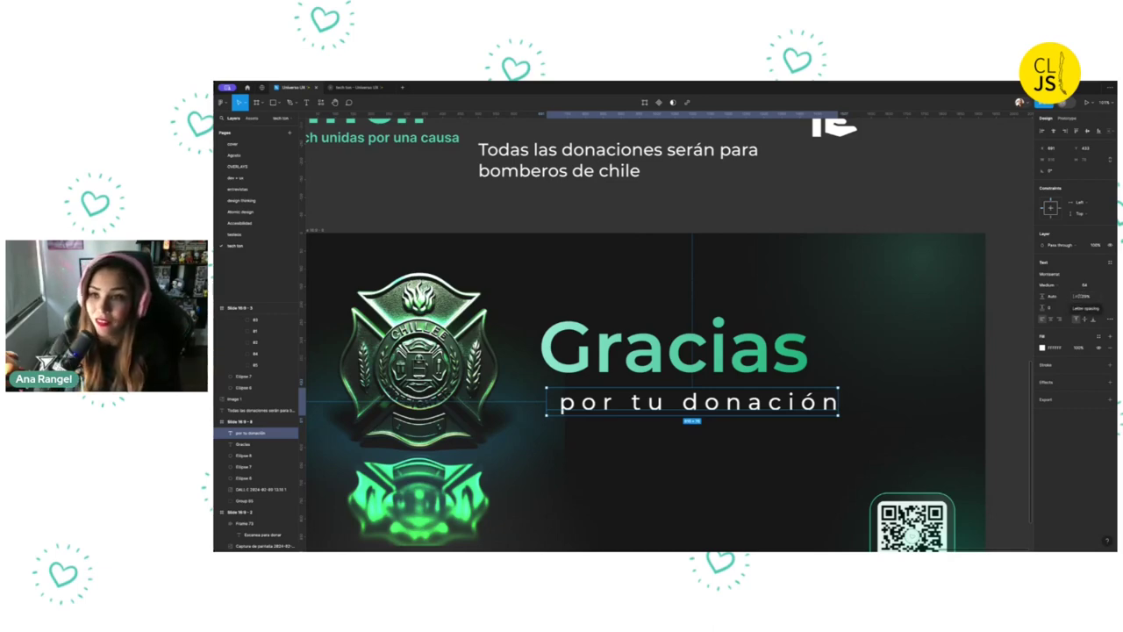
pyautogui.press('Up')
pyautogui.press('Up')
pyautogui.press('Up')
pyautogui.press('Up')
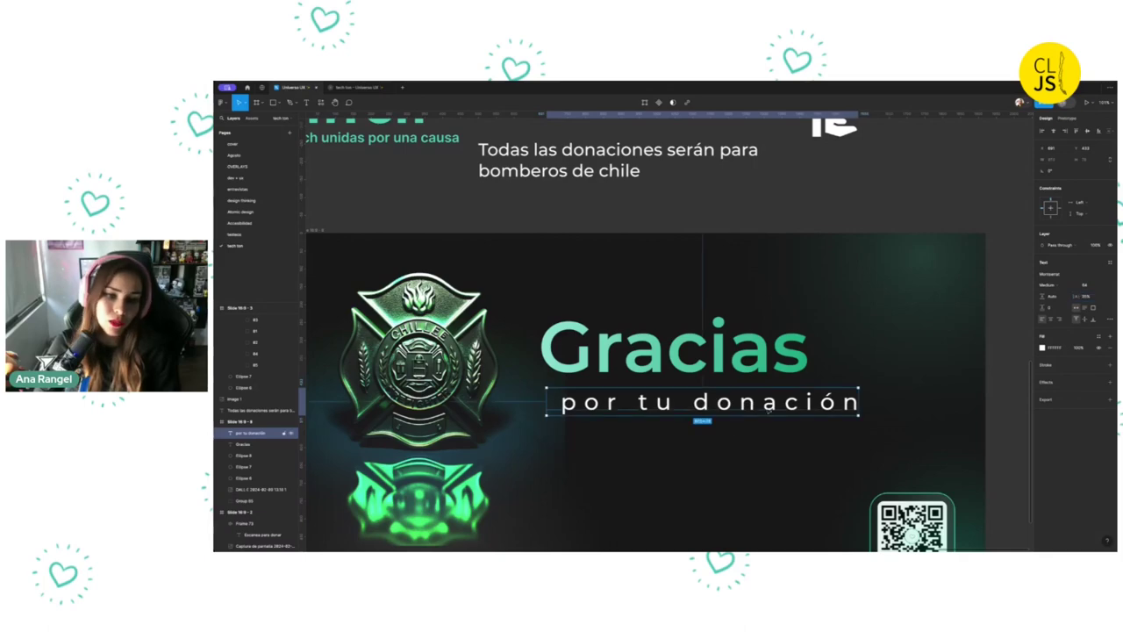
pyautogui.click(1104, 287)
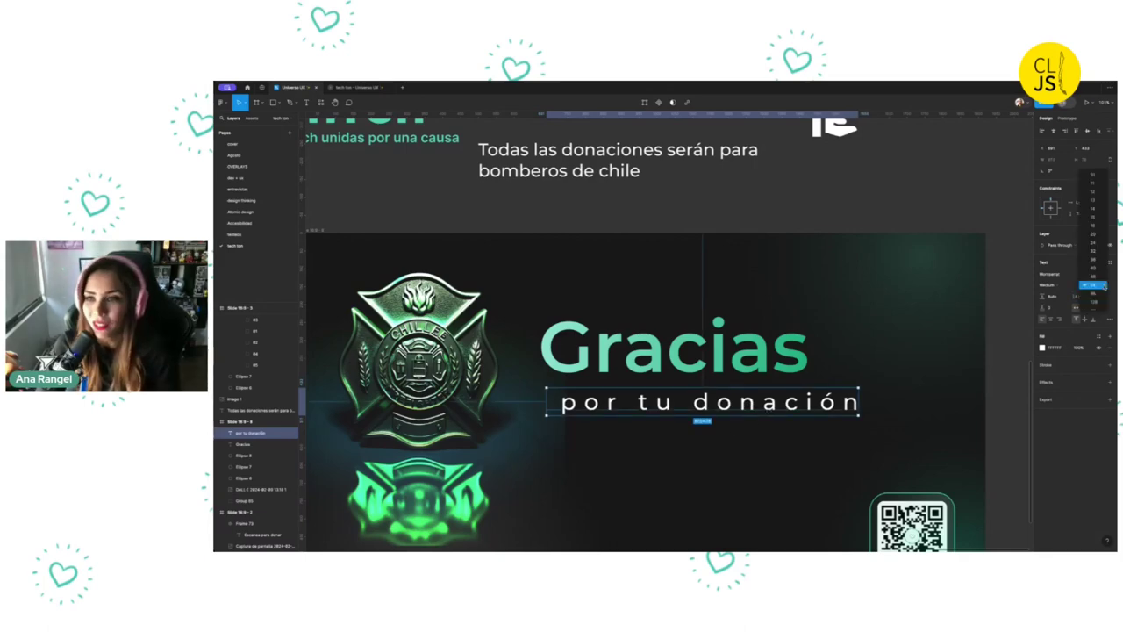
pyautogui.click(1077, 286)
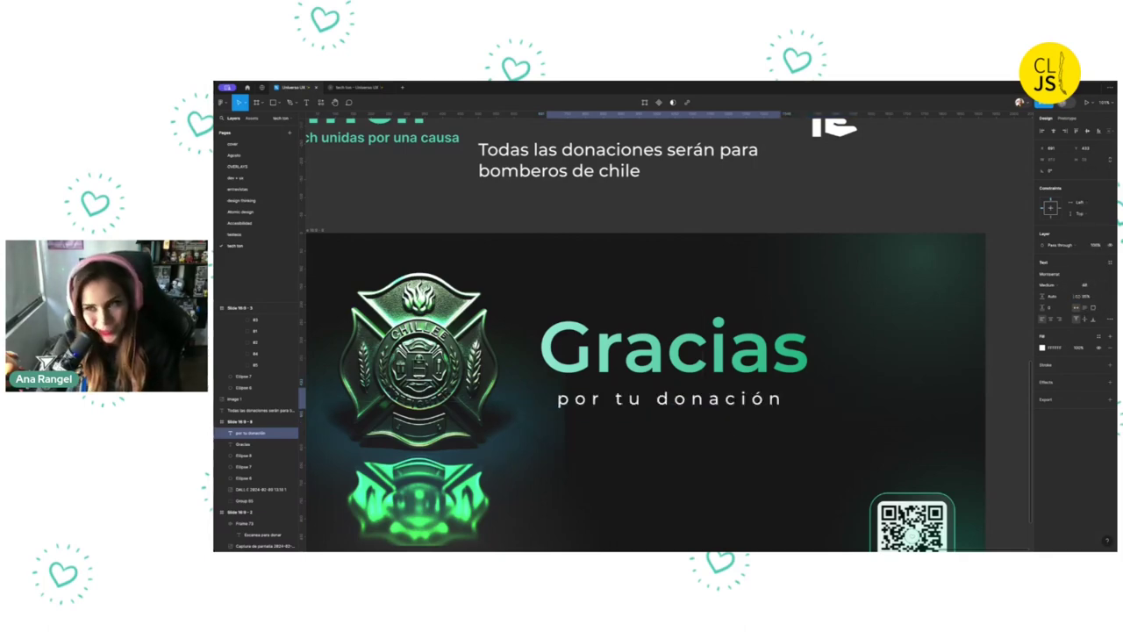
# Nudge 'por tu donación' slightly left and down beneath 'Gracias'
pyautogui.click(841, 341)
pyautogui.scroll(-2, 842, 341)
pyautogui.hscroll(-3, 842, 340)
pyautogui.click(794, 322)
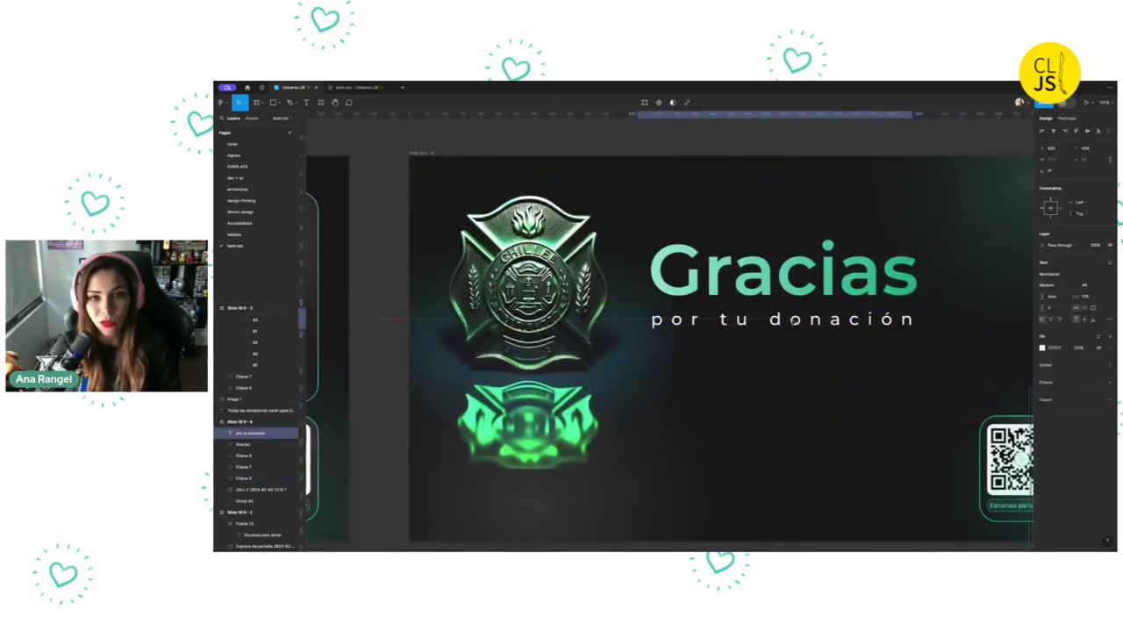
pyautogui.click(798, 321)
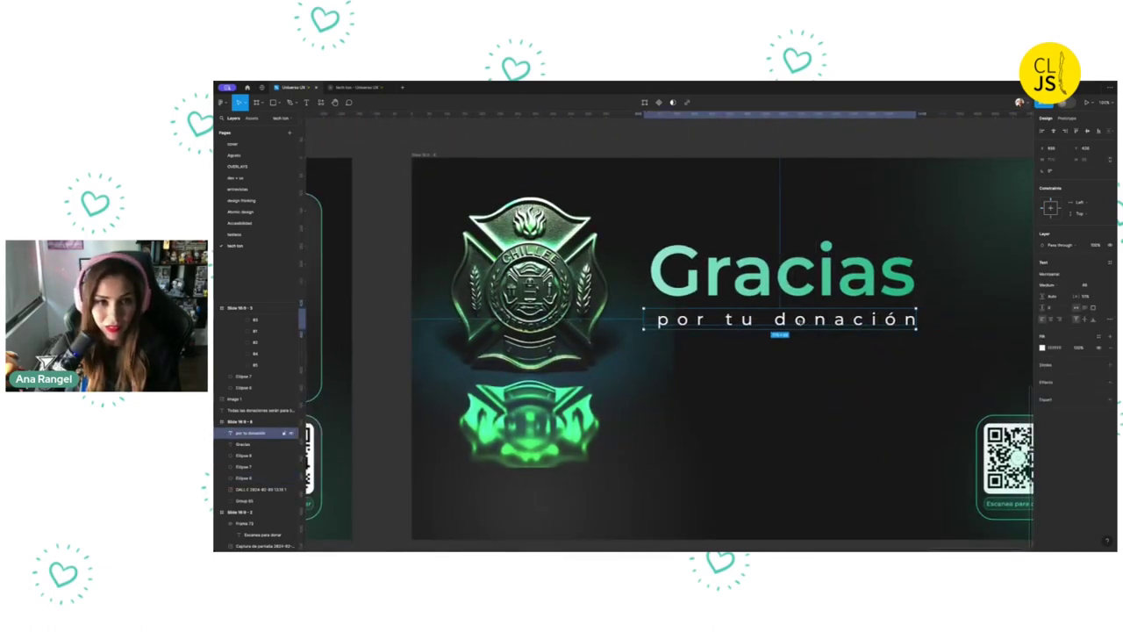
pyautogui.moveTo(845, 321); pyautogui.dragTo(840, 323)
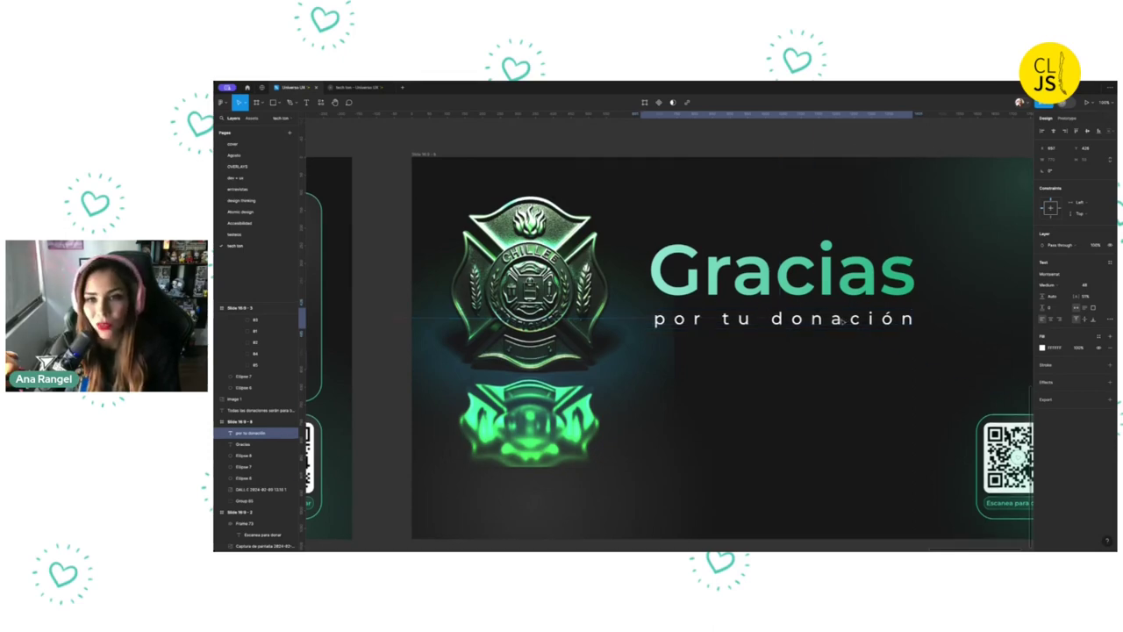
pyautogui.scroll(1, 840, 323)
pyautogui.keyDown('shift'); pyautogui.click(866, 295); pyautogui.keyUp('shift')
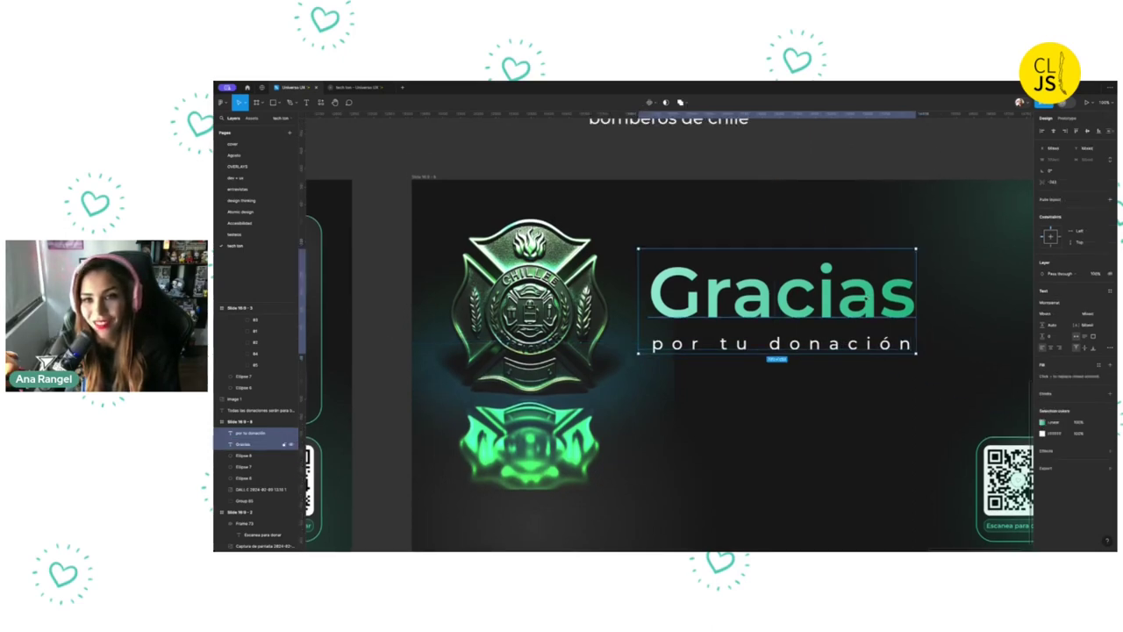
pyautogui.hscroll(3, 681, 387)
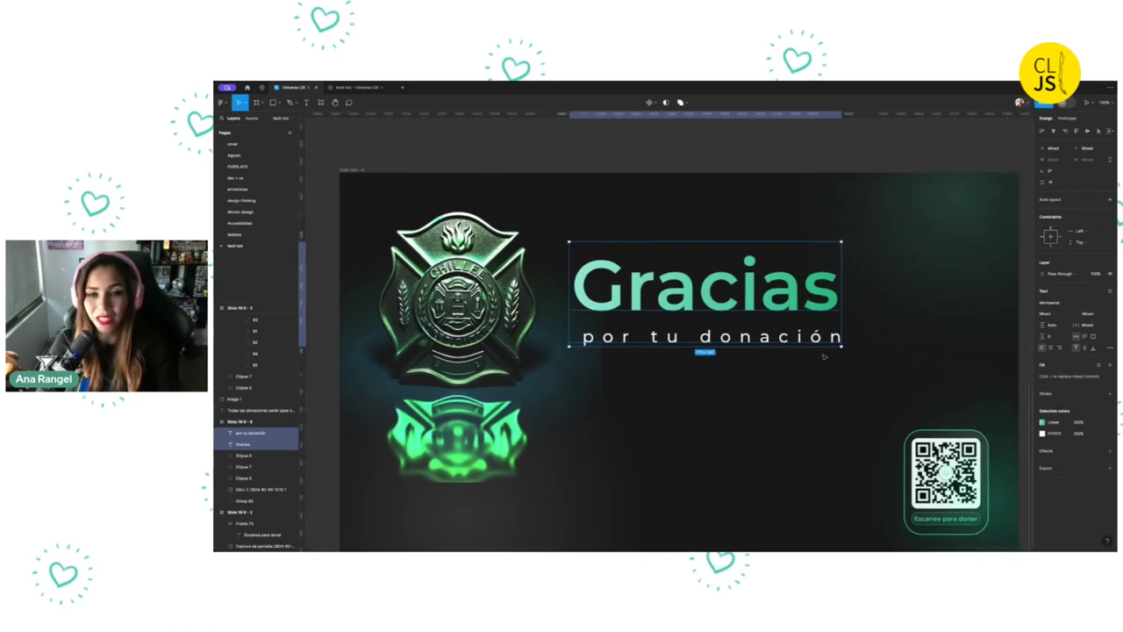
pyautogui.click(682, 387)
pyautogui.scroll(5, 682, 387)
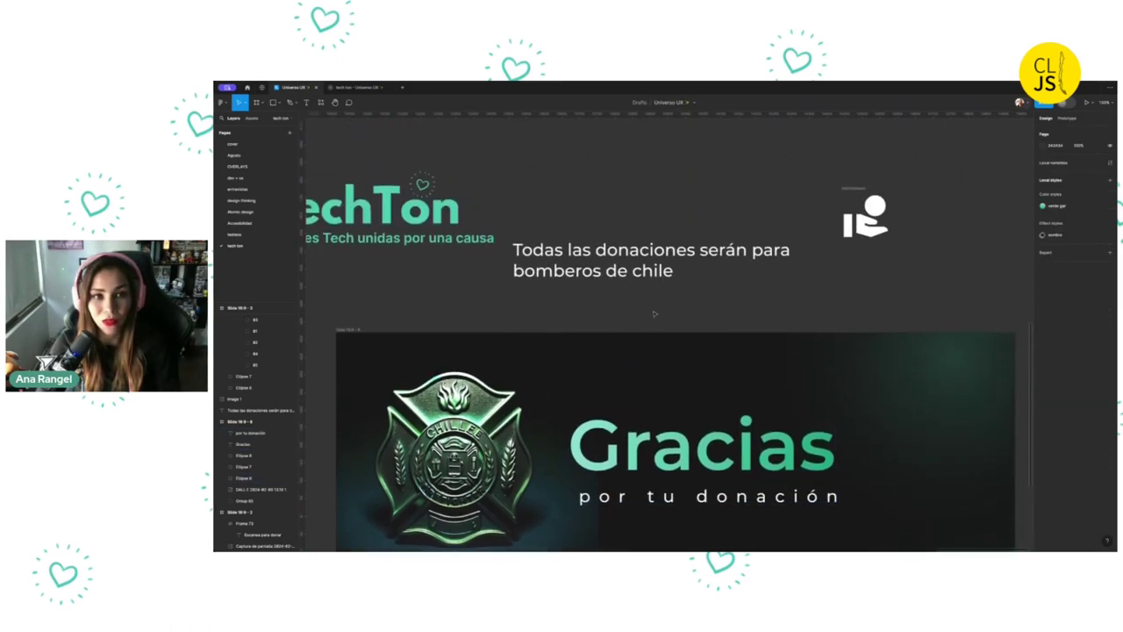
# Move 'Todas las donaciones serán para bomberos de chile' under the caption and centre-align it
pyautogui.moveTo(647, 274); pyautogui.dragTo(700, 548)
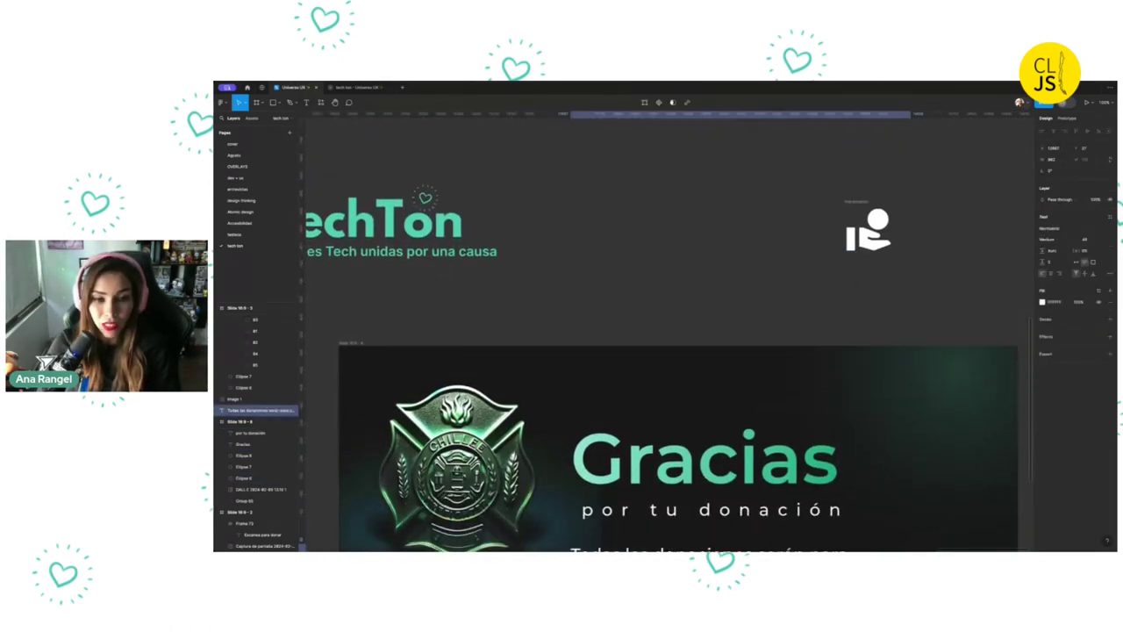
pyautogui.scroll(-5, 763, 514)
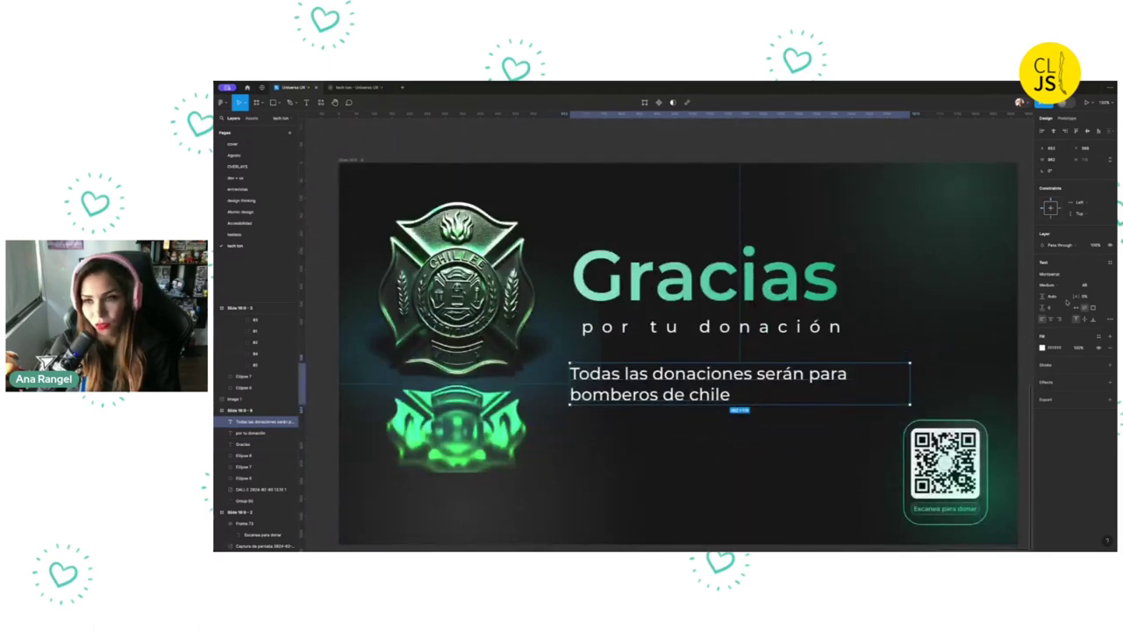
pyautogui.hotkey('ctrl', 'alt', 't')
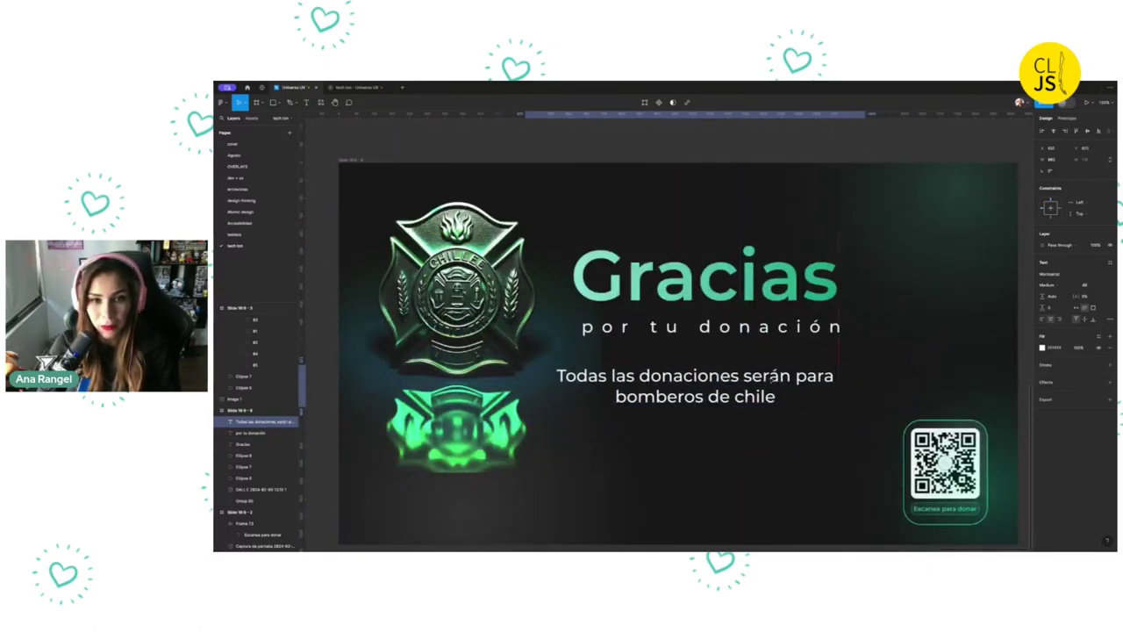
pyautogui.hscroll(-5, 775, 380)
pyautogui.hscroll(2, 776, 380)
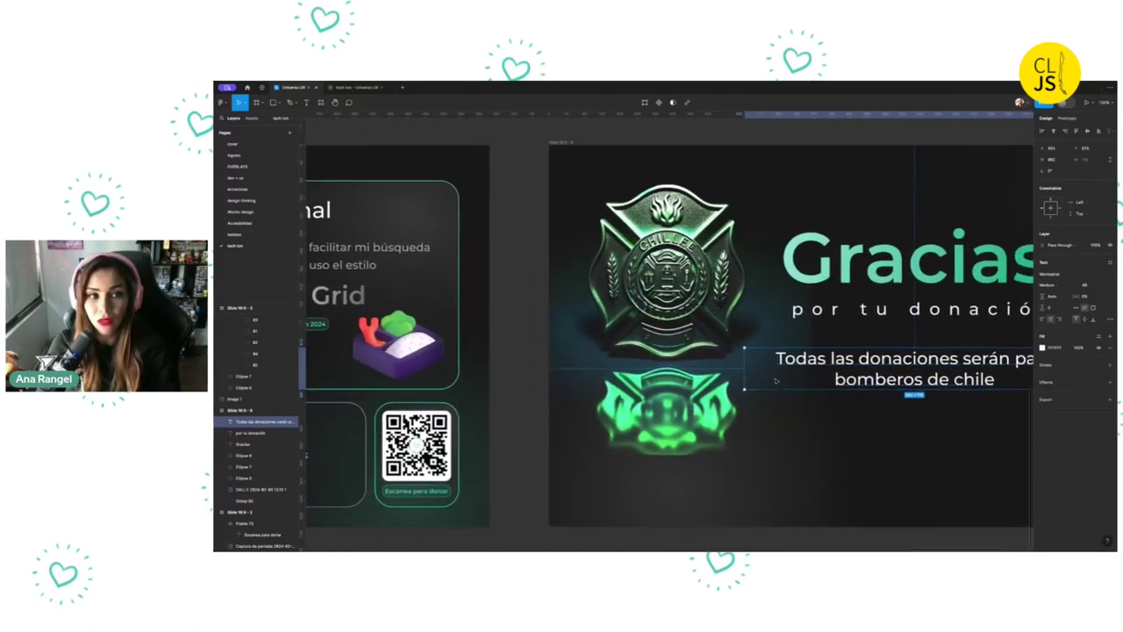
pyautogui.scroll(3, 684, 254)
pyautogui.click(633, 253)
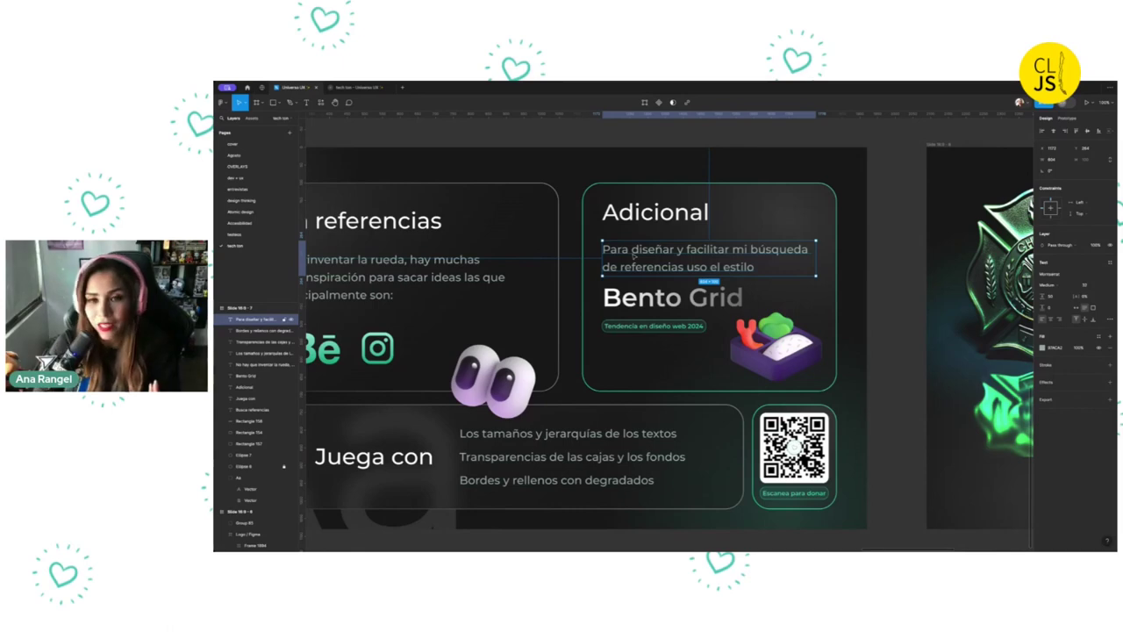
pyautogui.hscroll(3, 894, 294)
pyautogui.hscroll(3, 893, 294)
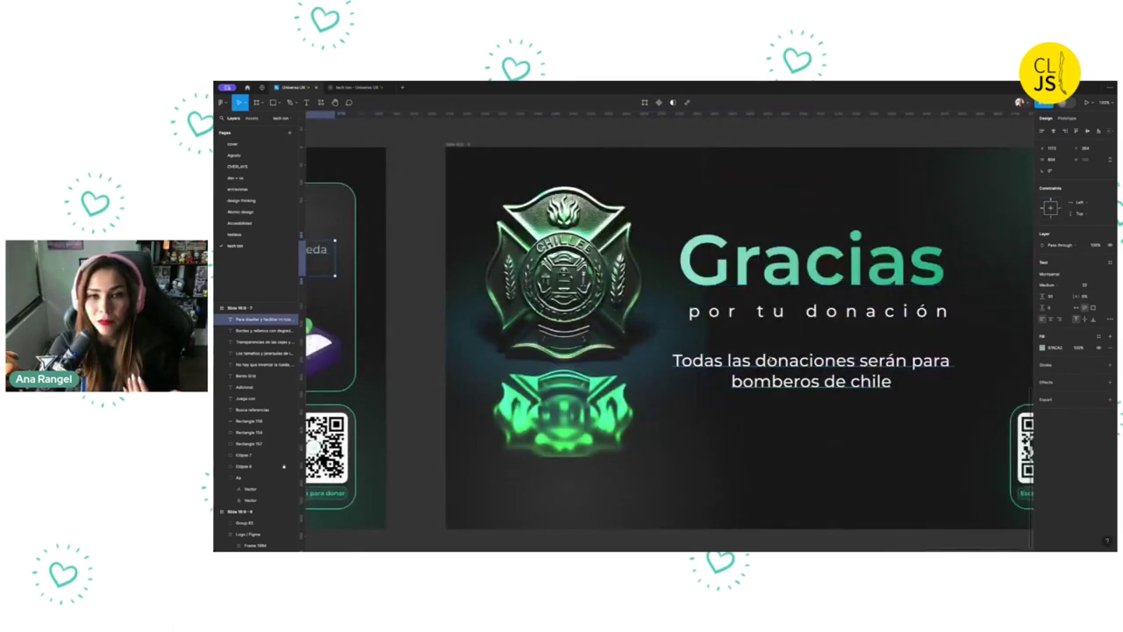
pyautogui.hscroll(-3, 770, 358)
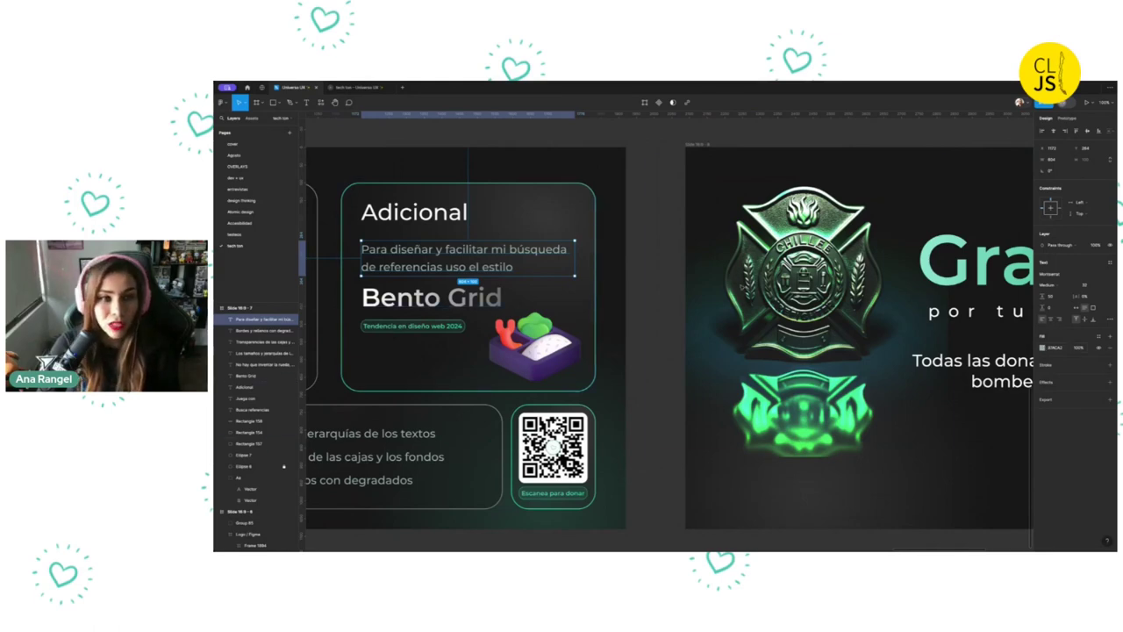
pyautogui.click(965, 362)
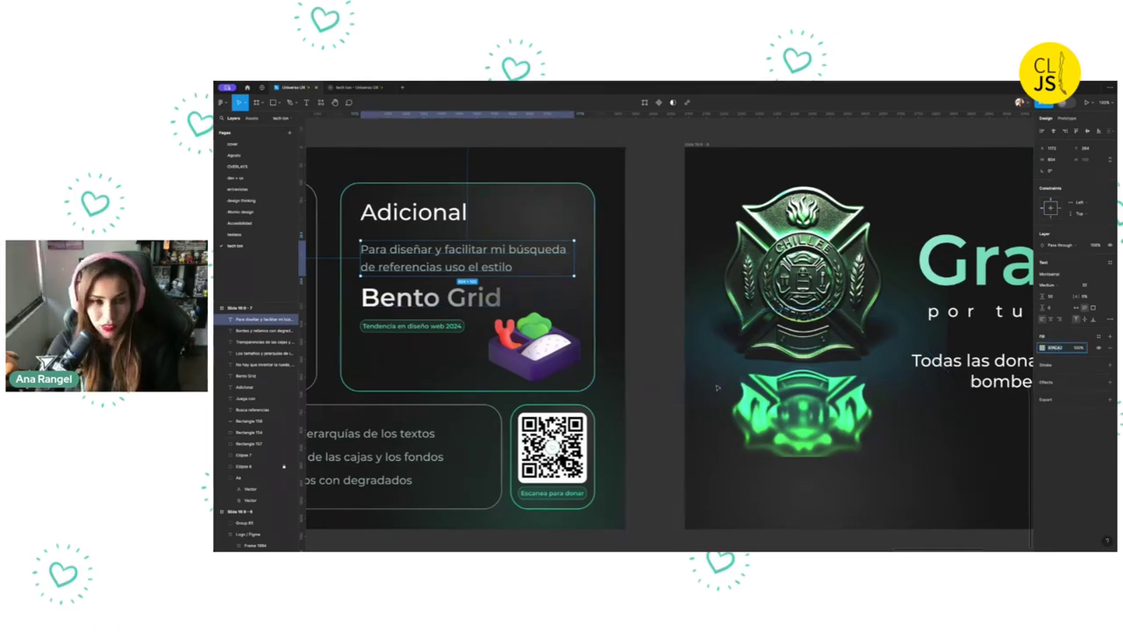
pyautogui.hscroll(4, 1027, 326)
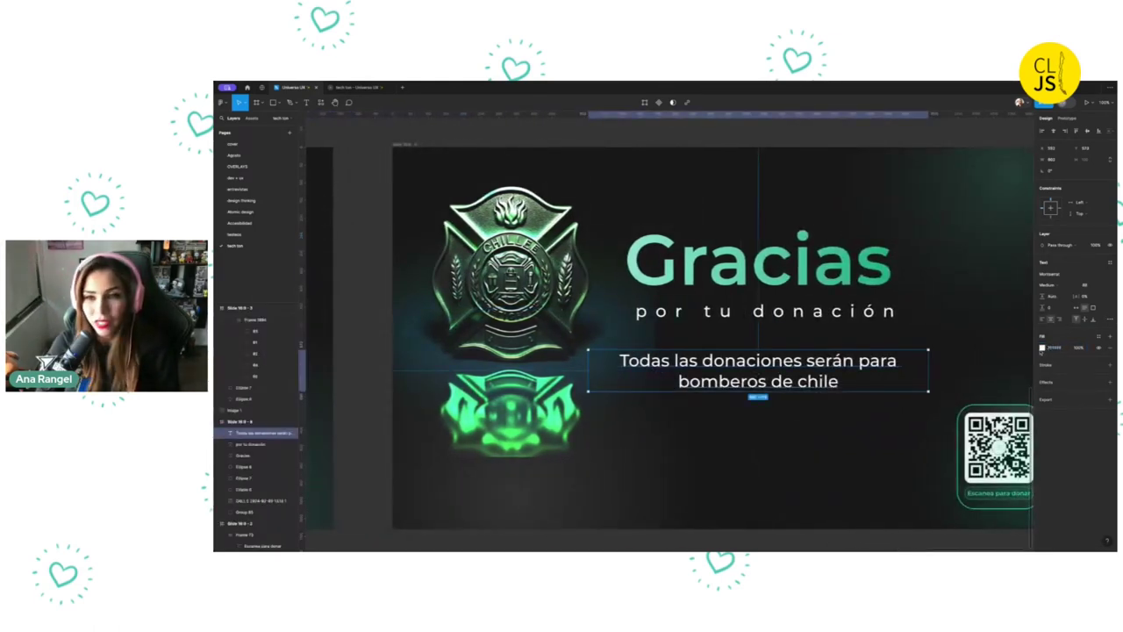
# Change the donations sentence's fill to a softer grey
pyautogui.click(1042, 347)
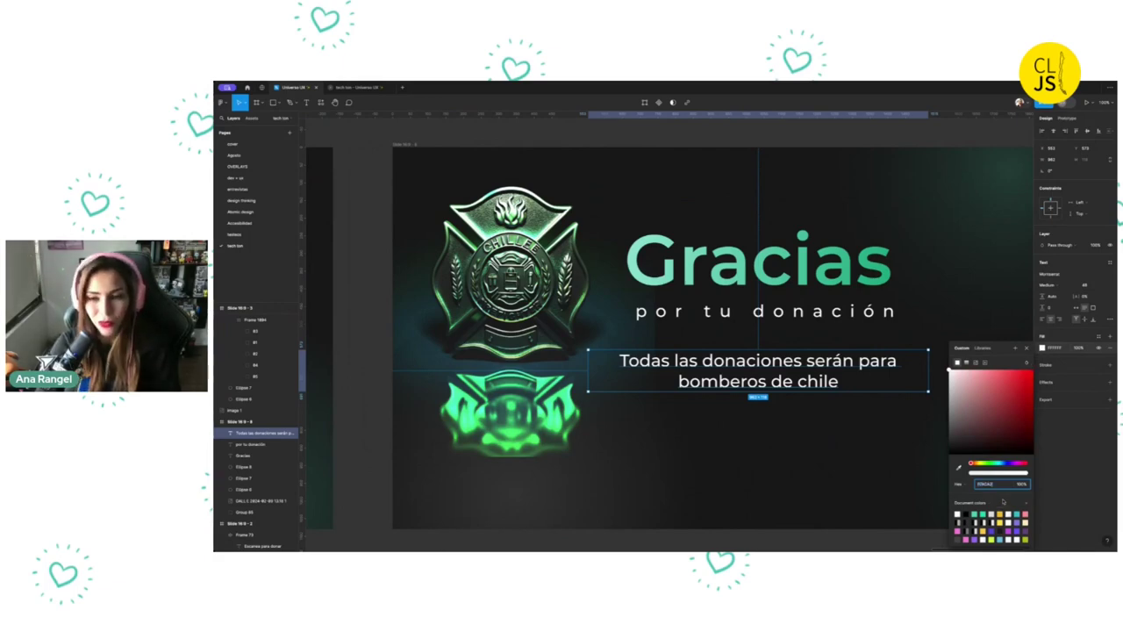
pyautogui.press('Return')
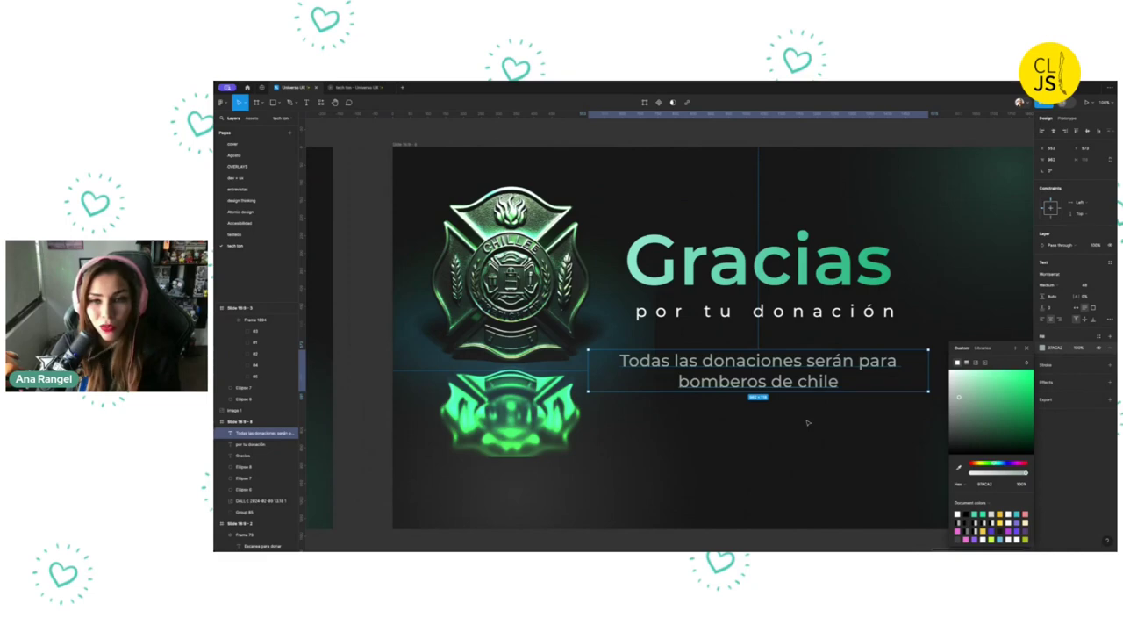
pyautogui.click(807, 422)
pyautogui.click(798, 369)
pyautogui.hscroll(3, 800, 367)
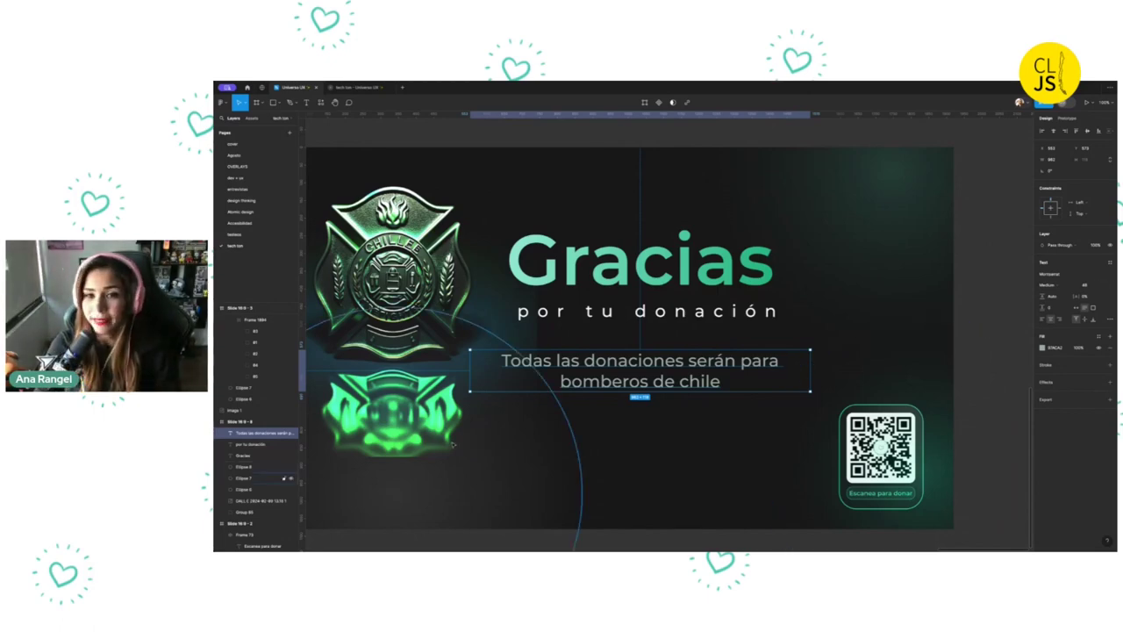
pyautogui.moveTo(810, 370); pyautogui.dragTo(752, 372)
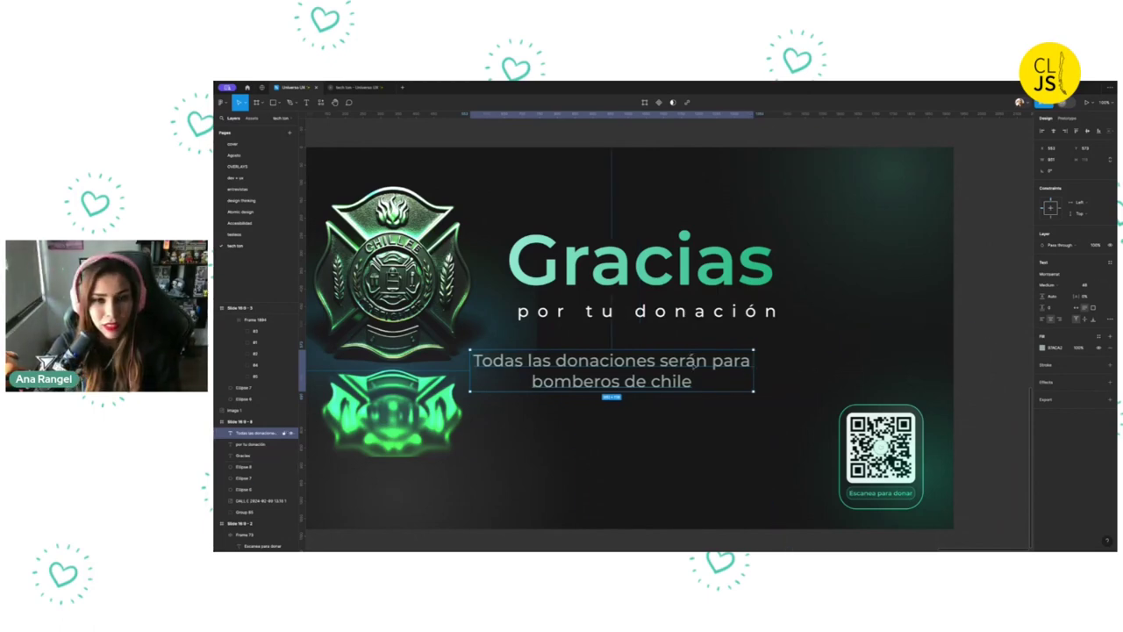
pyautogui.hotkey('ctrl', 'z')
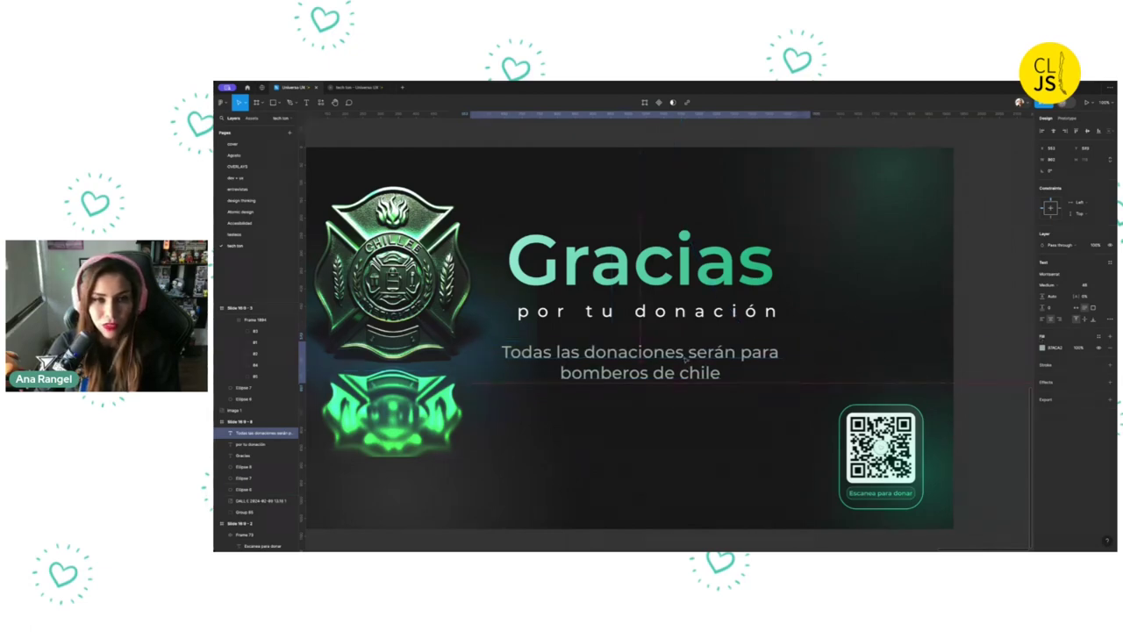
# Shift all three text lines together slightly left and down
pyautogui.click(840, 302)
pyautogui.scroll(2, 841, 302)
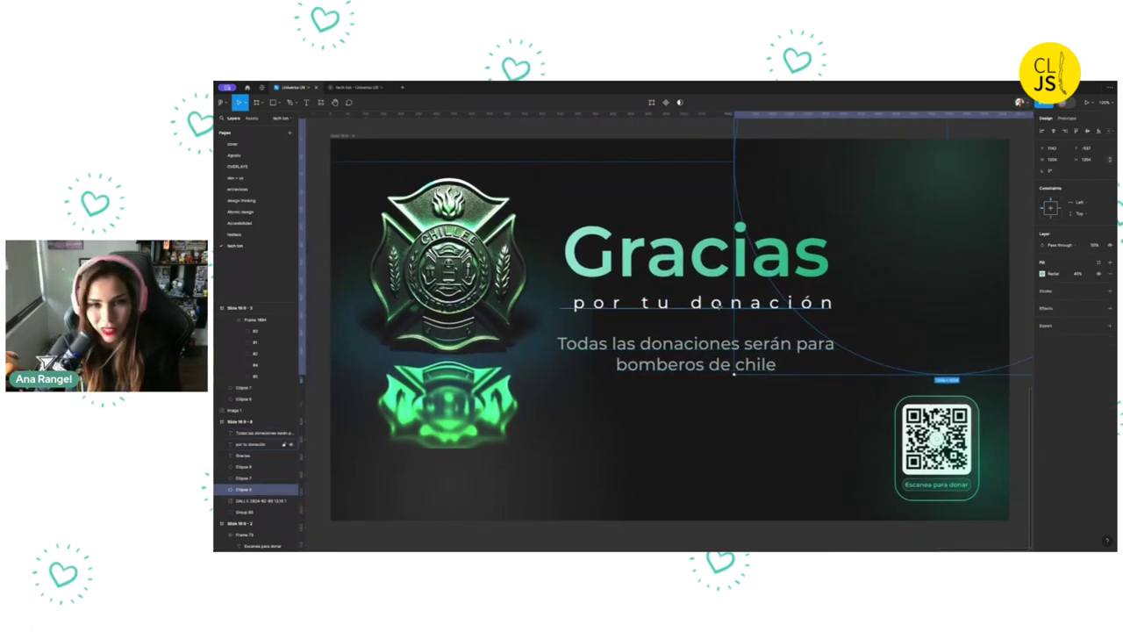
pyautogui.keyDown('shift'); pyautogui.click(712, 307); pyautogui.keyUp('shift')
pyautogui.moveTo(766, 451); pyautogui.dragTo(719, 211)
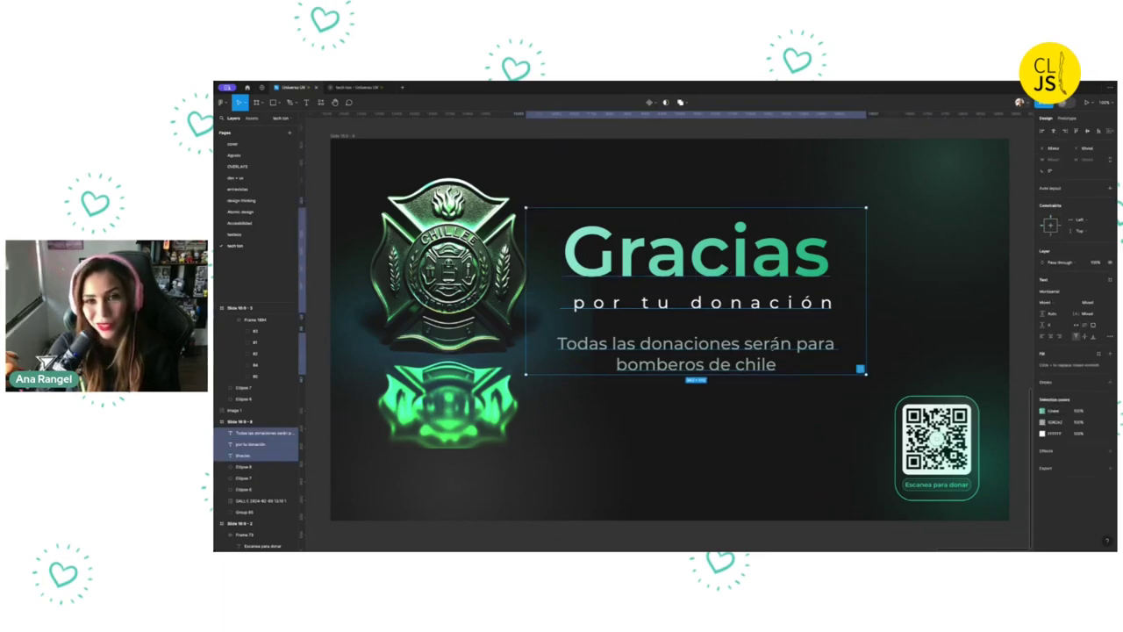
pyautogui.moveTo(744, 309); pyautogui.dragTo(726, 347)
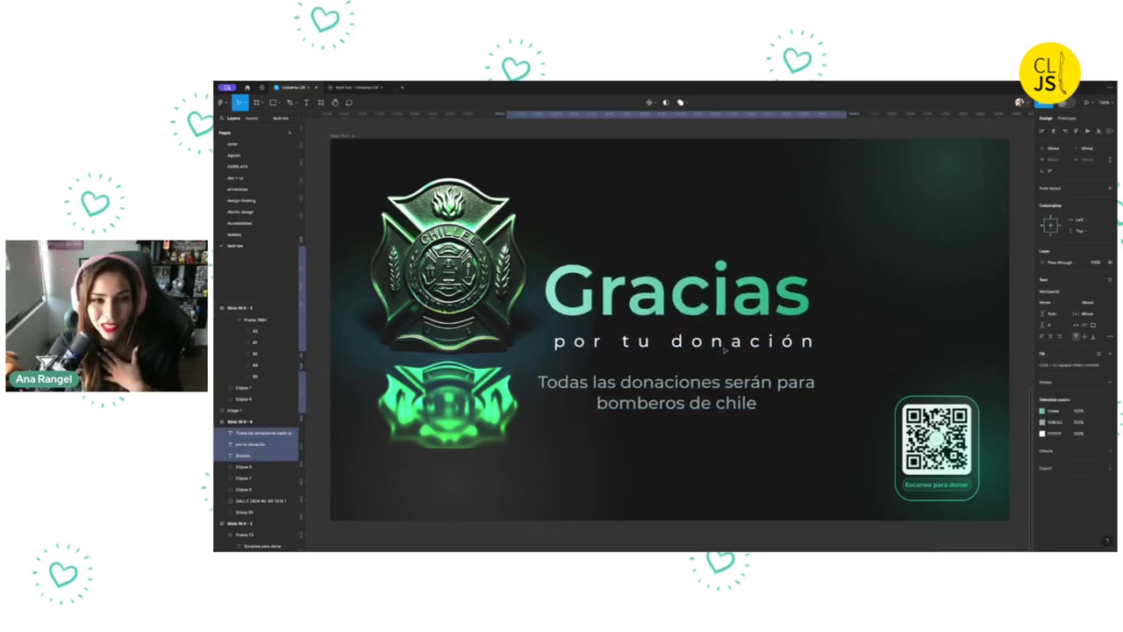
pyautogui.press('Escape')
pyautogui.hscroll(-2, 621, 211)
pyautogui.hscroll(-8, 527, 289)
pyautogui.hscroll(-1, 438, 351)
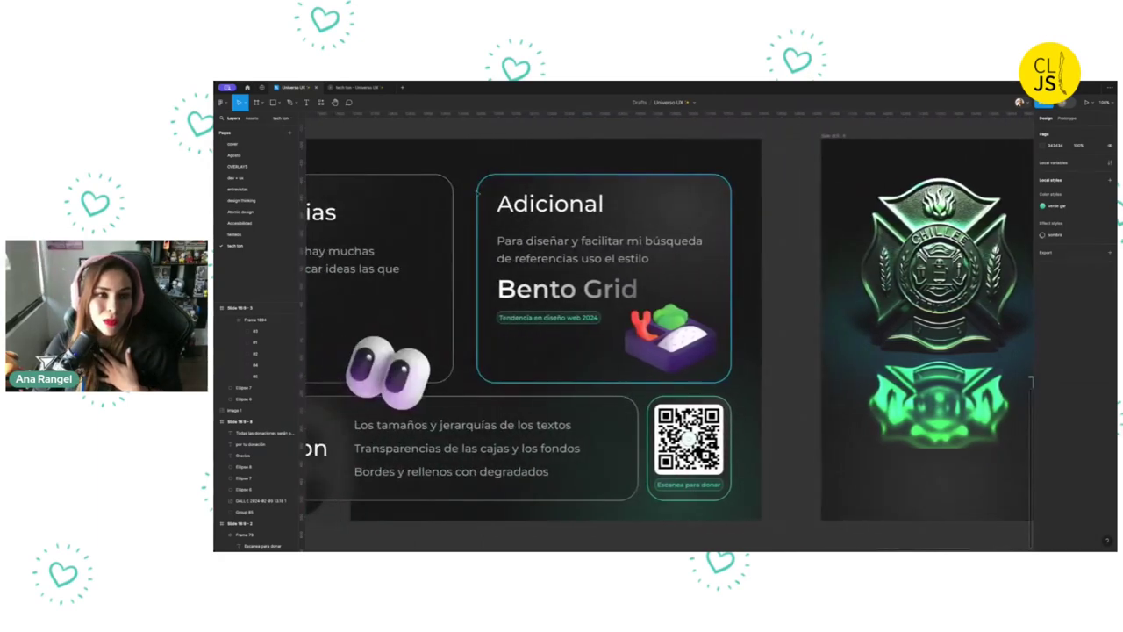
# Bring the Gracias slide back into view and pick the shape tool
pyautogui.hscroll(-1, 400, 375)
pyautogui.hscroll(-3, 400, 375)
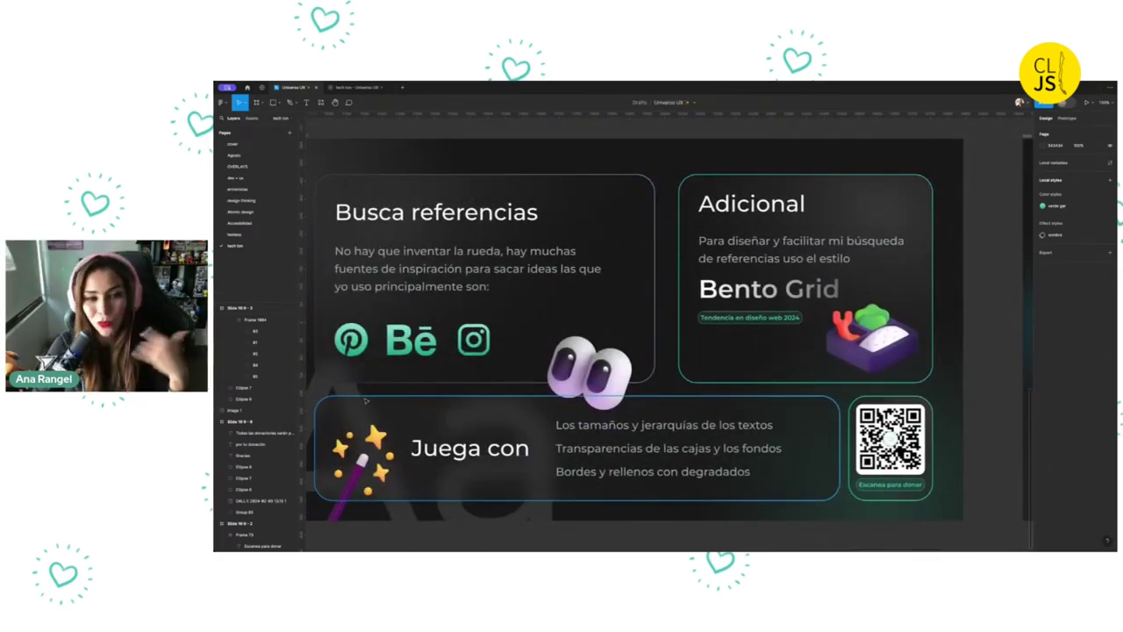
pyautogui.hscroll(5, 366, 400)
pyautogui.hscroll(6, 526, 439)
pyautogui.hscroll(3, 735, 471)
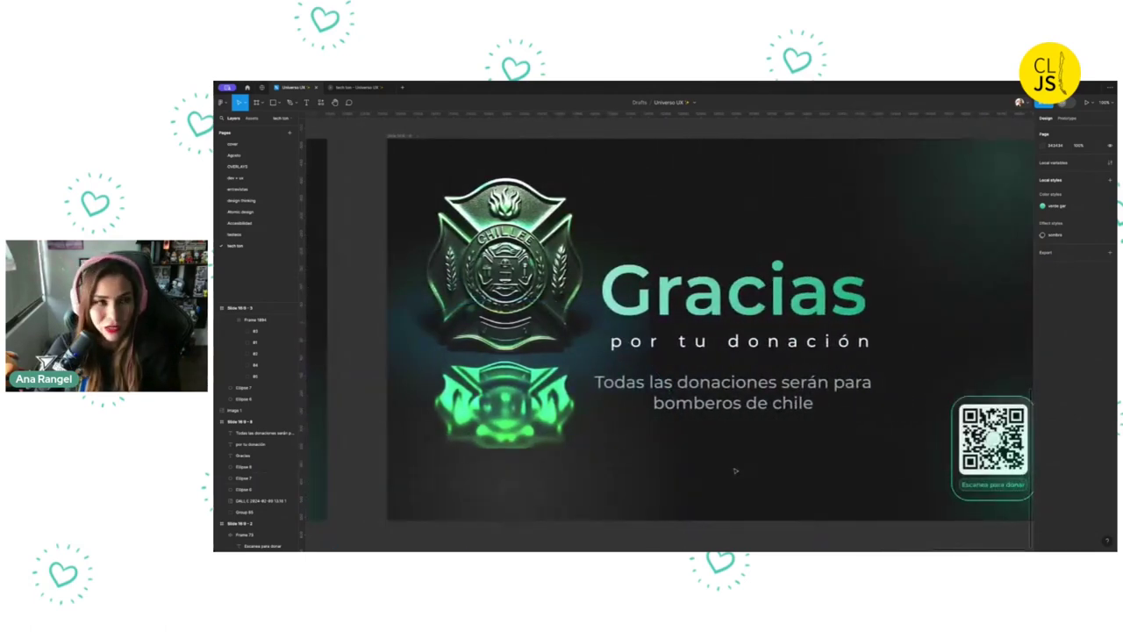
pyautogui.click(272, 103)
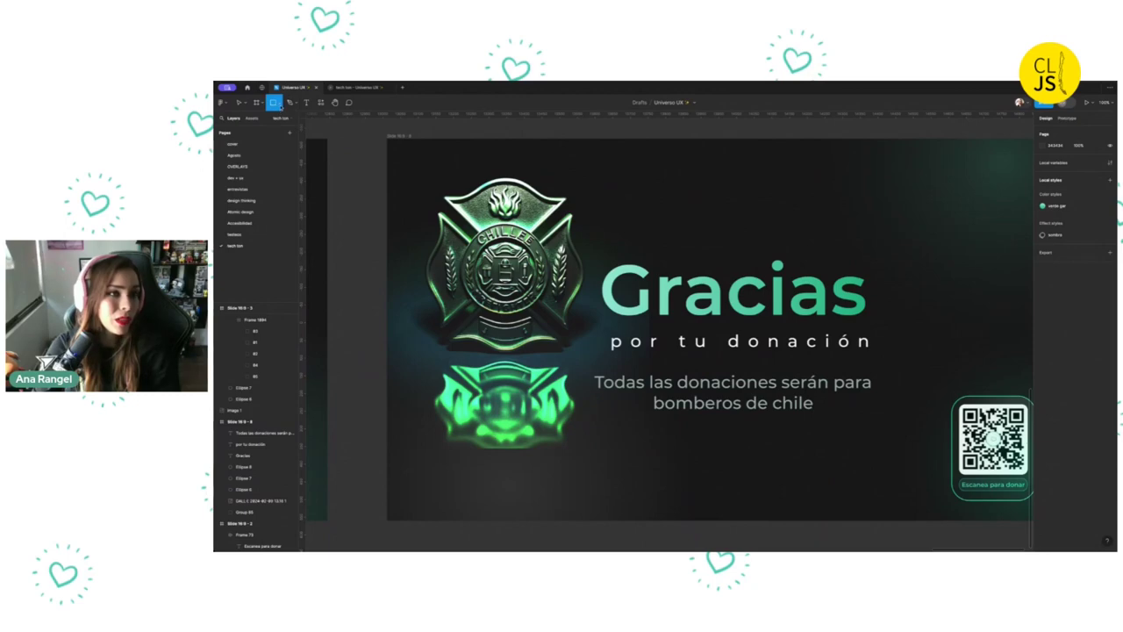
# Draw a large rectangle over the text block and bring the three text layers in front
pyautogui.click(279, 103)
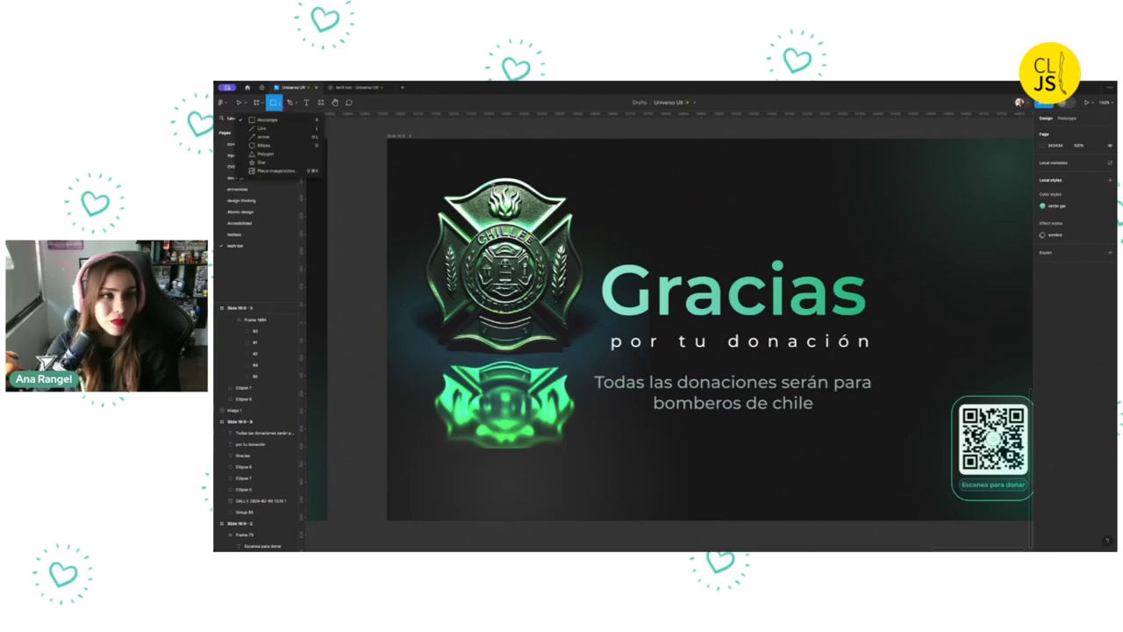
pyautogui.click(265, 119)
pyautogui.moveTo(547, 234); pyautogui.dragTo(923, 448)
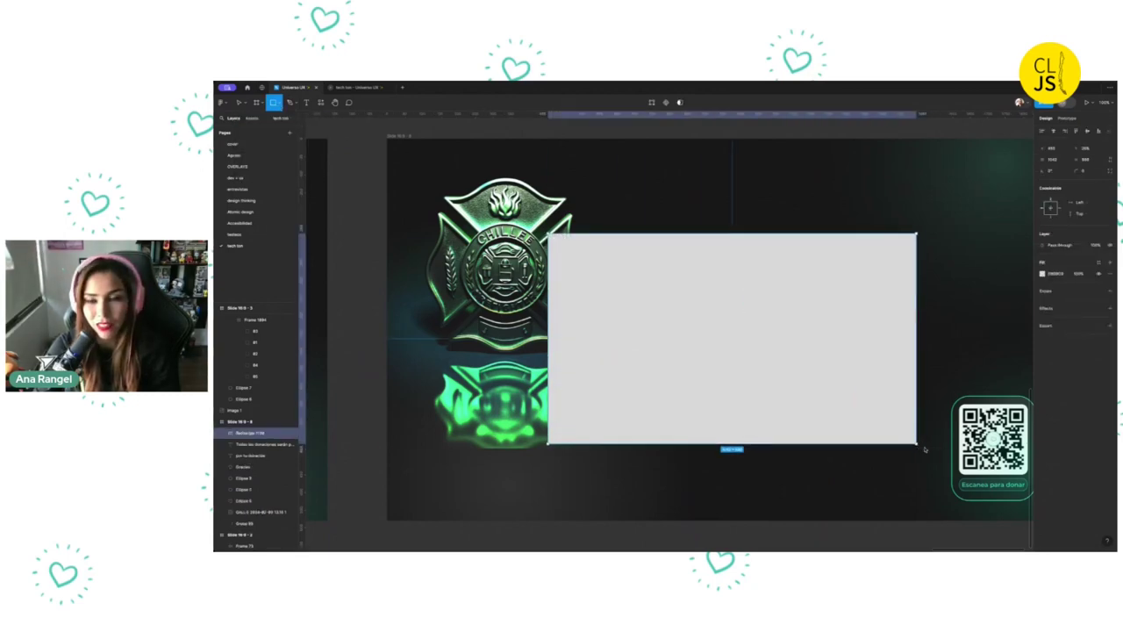
pyautogui.moveTo(813, 315); pyautogui.dragTo(806, 462)
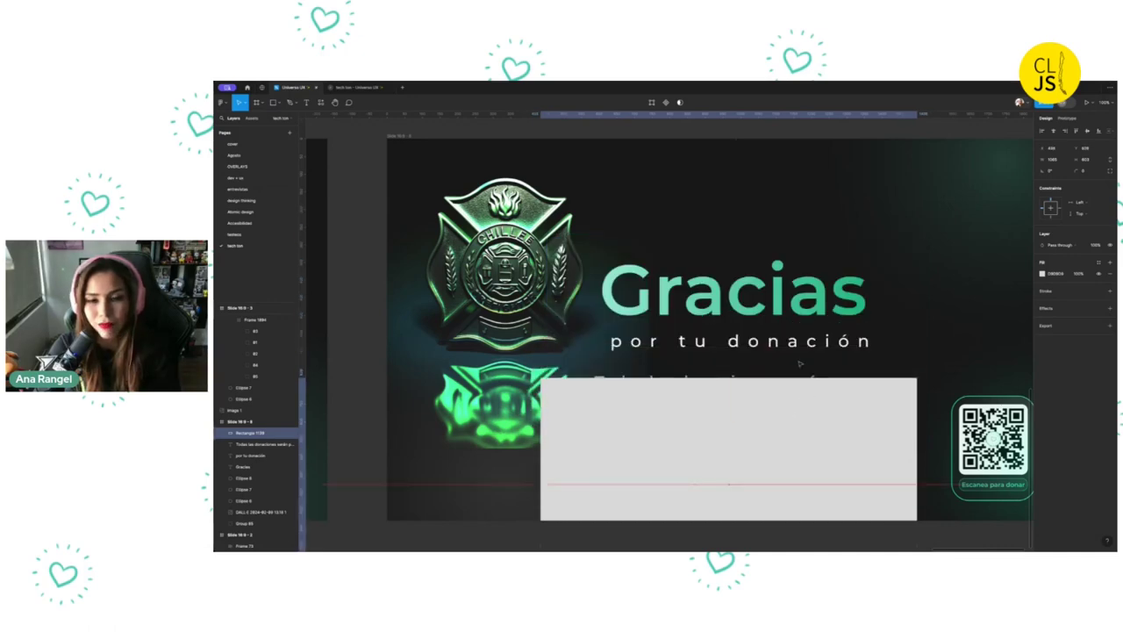
pyautogui.click(798, 344)
pyautogui.keyDown('shift'); pyautogui.click(808, 379); pyautogui.keyUp('shift')
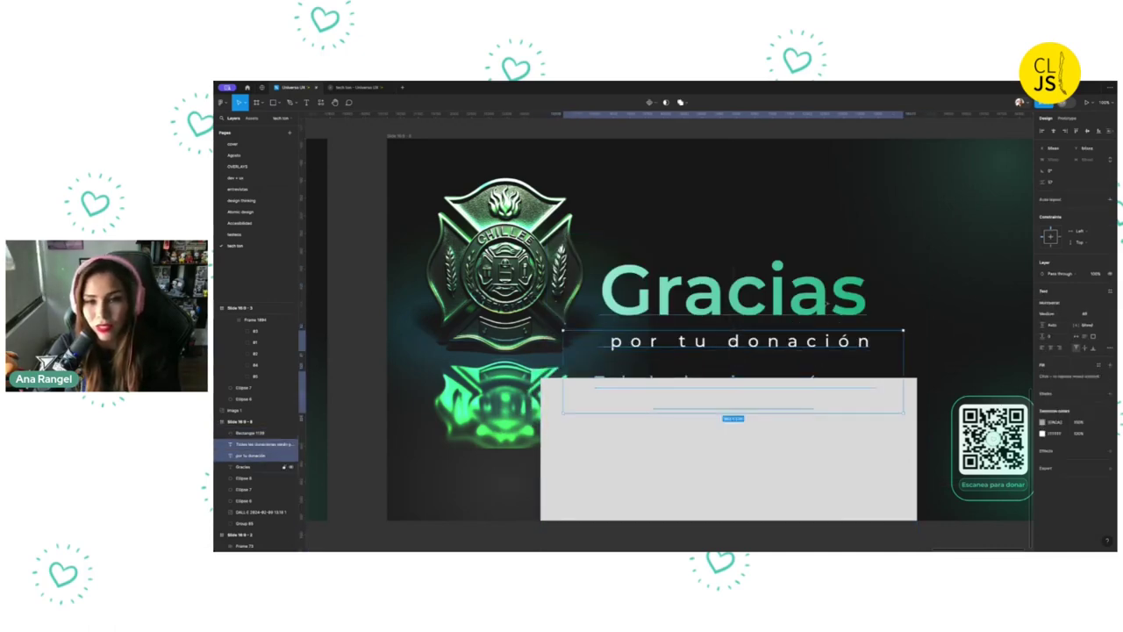
pyautogui.keyDown('shift'); pyautogui.click(829, 298); pyautogui.keyUp('shift')
pyautogui.rightClick(828, 299)
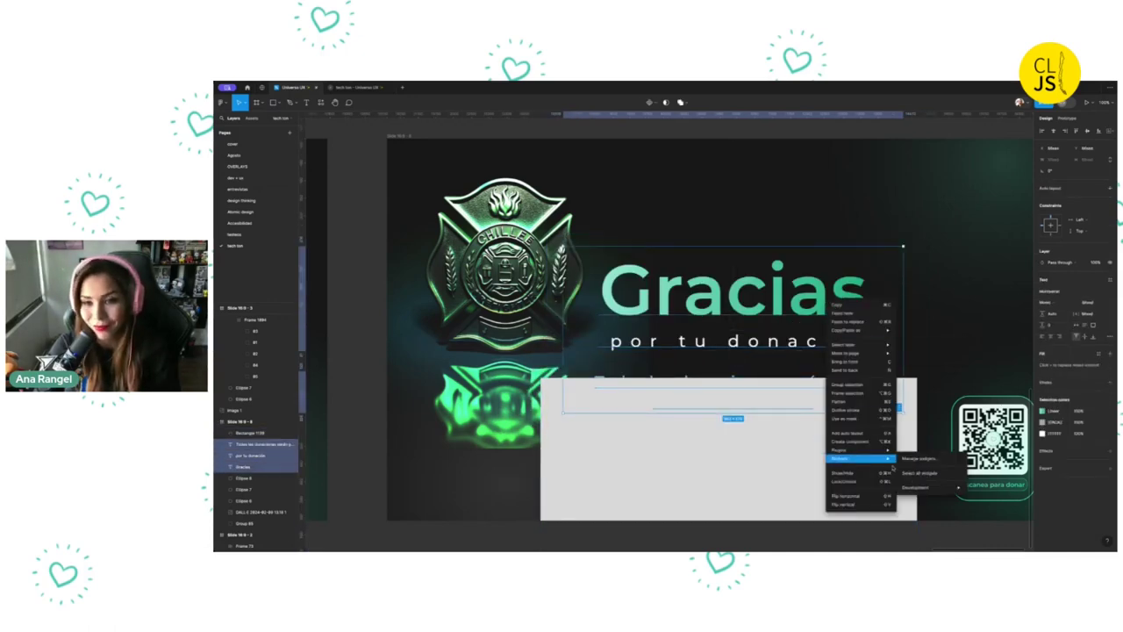
pyautogui.click(856, 361)
# Move the rectangle up behind 'Gracias' and round its corners
pyautogui.click(850, 466)
pyautogui.moveTo(849, 467); pyautogui.dragTo(861, 318)
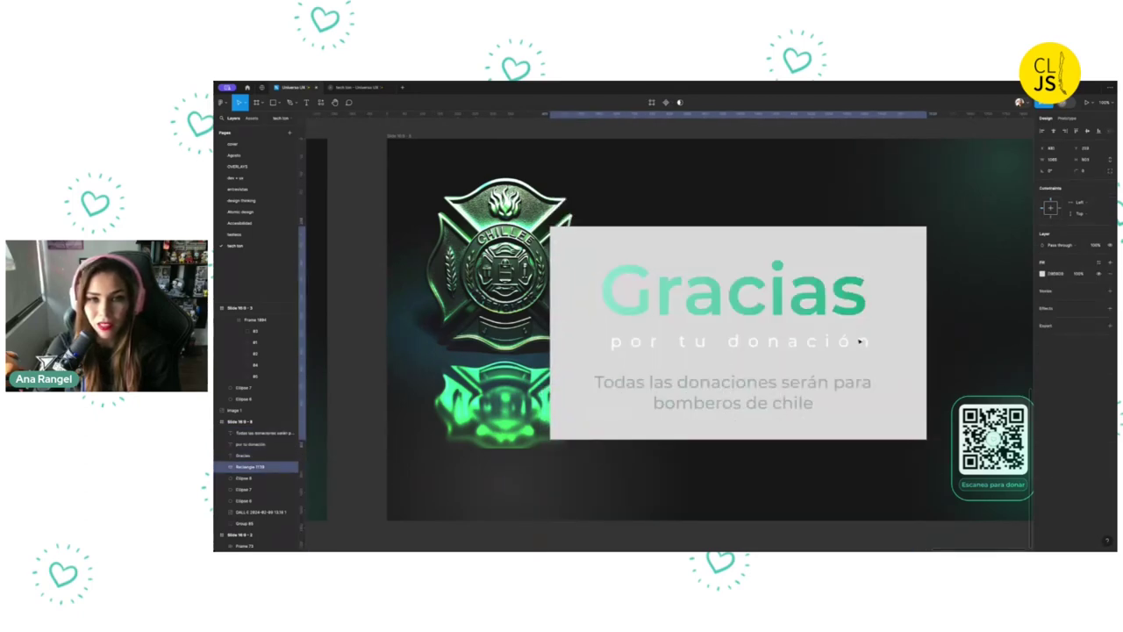
pyautogui.hscroll(3, 689, 308)
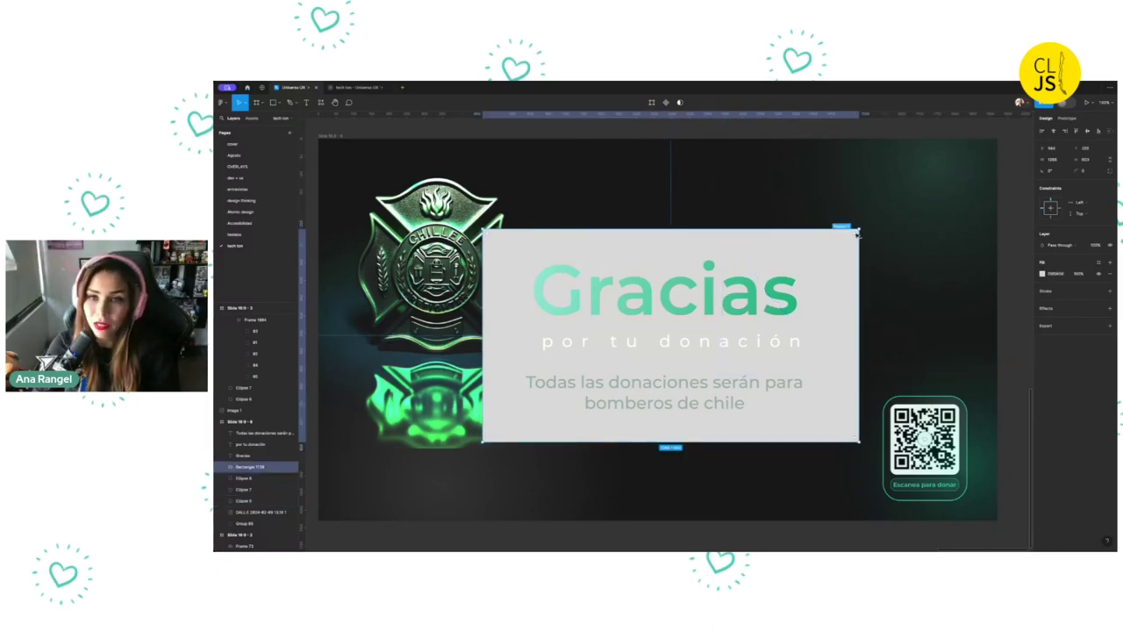
pyautogui.moveTo(857, 232); pyautogui.dragTo(836, 249)
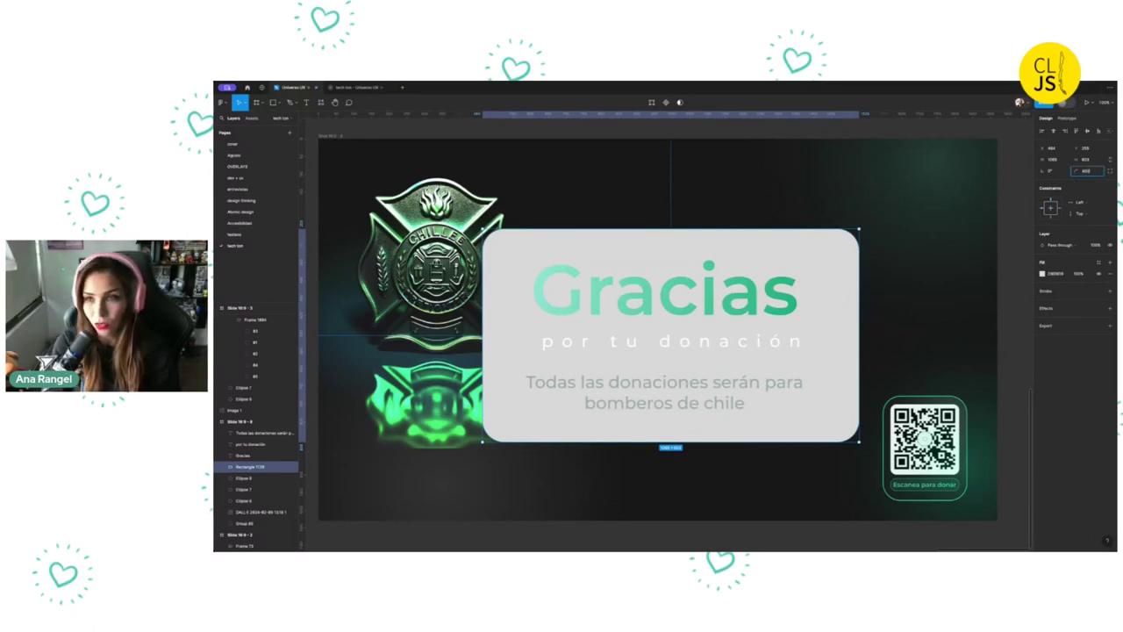
# Set the card's corner radius to 400, then reduce it to 76
pyautogui.press('Return')
pyautogui.click(1088, 171)
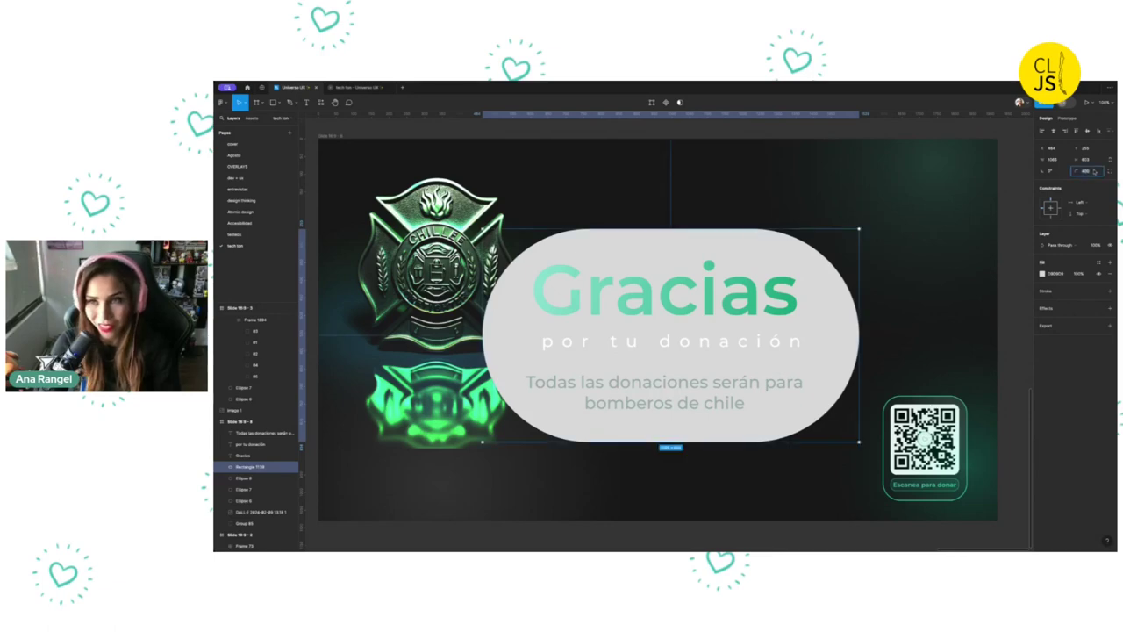
pyautogui.write('5')
pyautogui.press('Return')
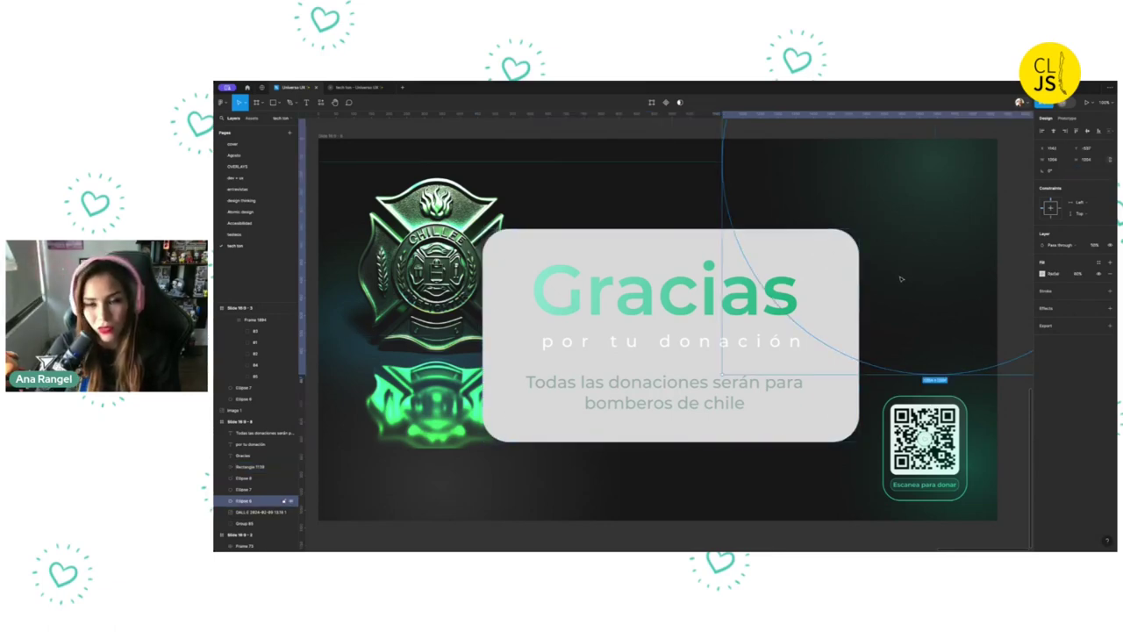
pyautogui.press('Escape')
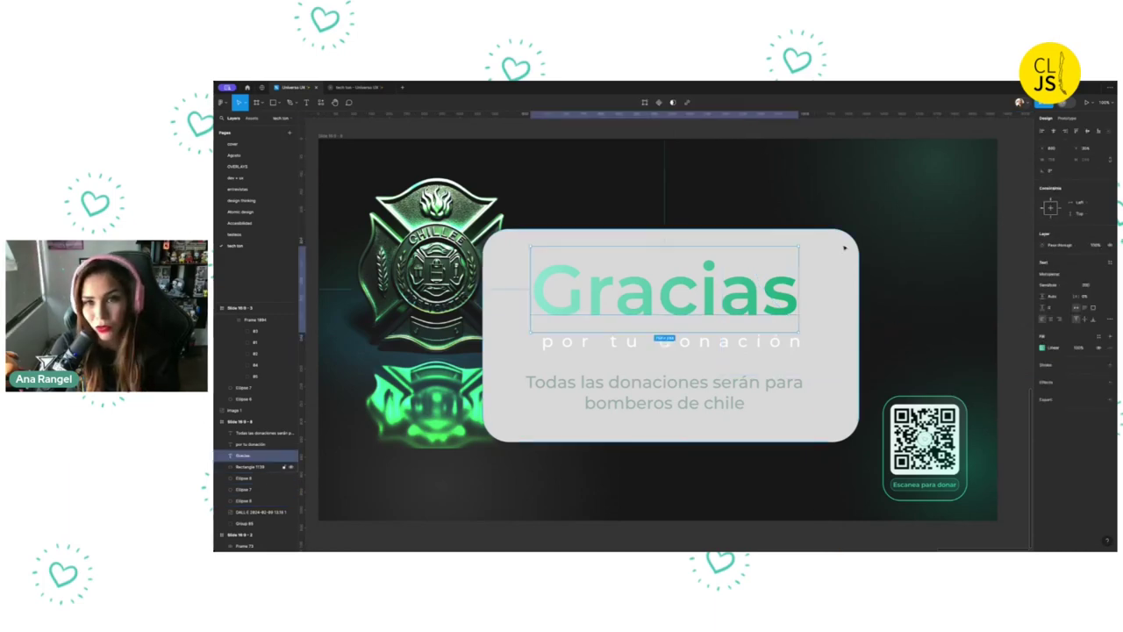
# Set the card's fill opacity to 10%
pyautogui.click(836, 254)
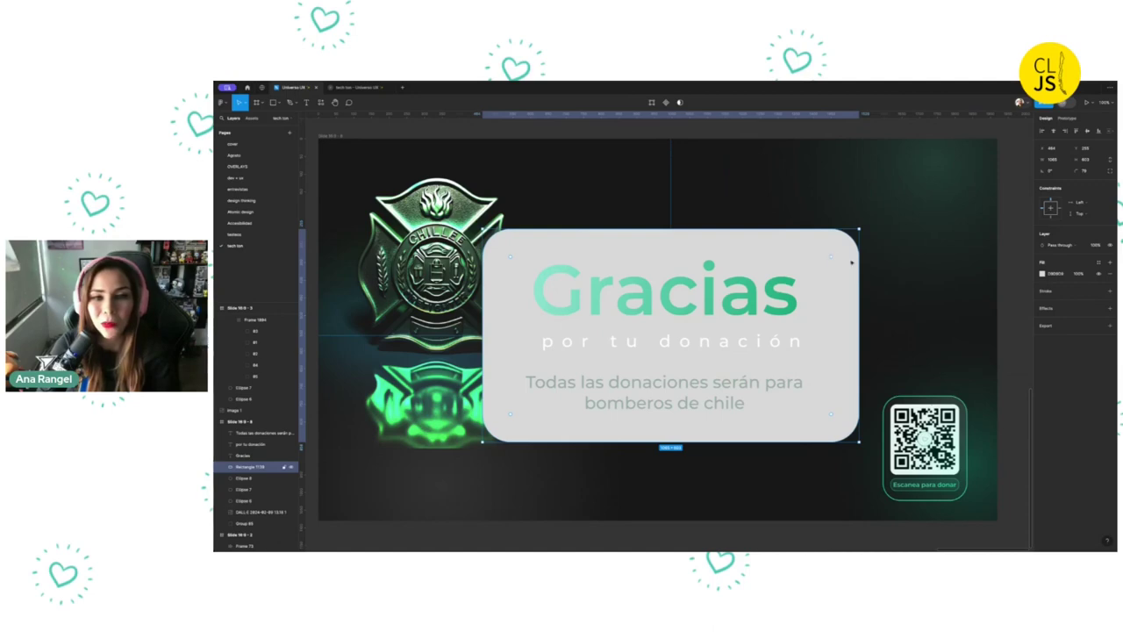
pyautogui.hscroll(-1, 356, 373)
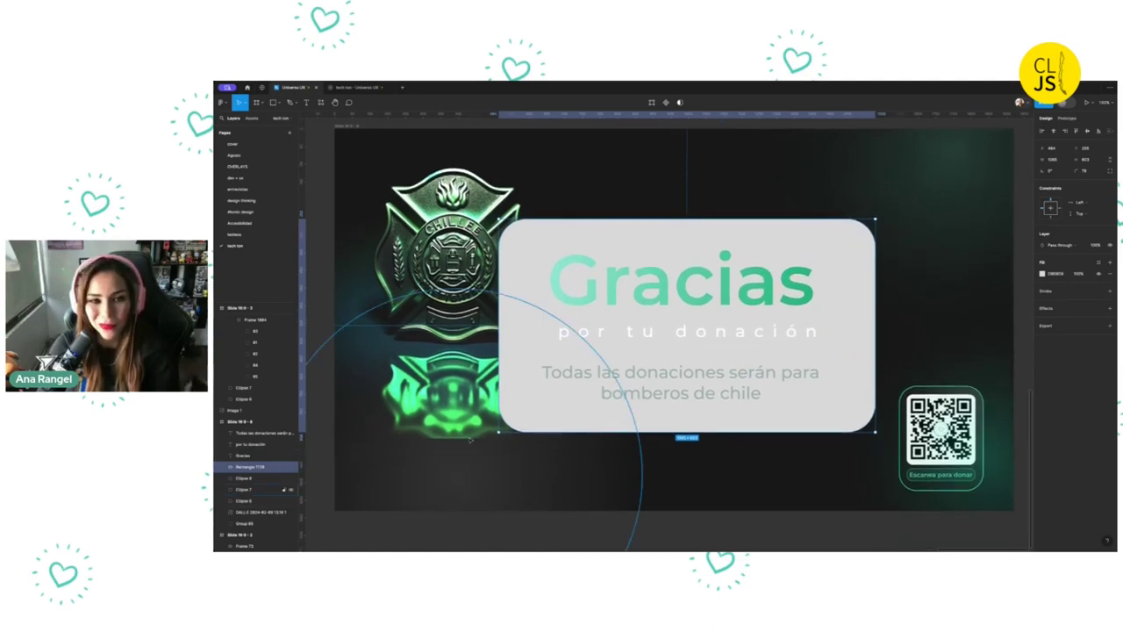
pyautogui.scroll(1, 855, 298)
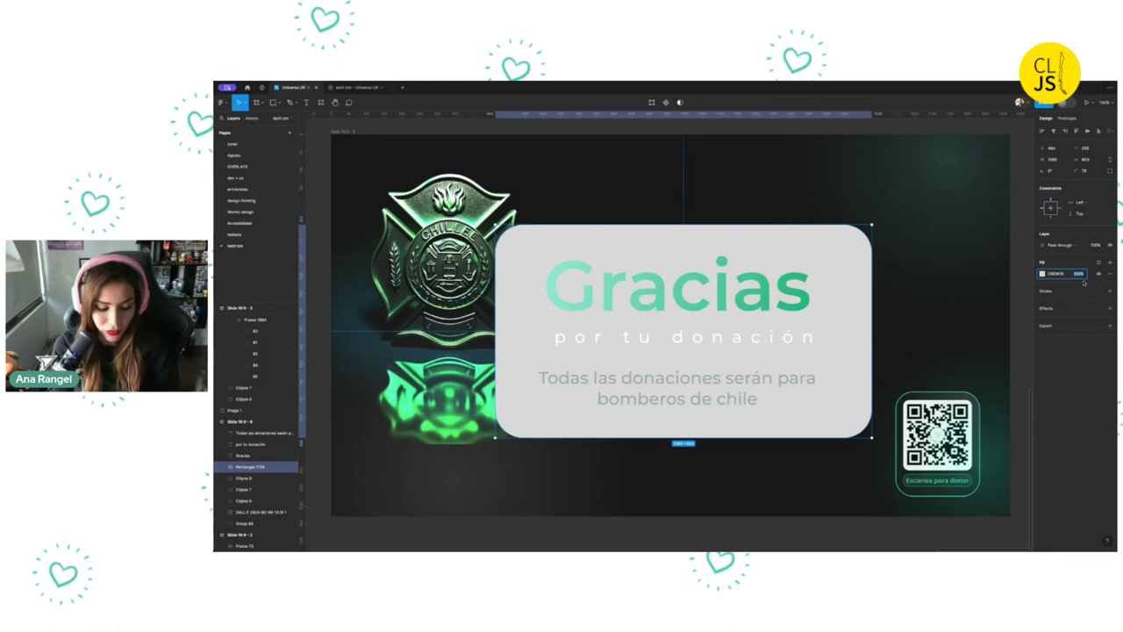
pyautogui.click(1079, 273)
pyautogui.write('15')
pyautogui.write('50')
pyautogui.press('Return')
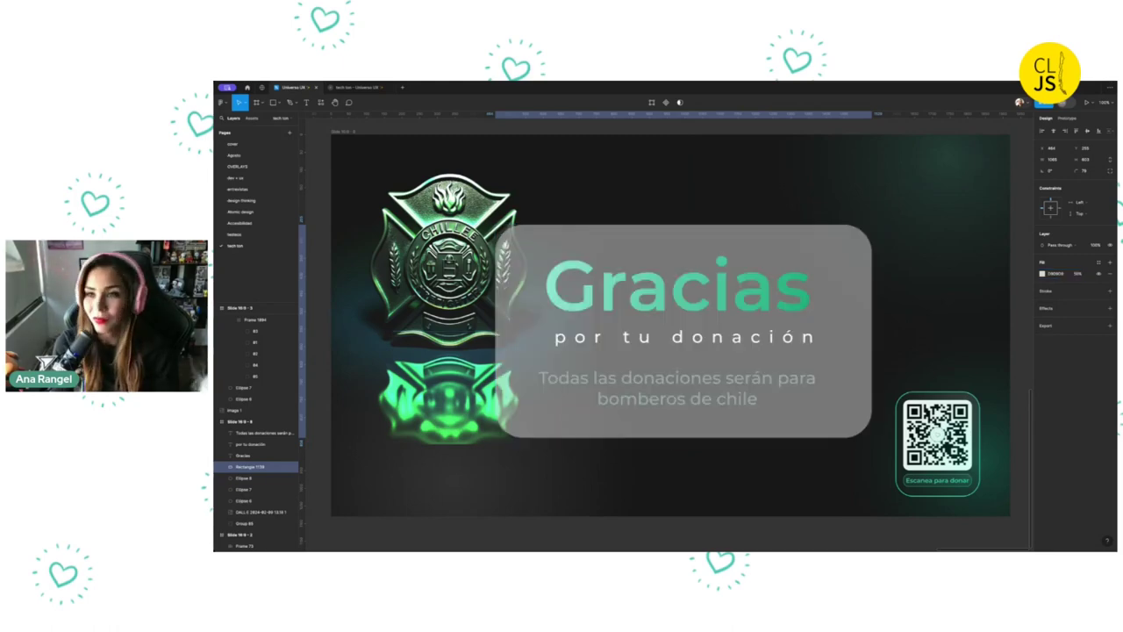
# Centre the firefighter badge image behind the card and add an effect to the card
pyautogui.hscroll(-5, 779, 319)
pyautogui.scroll(-2, 779, 319)
pyautogui.hscroll(1, 779, 318)
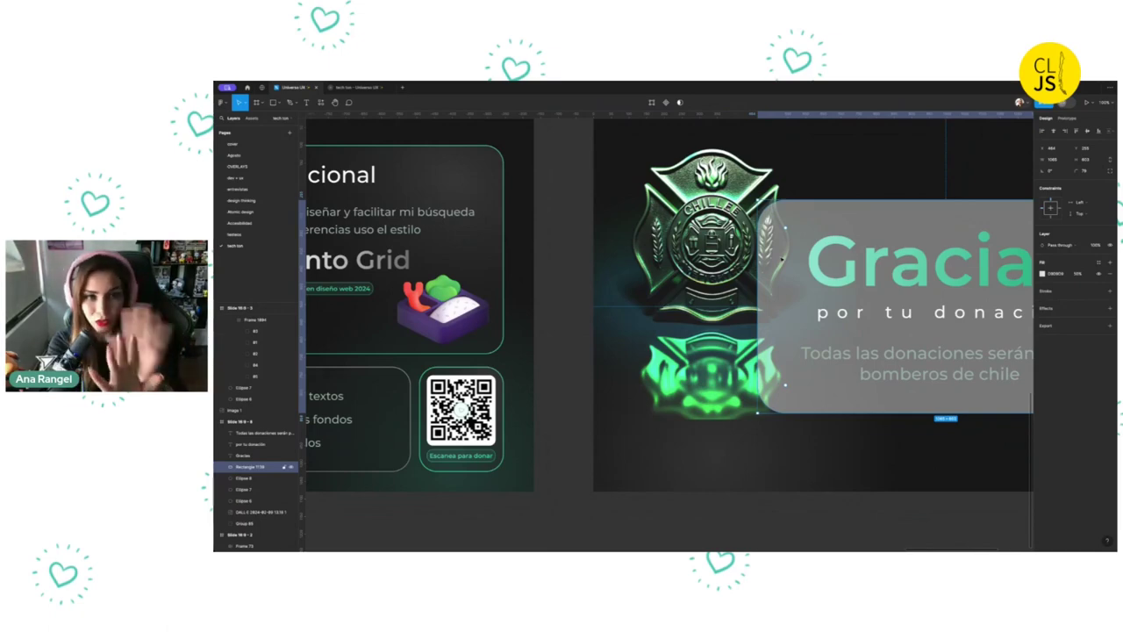
pyautogui.hscroll(1, 781, 259)
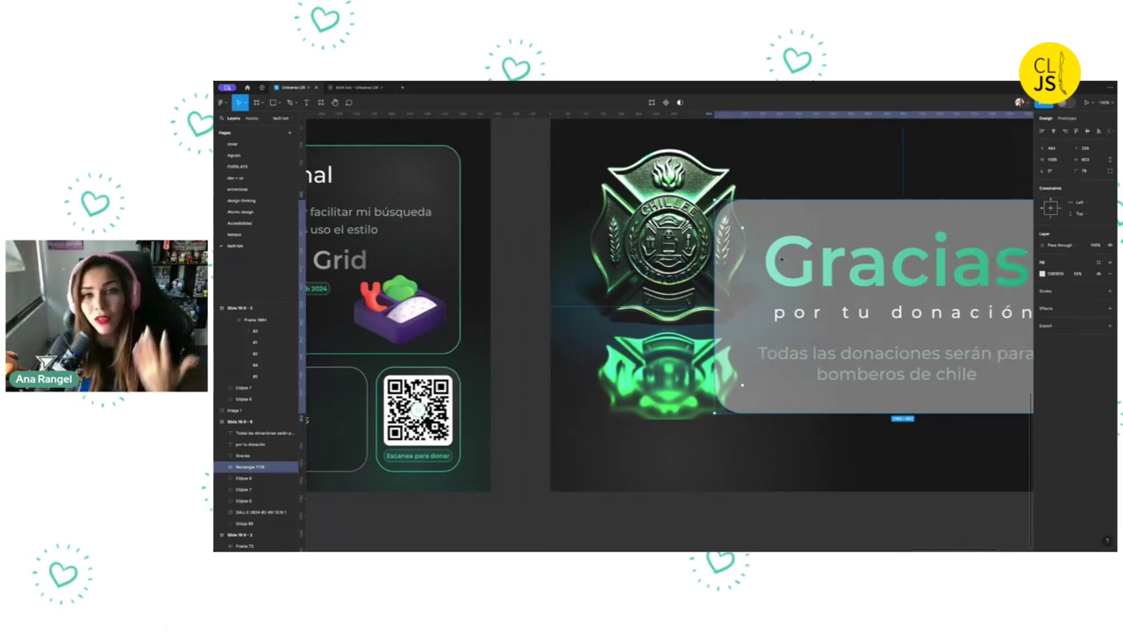
pyautogui.hscroll(1, 781, 259)
pyautogui.press('Escape')
pyautogui.hscroll(4, 802, 160)
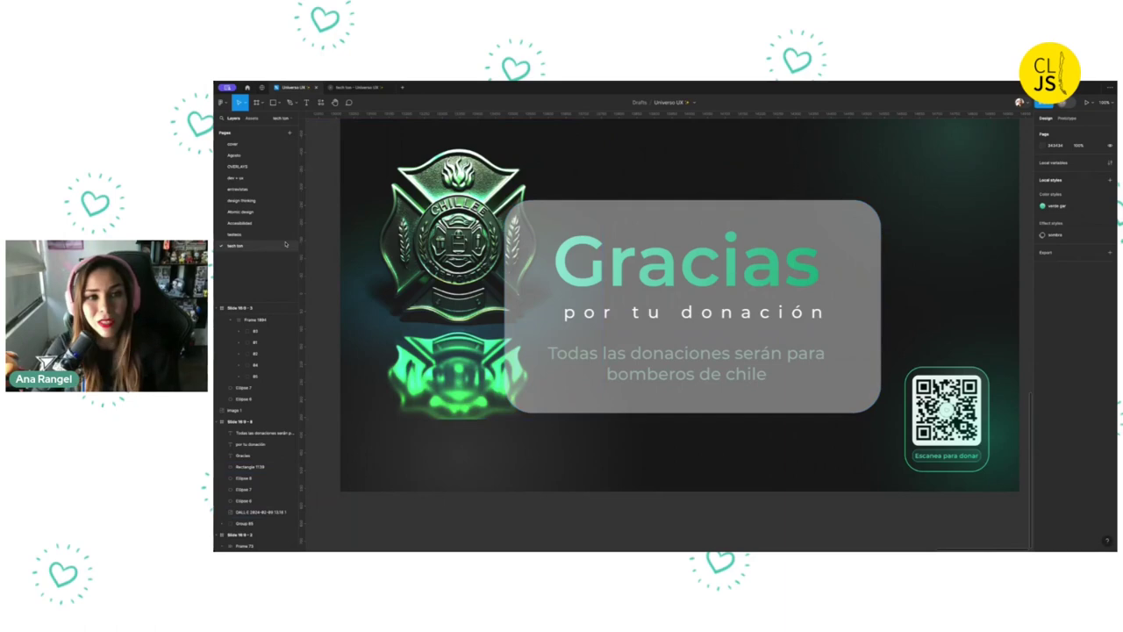
pyautogui.moveTo(528, 249); pyautogui.dragTo(752, 291)
pyautogui.click(686, 292)
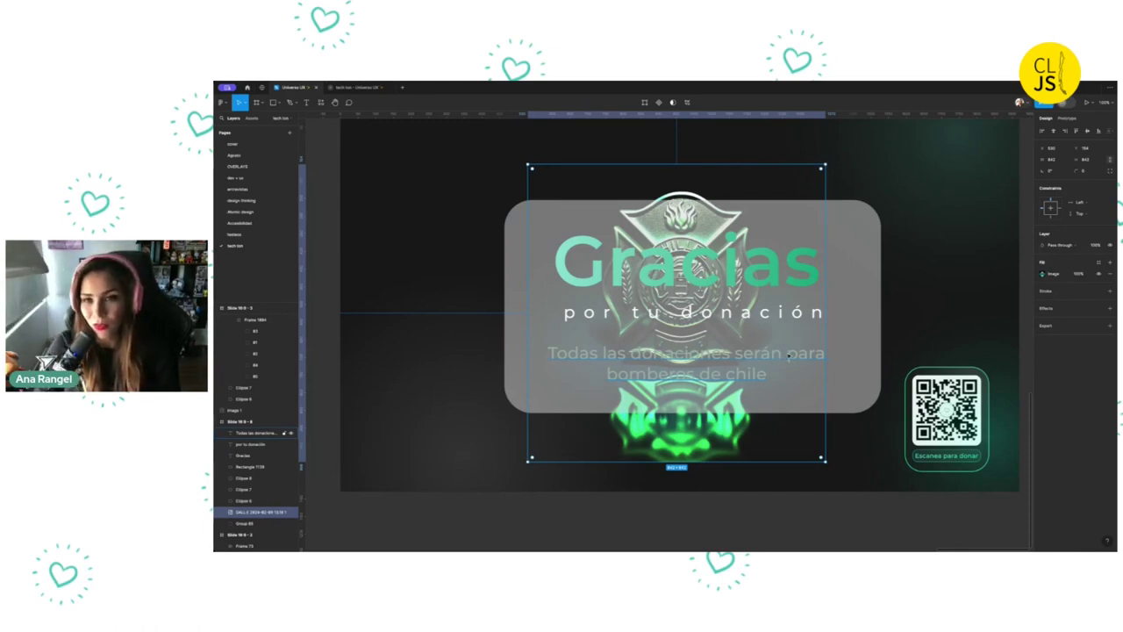
pyautogui.click(861, 283)
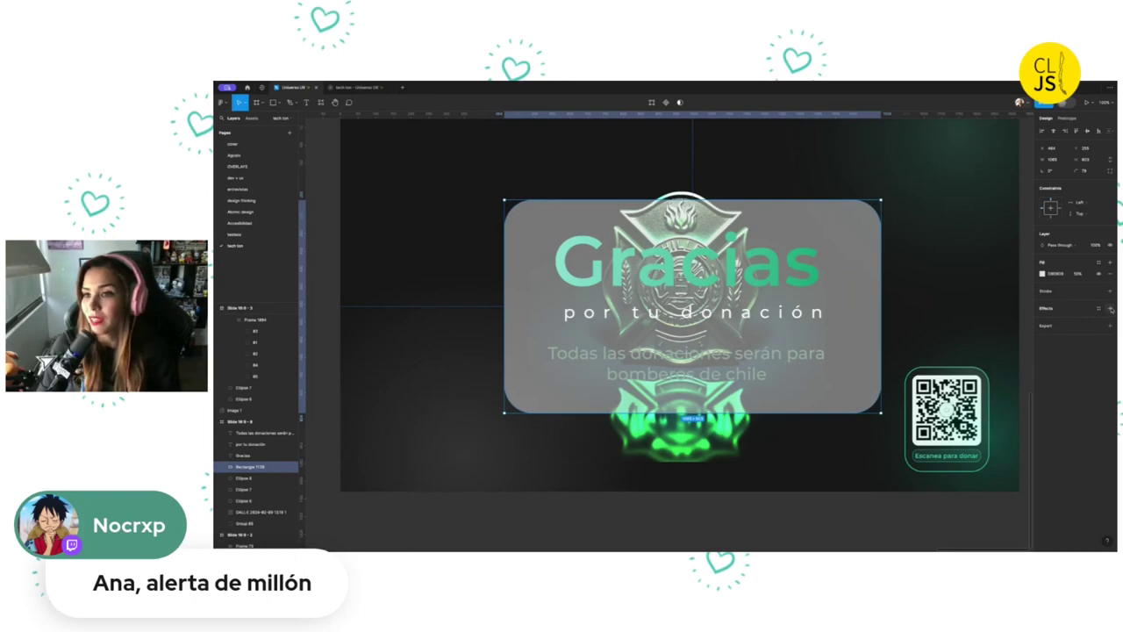
pyautogui.click(1109, 309)
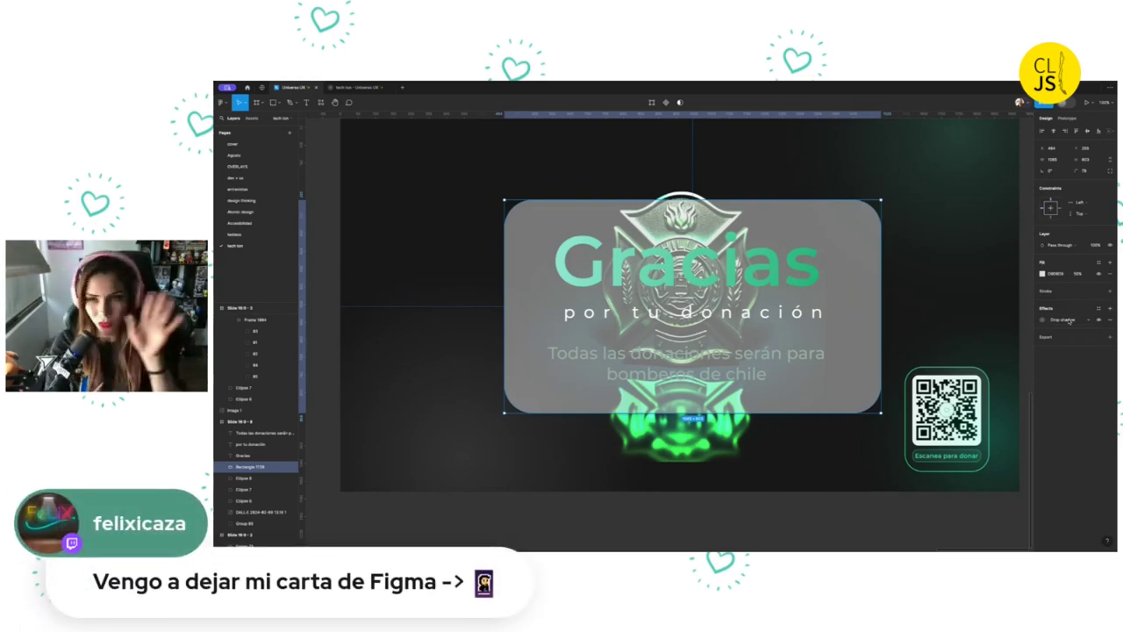
# Change the card's effect to Background blur with a blur of 30
pyautogui.click(1067, 320)
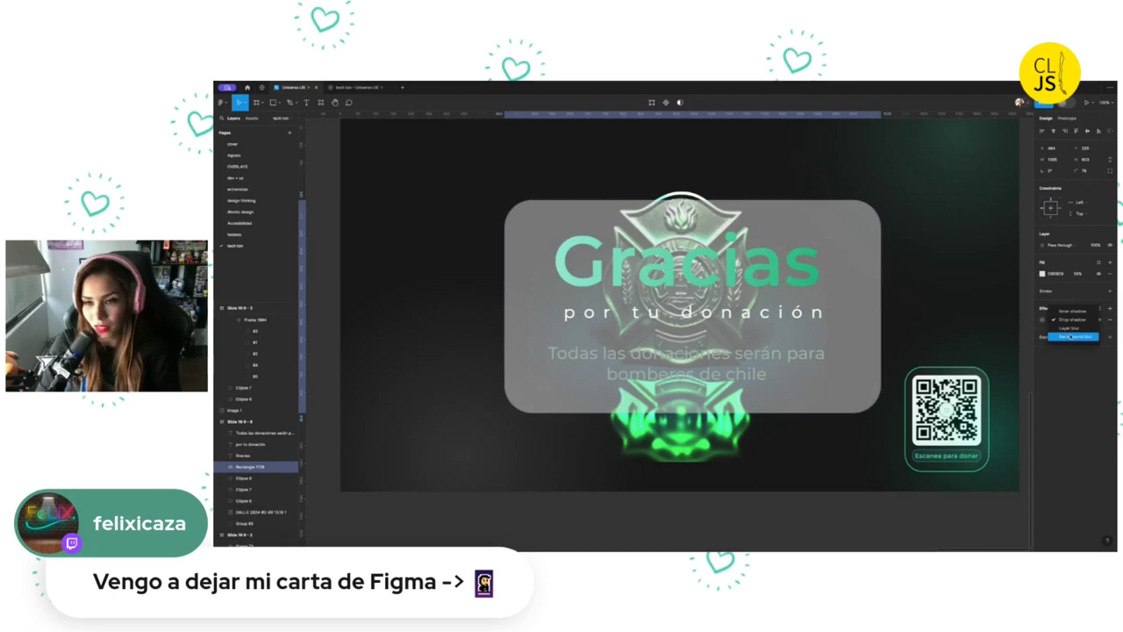
pyautogui.click(1070, 336)
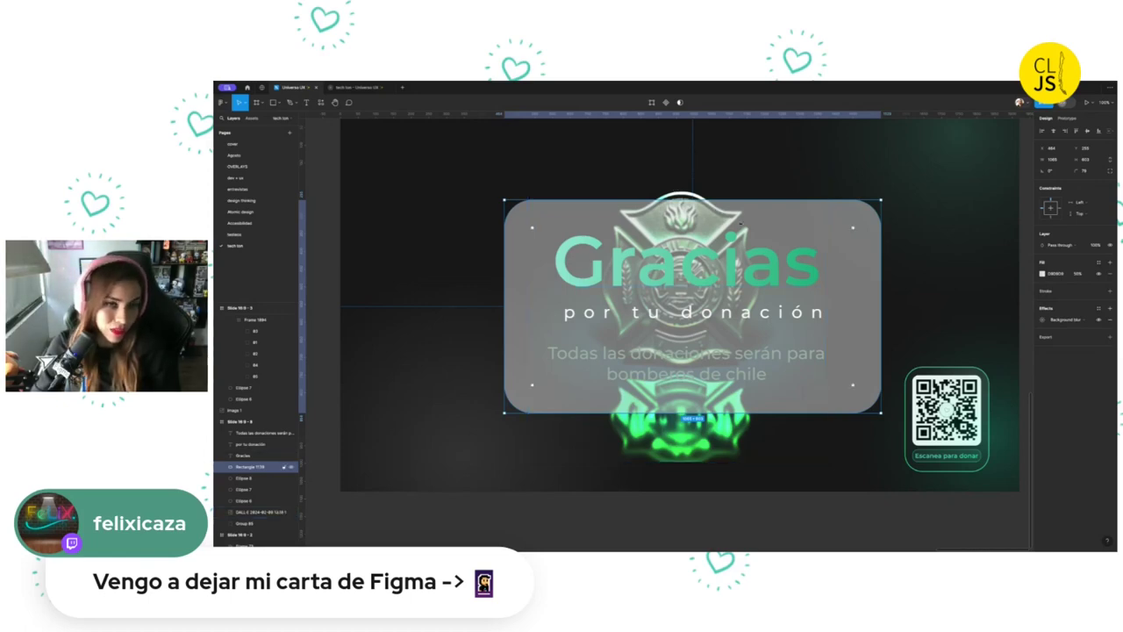
pyautogui.click(1042, 319)
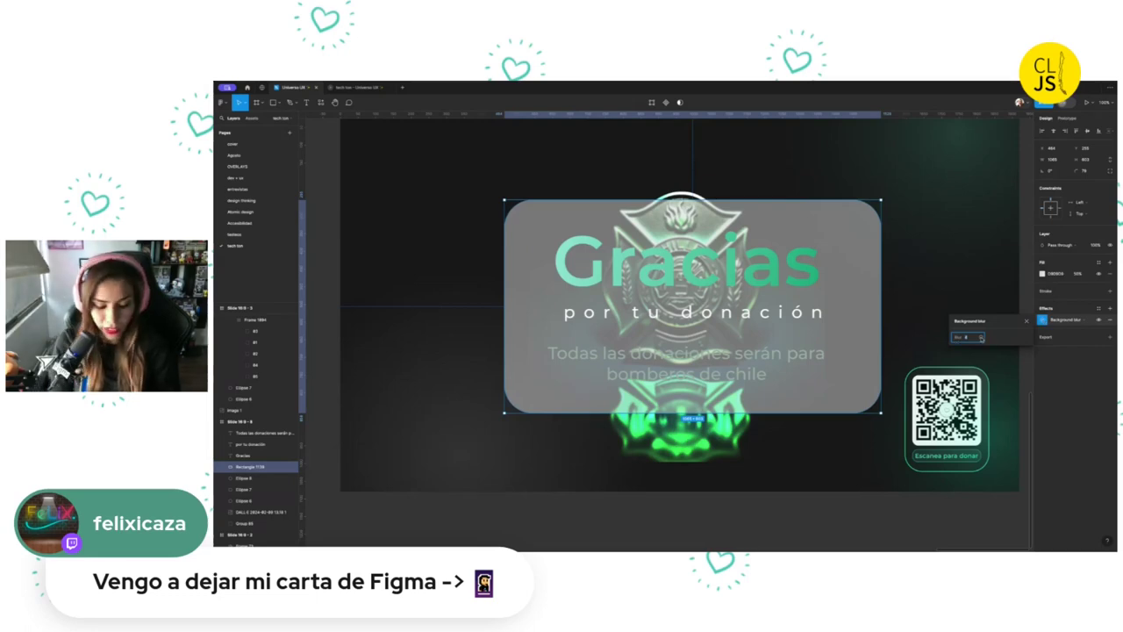
pyautogui.write('30')
pyautogui.press('Return')
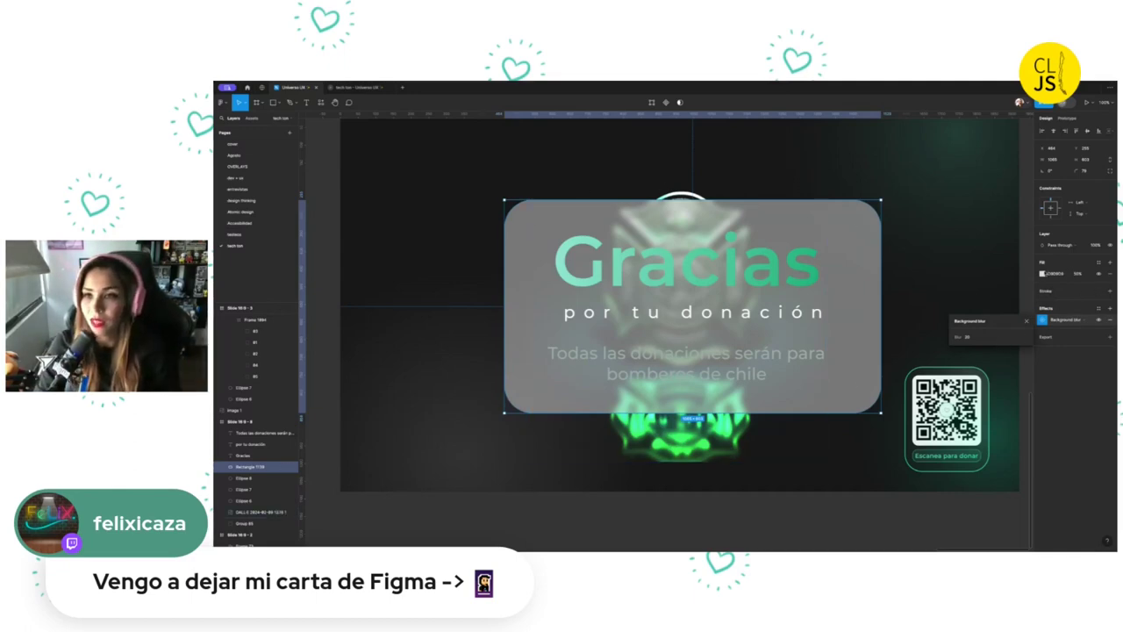
pyautogui.click(1042, 273)
# Darken the Gracias card's fill to a semi-transparent dark grey 333333 at 50%
pyautogui.moveTo(948, 308); pyautogui.dragTo(948, 354)
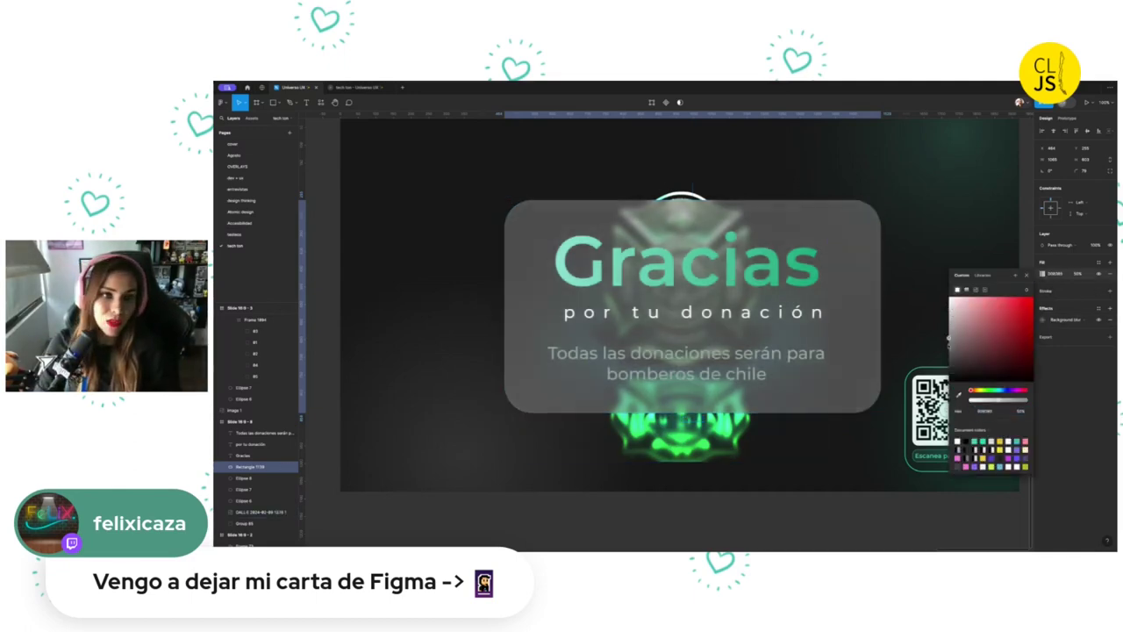
pyautogui.moveTo(947, 355); pyautogui.dragTo(939, 367)
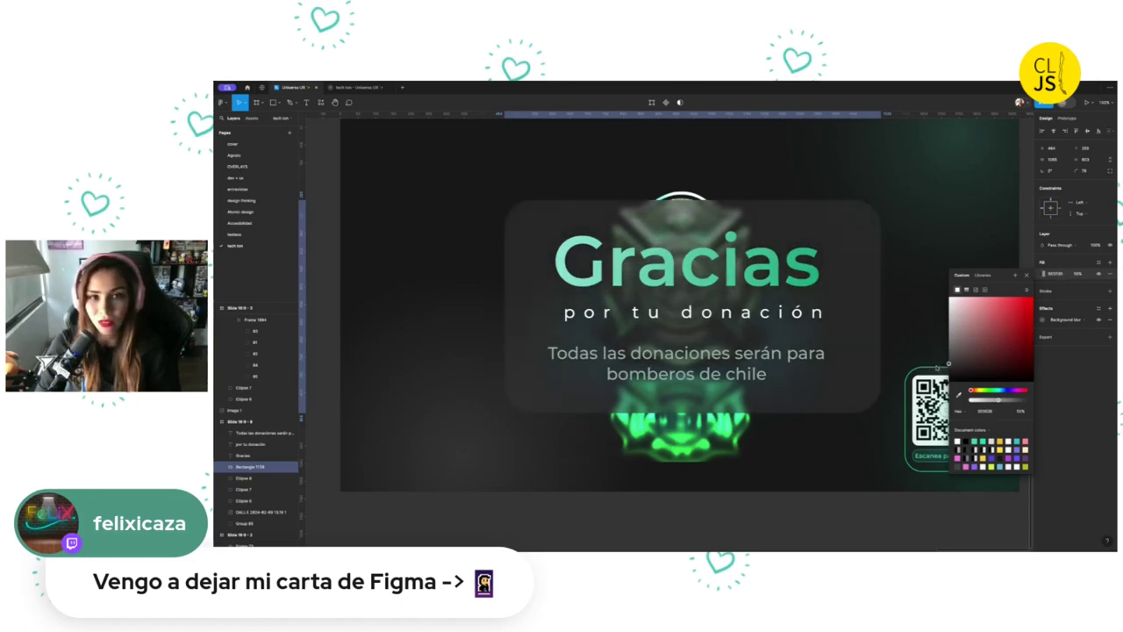
pyautogui.moveTo(948, 363); pyautogui.dragTo(947, 361)
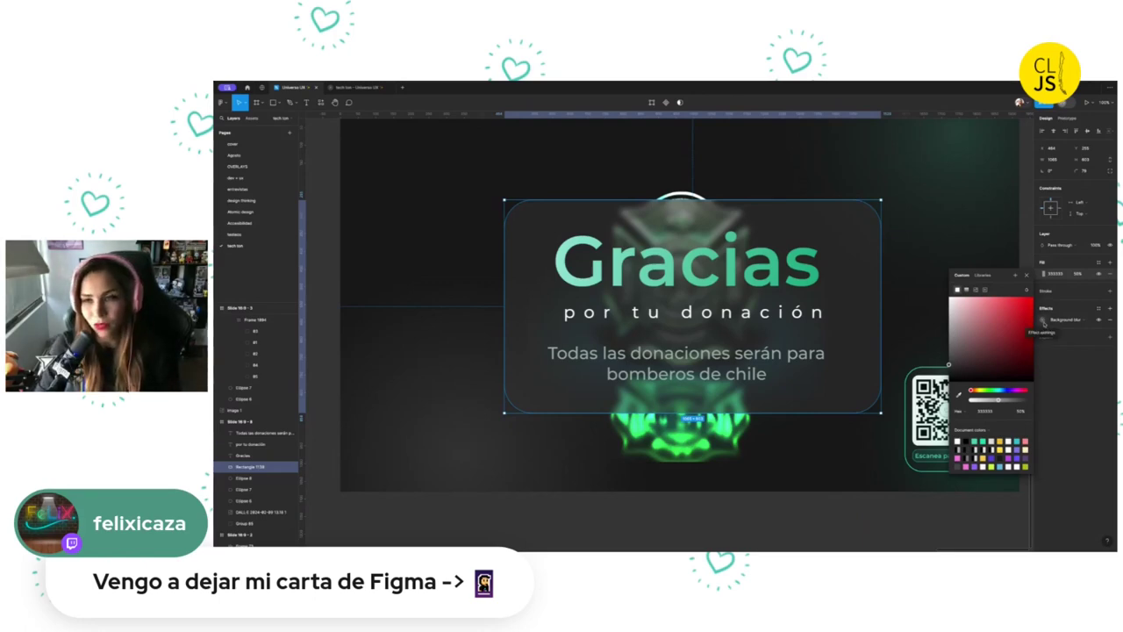
# Check the background blur settings, undo an accidental image move, and add a border stroke
pyautogui.click(1043, 321)
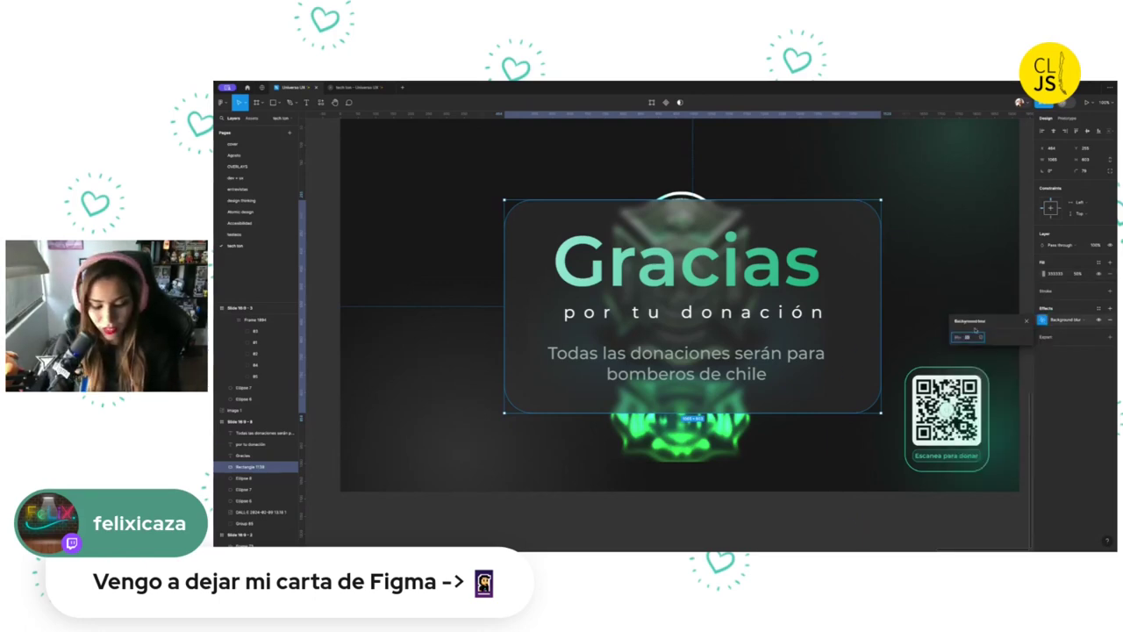
pyautogui.hscroll(-3, 1006, 238)
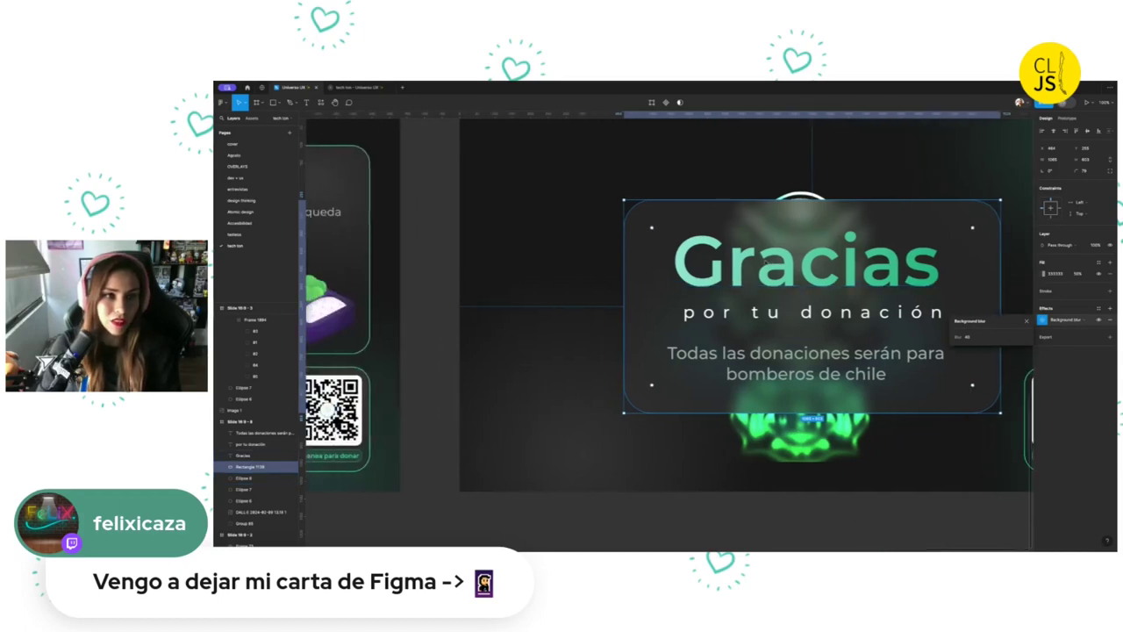
pyautogui.click(816, 195)
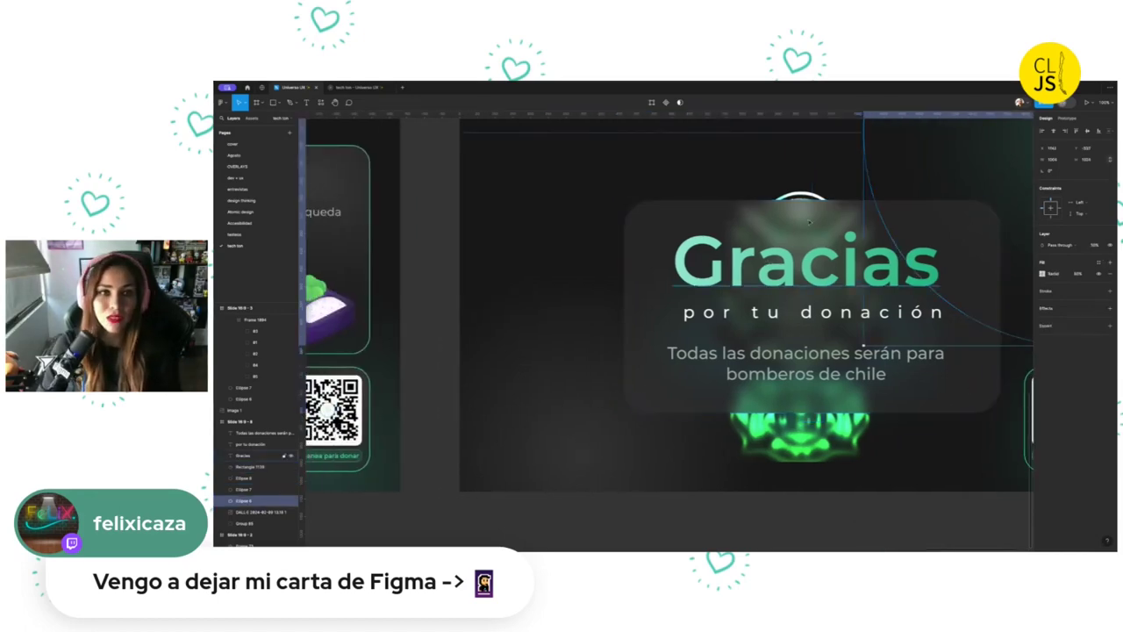
pyautogui.hotkey('ctrl', 'z')
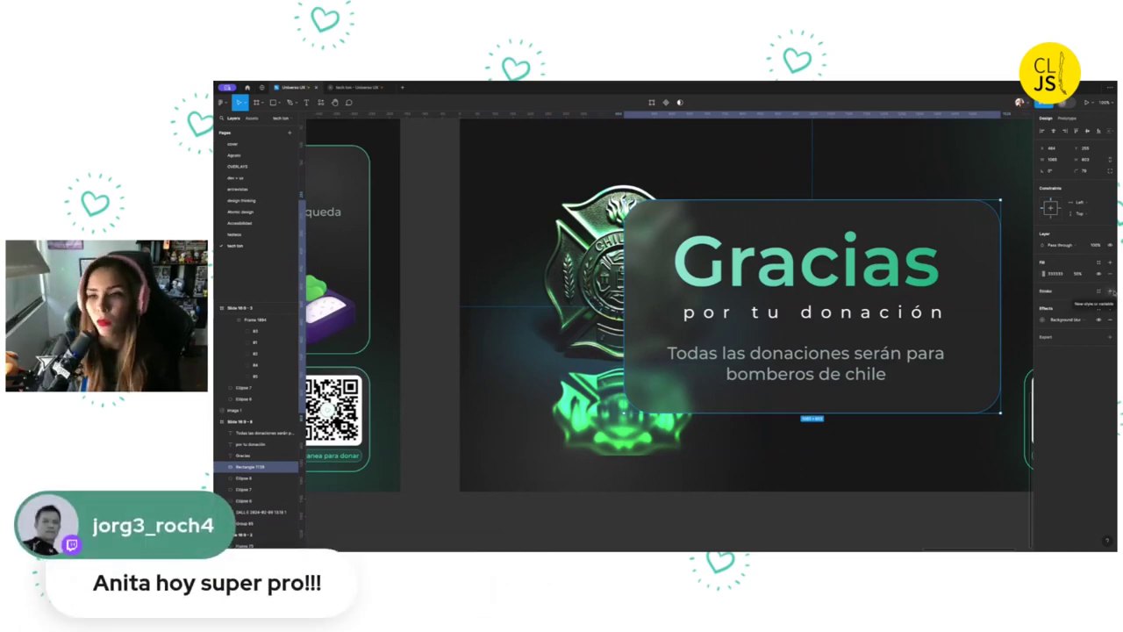
pyautogui.click(1110, 291)
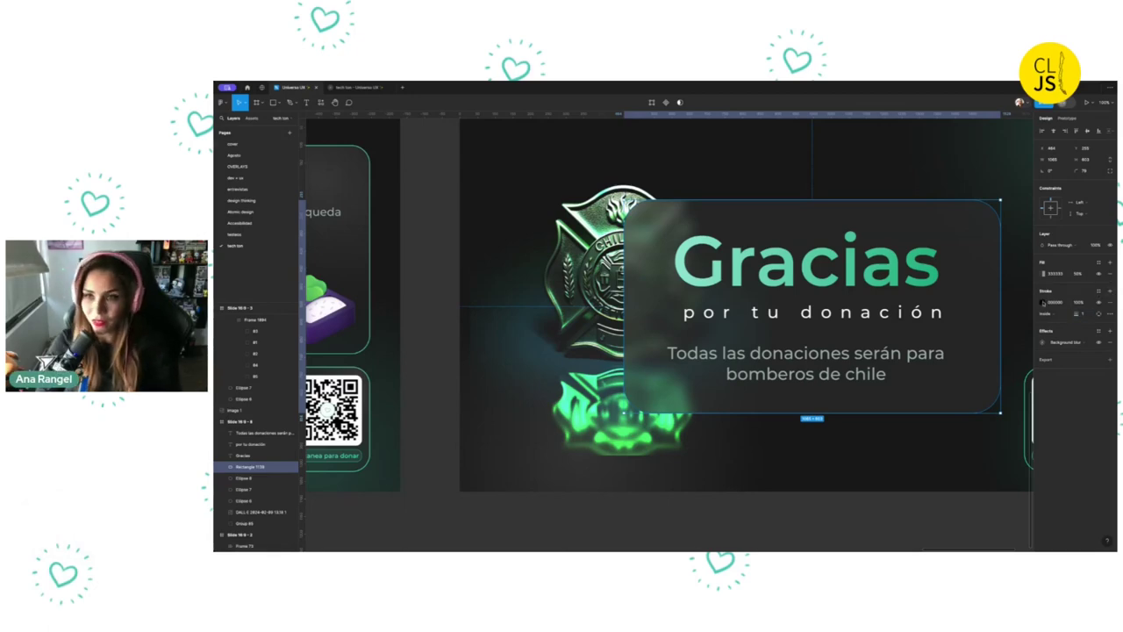
# Make the card's border stroke white FFFFFF with a 2 px weight
pyautogui.click(1043, 302)
pyautogui.write('FFFFFF')
pyautogui.press('Return')
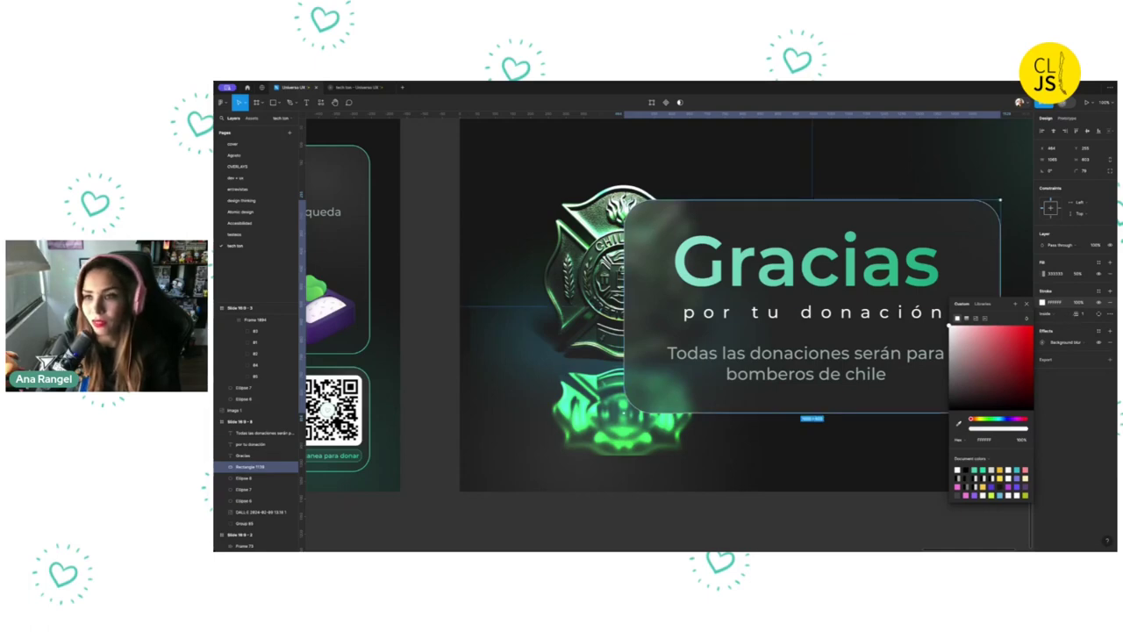
pyautogui.write('2')
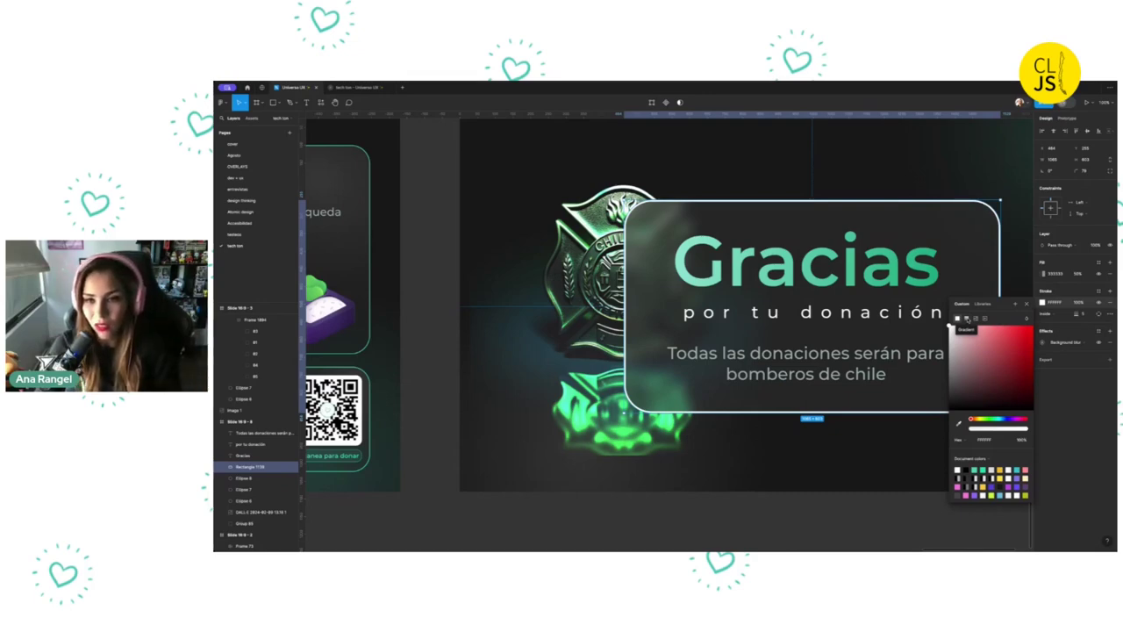
pyautogui.click(966, 319)
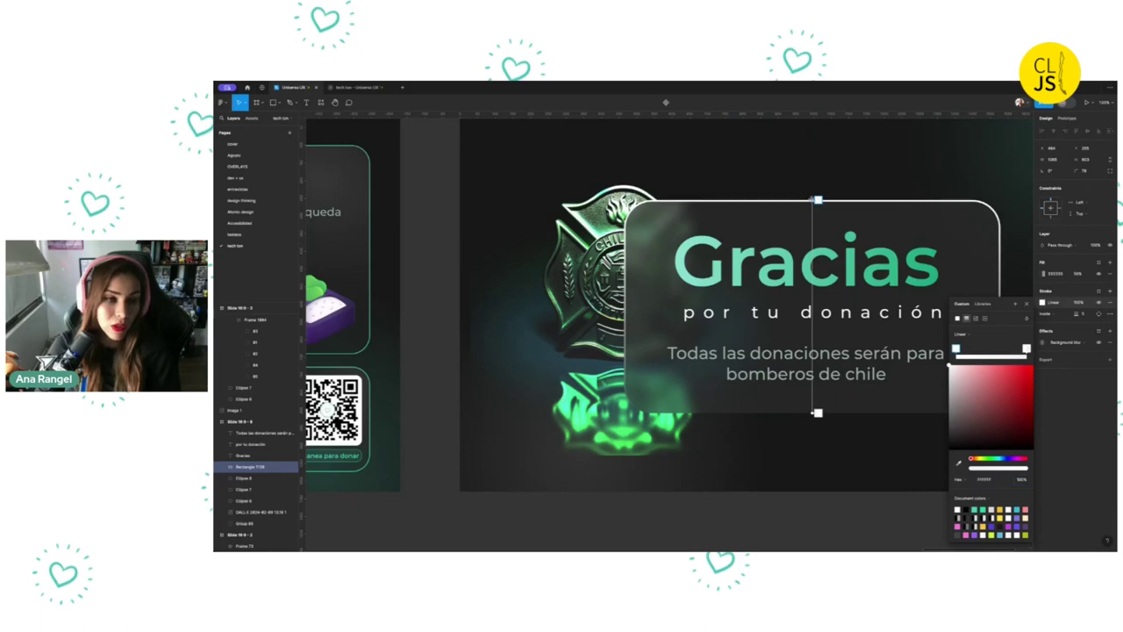
# Run the stroke's linear gradient diagonally from the card's top-left to bottom-right corner
pyautogui.moveTo(818, 200); pyautogui.dragTo(634, 207)
pyautogui.moveTo(815, 409); pyautogui.dragTo(940, 409)
pyautogui.hscroll(2, 917, 397)
pyautogui.hscroll(2, 917, 398)
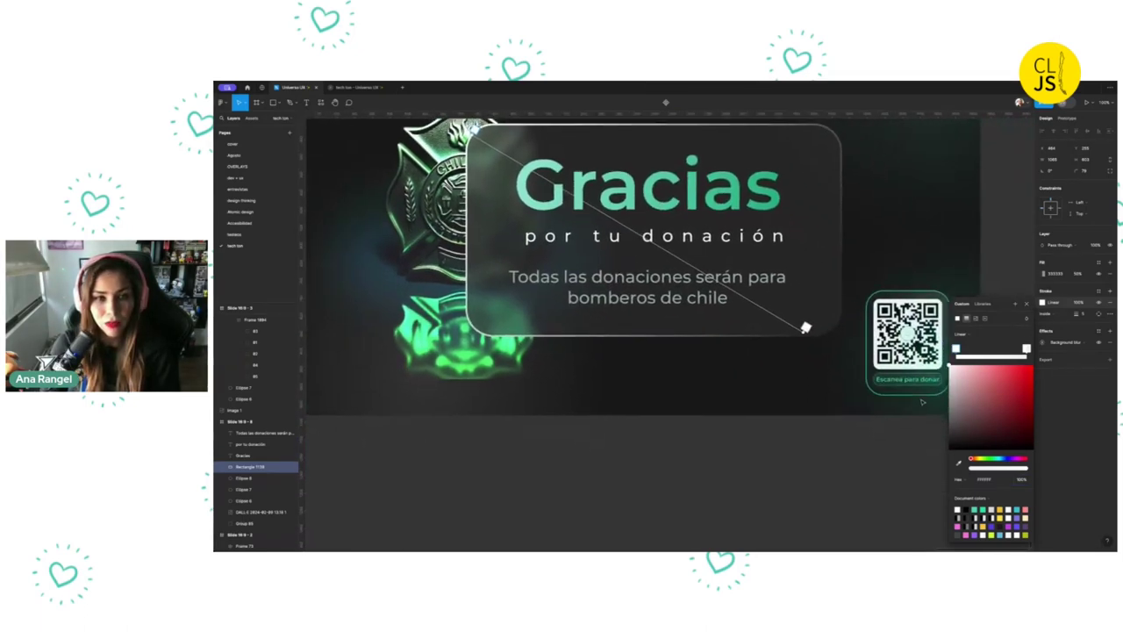
pyautogui.hscroll(-3, 916, 398)
pyautogui.scroll(1, 920, 400)
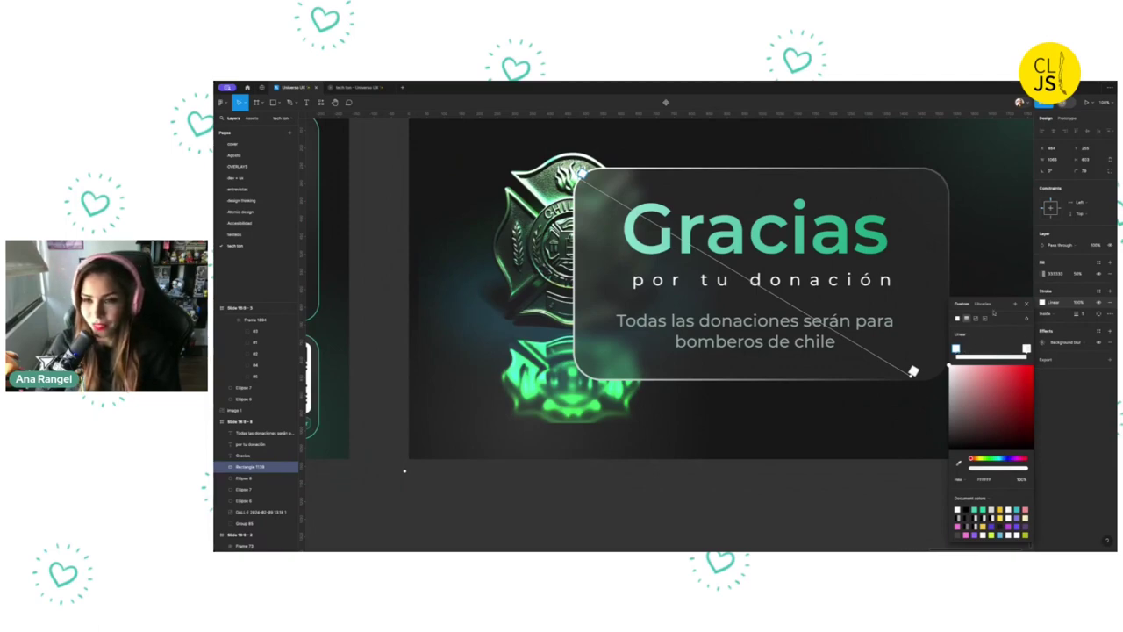
pyautogui.scroll(-3, 884, 295)
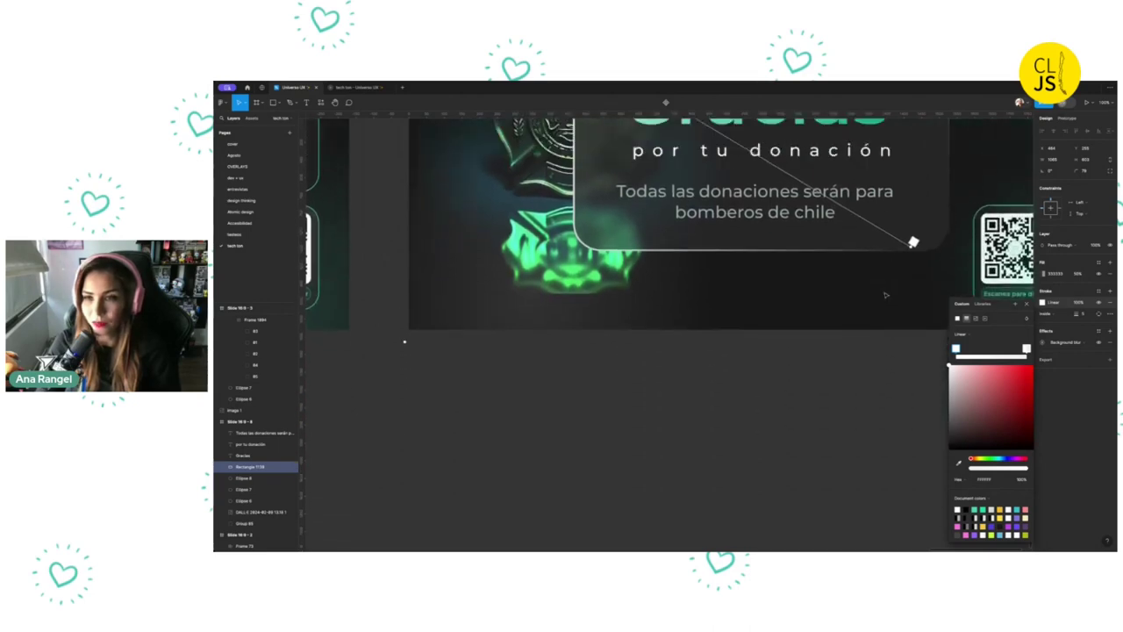
pyautogui.scroll(5, 884, 295)
pyautogui.scroll(3, 965, 368)
pyautogui.scroll(-3, 1067, 438)
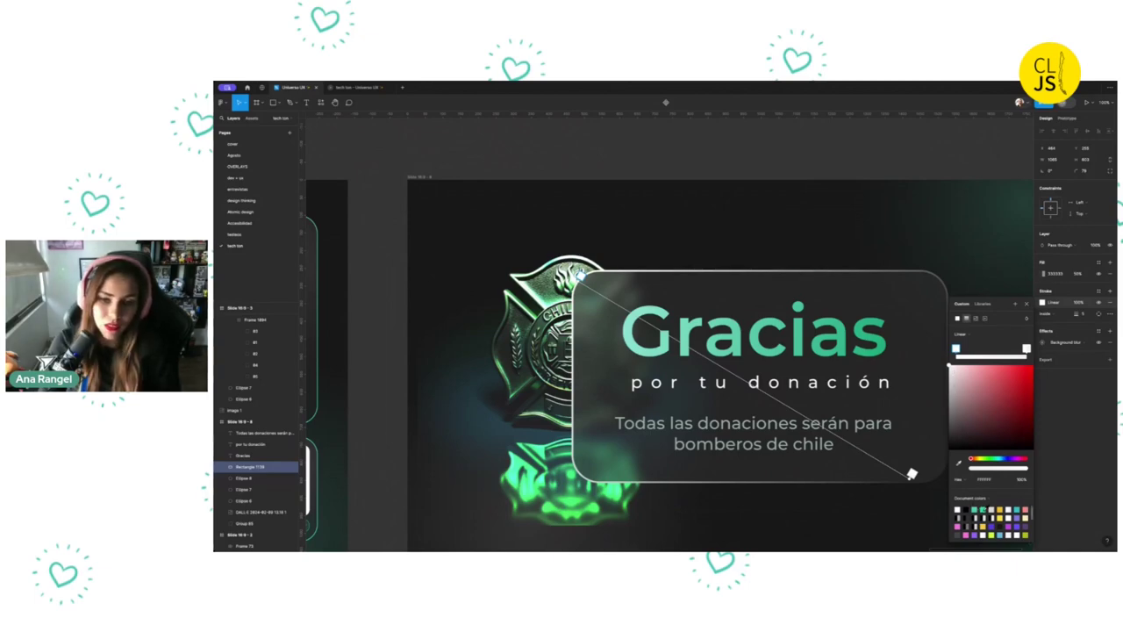
# Set both gradient stops to green 44C8B4 and the stroke weight to 1
pyautogui.click(975, 510)
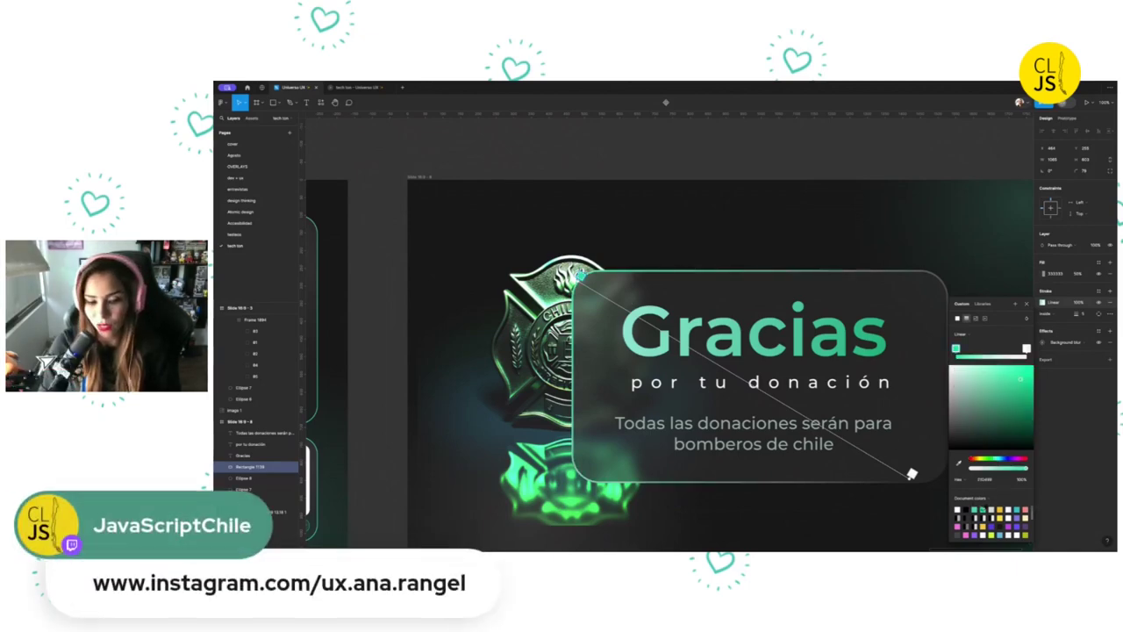
pyautogui.click(1026, 348)
pyautogui.click(978, 509)
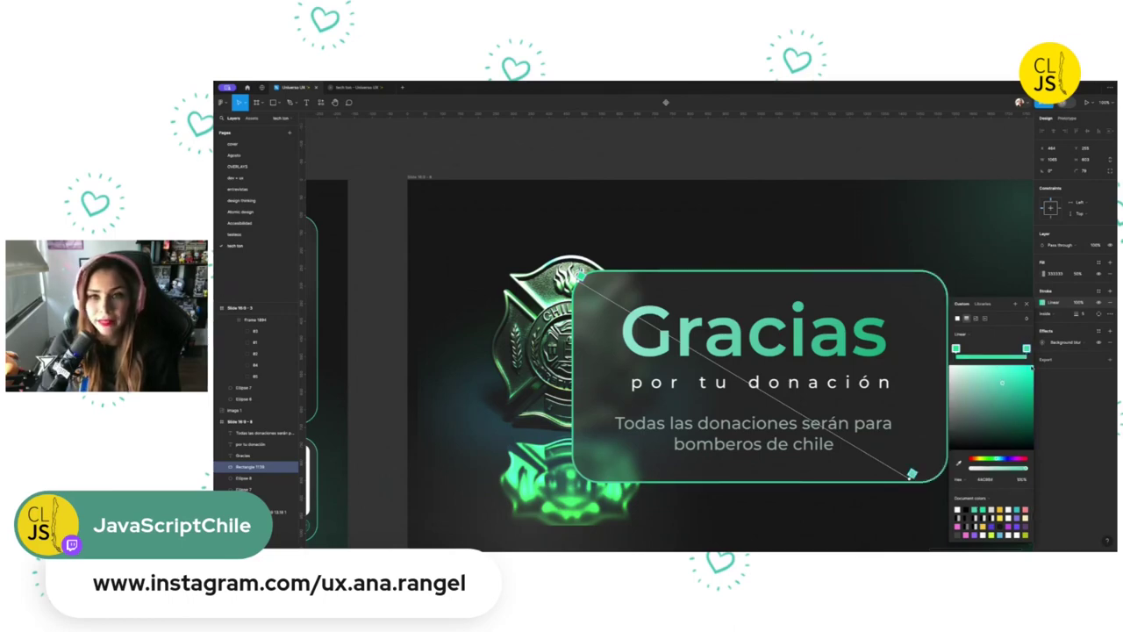
pyautogui.click(1077, 314)
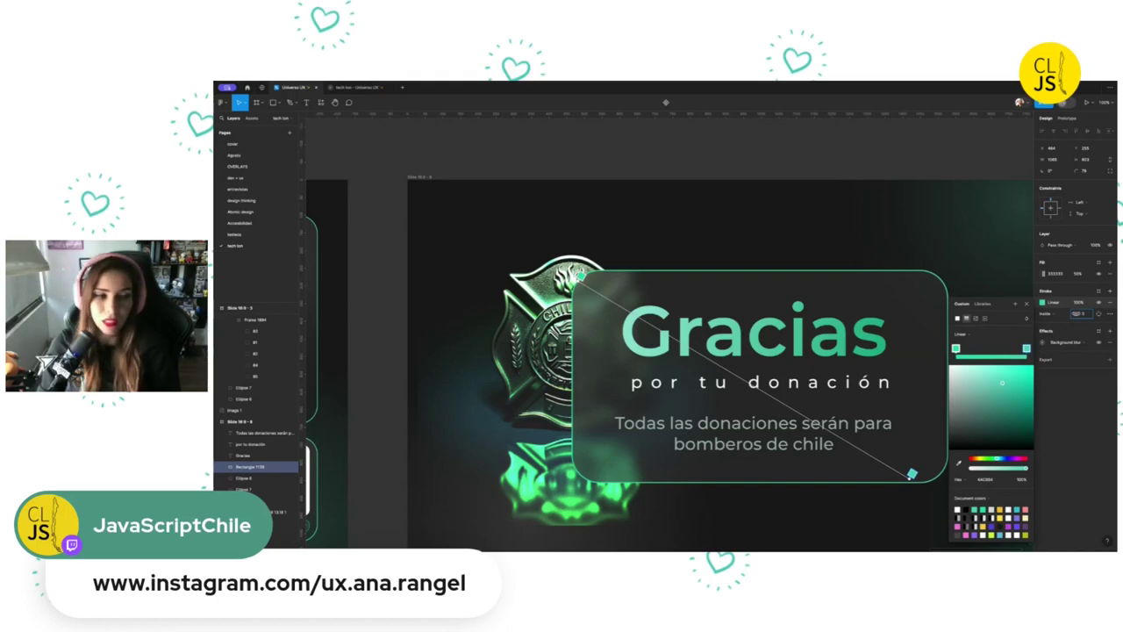
pyautogui.write('1')
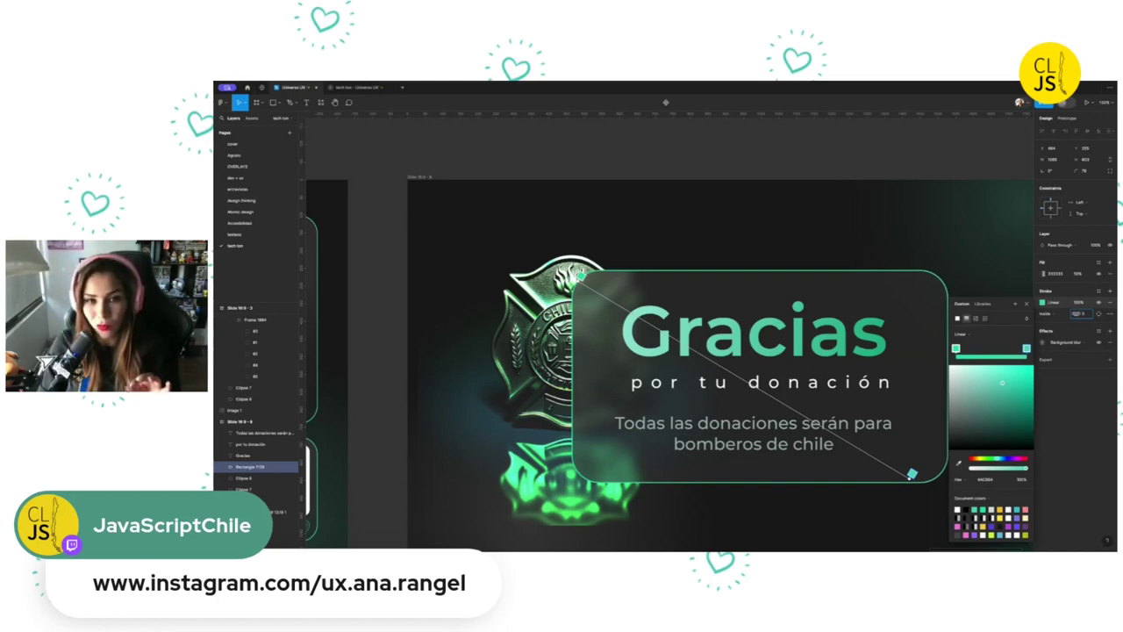
# Close the colour settings, deselect the card, and move the badge image slightly left and up
pyautogui.click(965, 249)
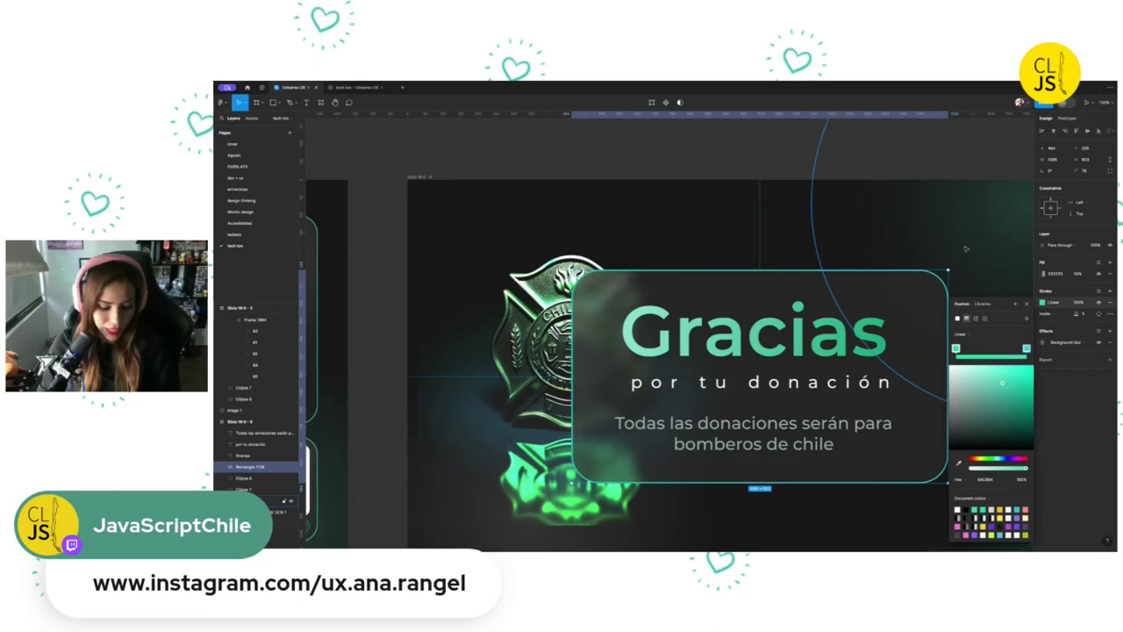
pyautogui.scroll(-3, 963, 272)
pyautogui.hscroll(3, 991, 273)
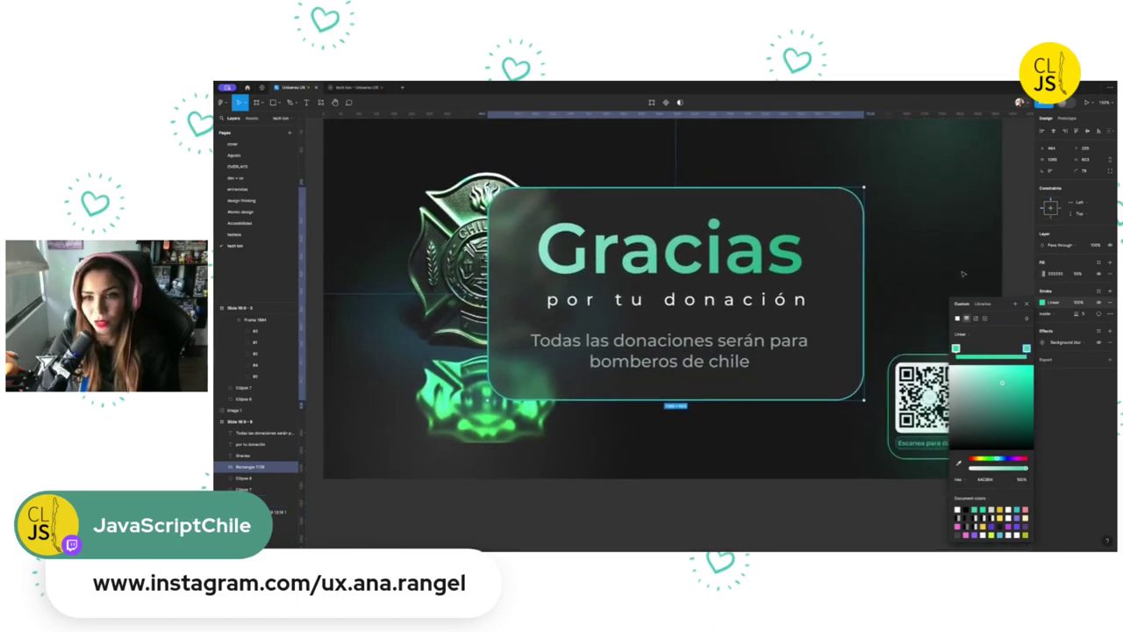
pyautogui.click(1016, 275)
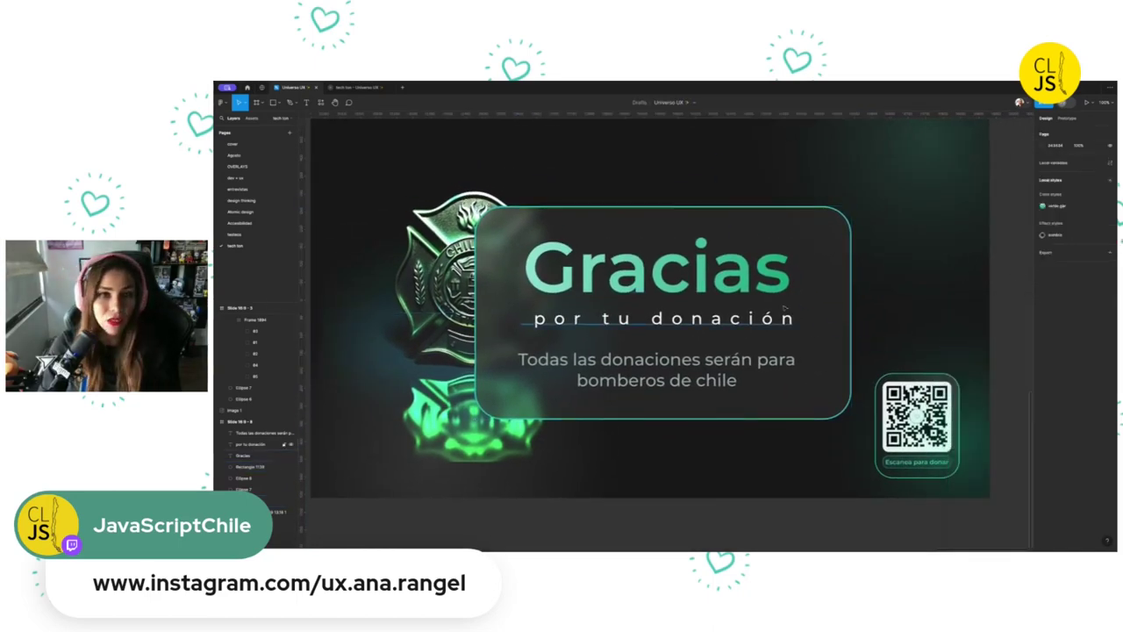
pyautogui.scroll(2, 672, 336)
pyautogui.hscroll(-3, 672, 336)
pyautogui.moveTo(562, 368); pyautogui.dragTo(493, 355)
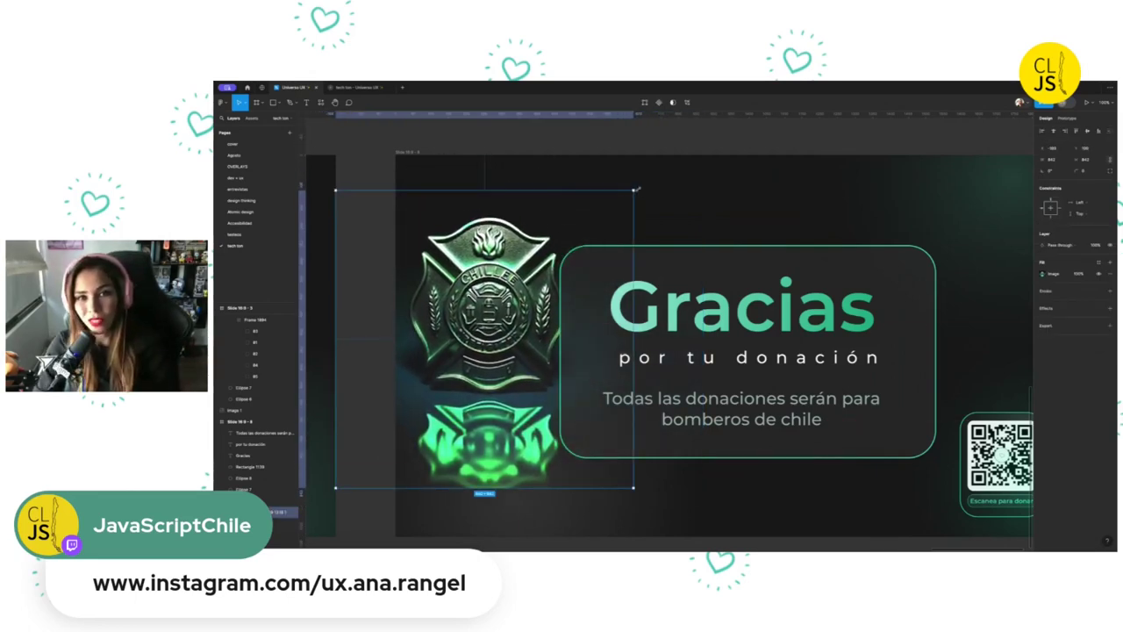
# Enlarge the firefighter badge image and reposition the Gracias card higher beside it
pyautogui.moveTo(634, 189); pyautogui.dragTo(674, 151)
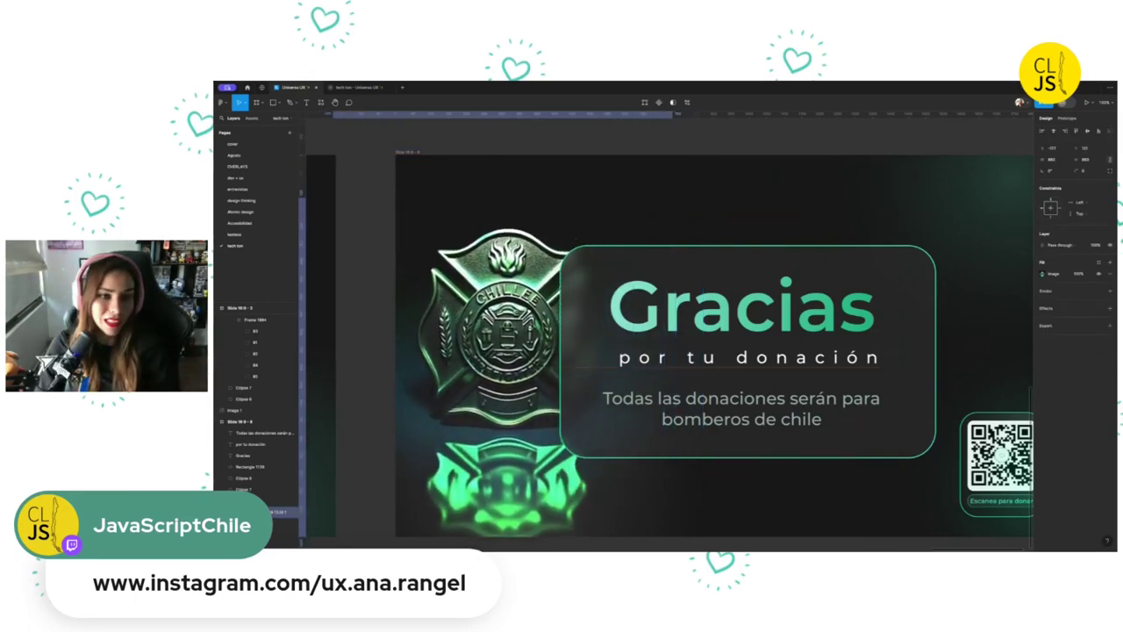
pyautogui.moveTo(742, 221)
pyautogui.mouseDown()
pyautogui.moveTo(748, 439)
pyautogui.moveTo(760, 402)
pyautogui.mouseUp()
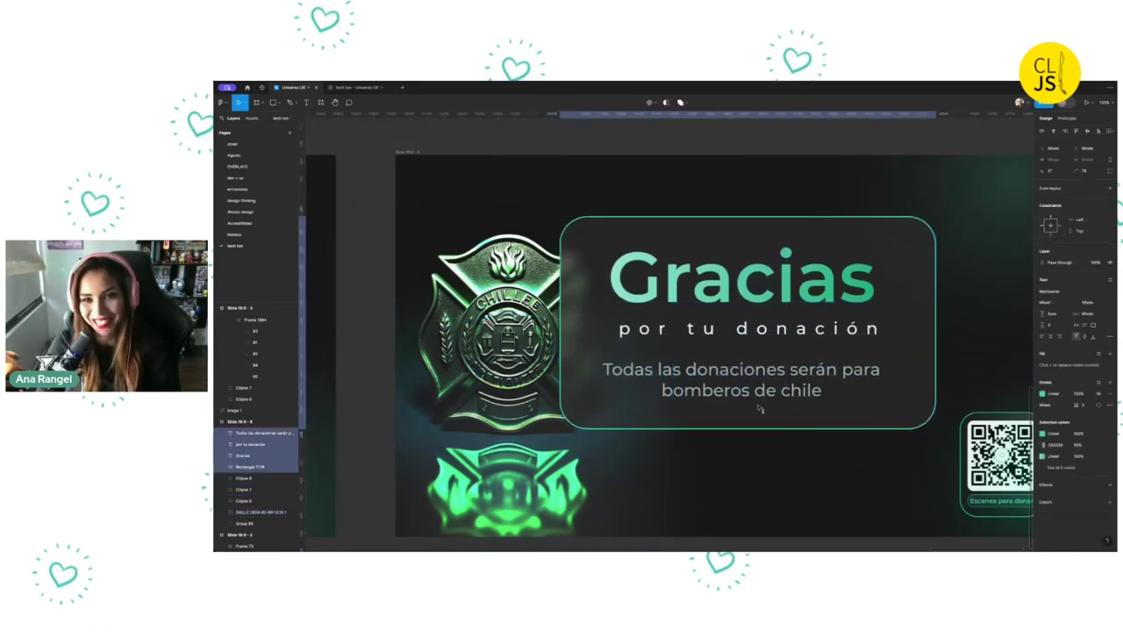
pyautogui.hscroll(2, 747, 427)
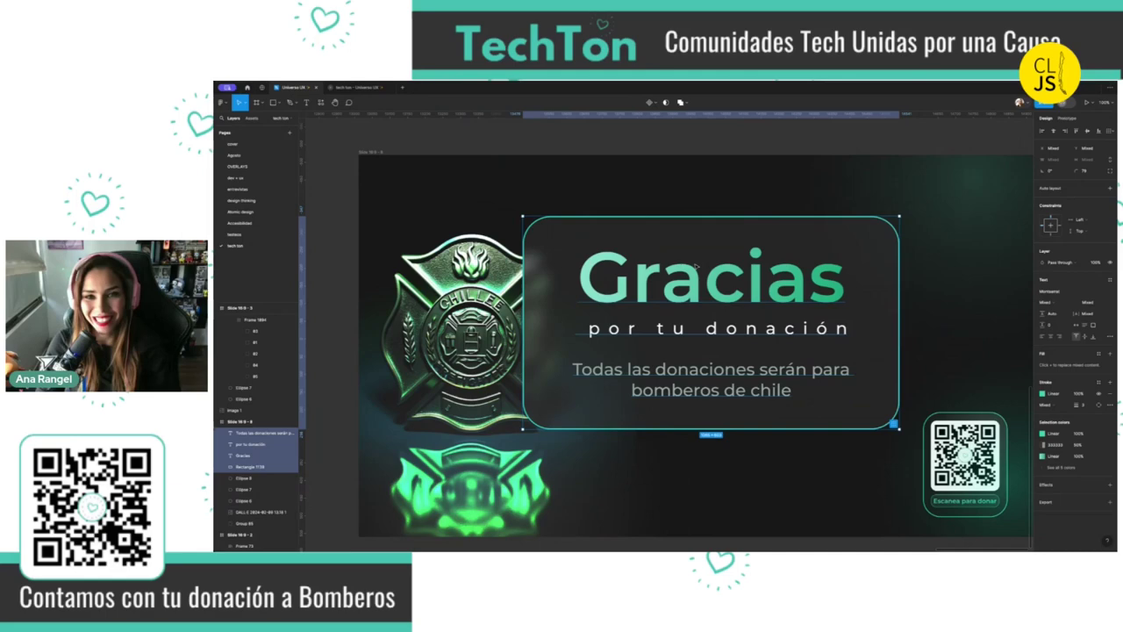
pyautogui.hscroll(5, 694, 248)
pyautogui.moveTo(694, 249)
pyautogui.mouseDown()
pyautogui.moveTo(701, 274)
pyautogui.moveTo(691, 274)
pyautogui.mouseUp()
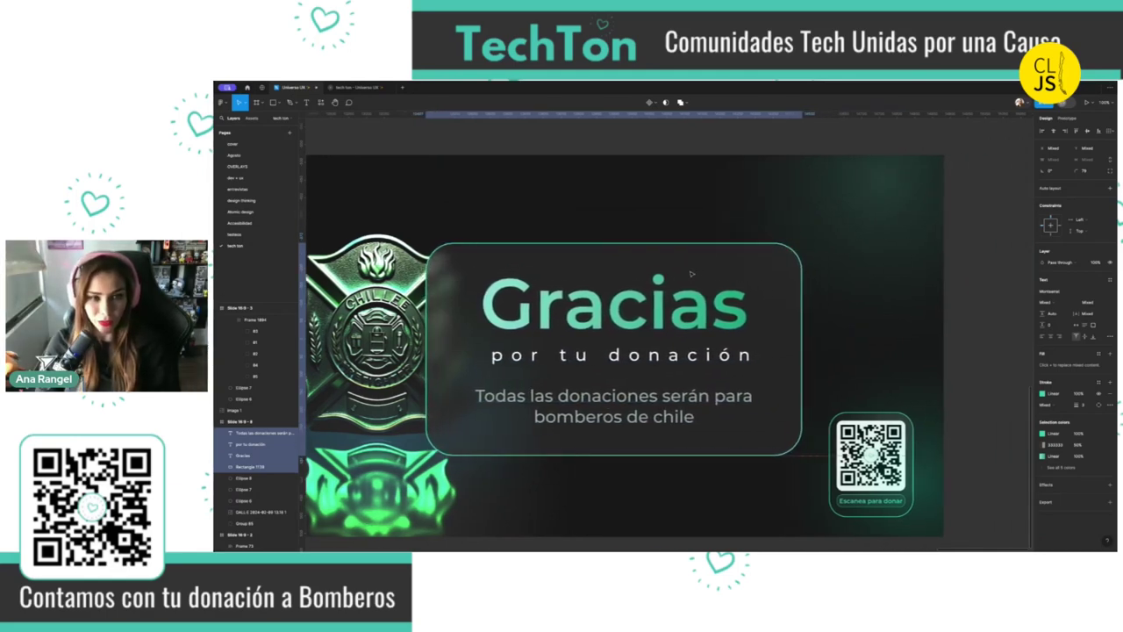
pyautogui.hotkey('ctrl', '-')
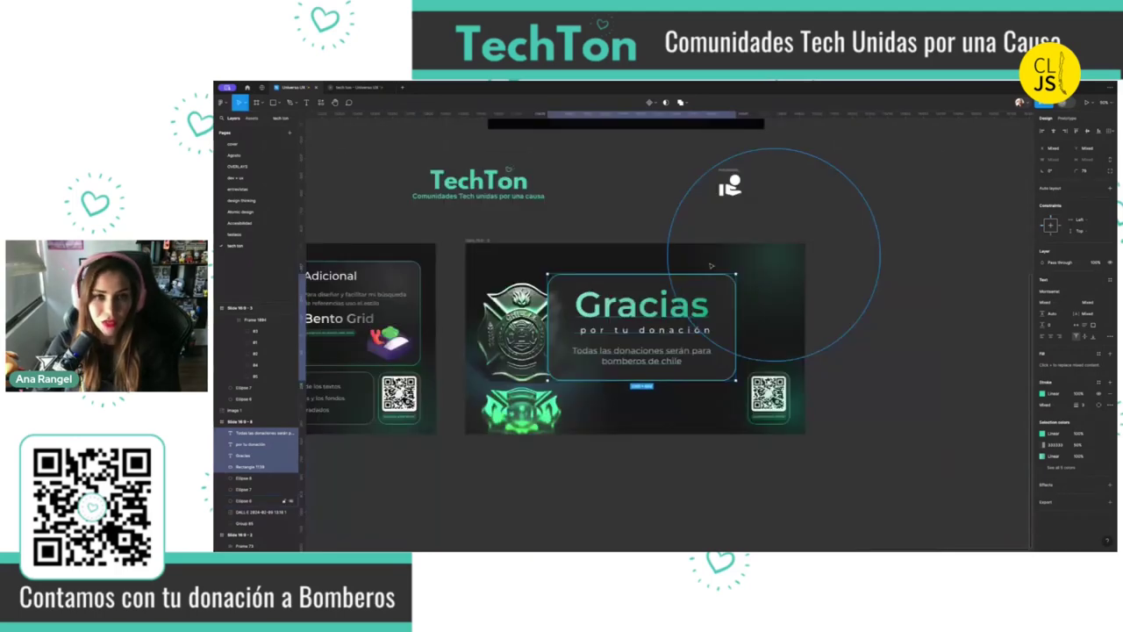
# Move the hand donation icon beside the card and drop the TechTon logo into it
pyautogui.click(730, 184)
pyautogui.moveTo(730, 184); pyautogui.dragTo(711, 386)
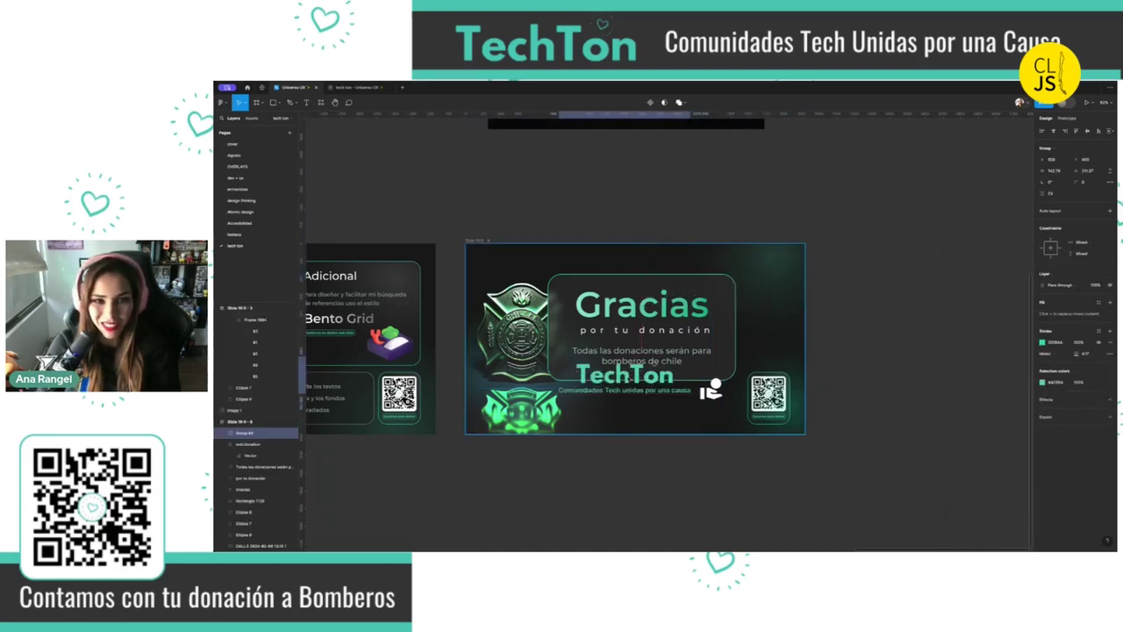
pyautogui.moveTo(472, 194); pyautogui.dragTo(635, 418)
pyautogui.hotkey('ctrl', '+')
pyautogui.scroll(-3, 640, 333)
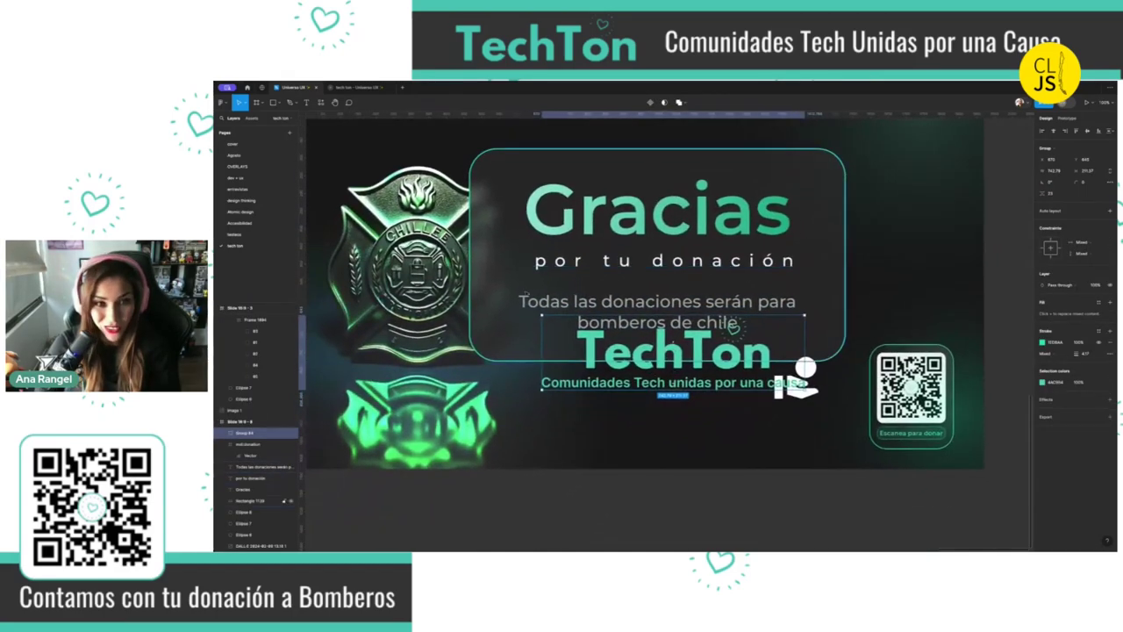
# Stretch the Gracias card taller and shrink the TechTon logo, shifting it right
pyautogui.click(803, 356)
pyautogui.moveTo(657, 360); pyautogui.dragTo(657, 412)
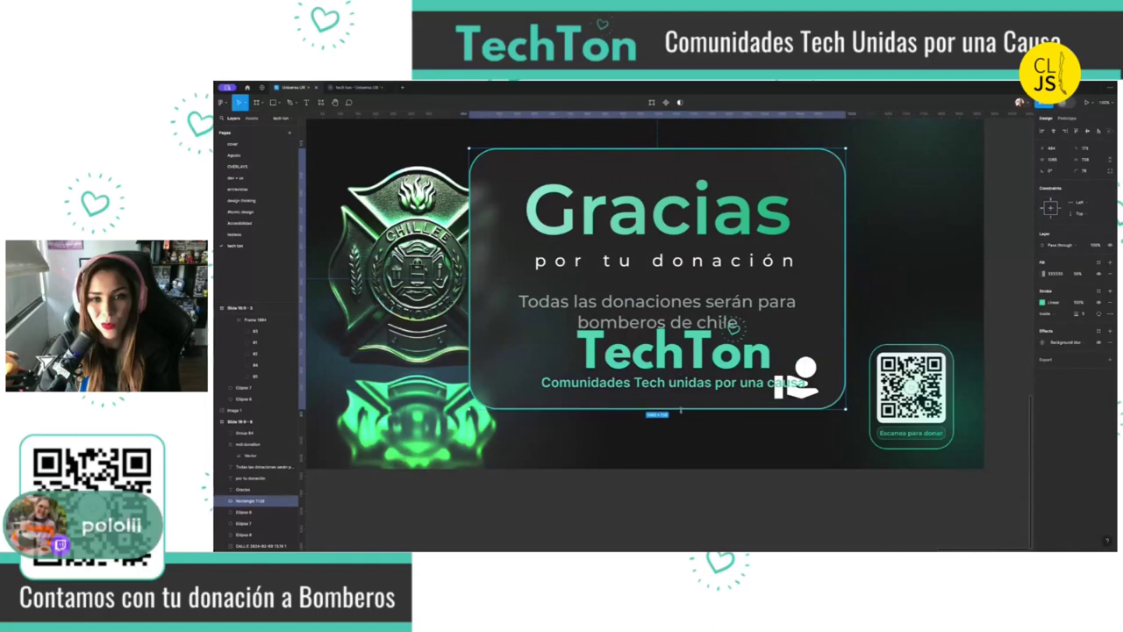
pyautogui.click(717, 376)
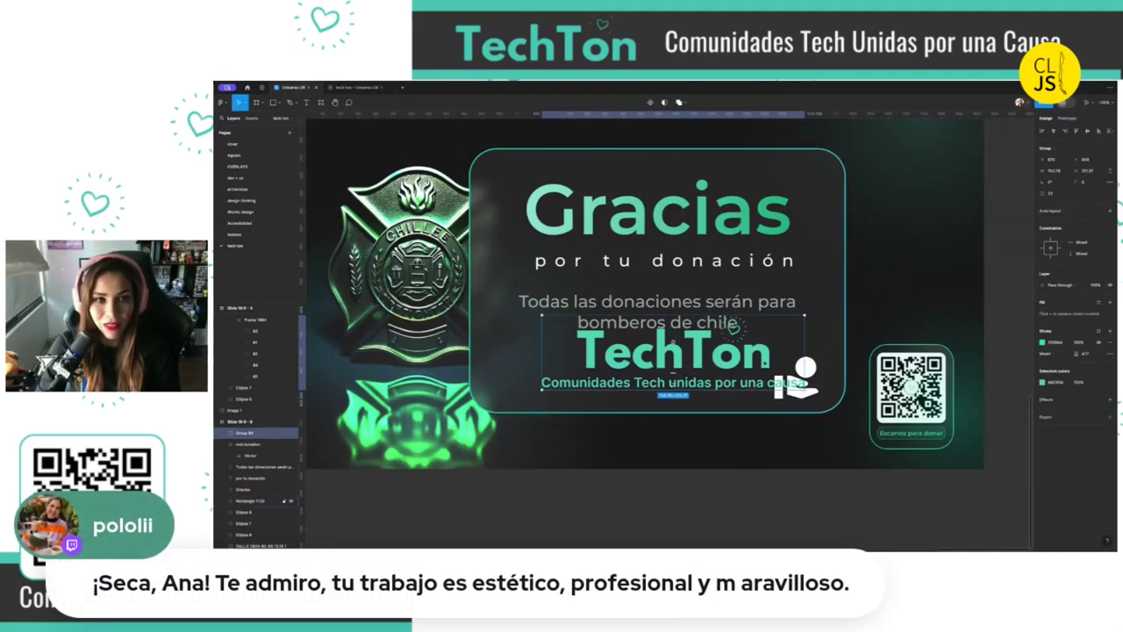
pyautogui.moveTo(803, 314); pyautogui.dragTo(701, 345)
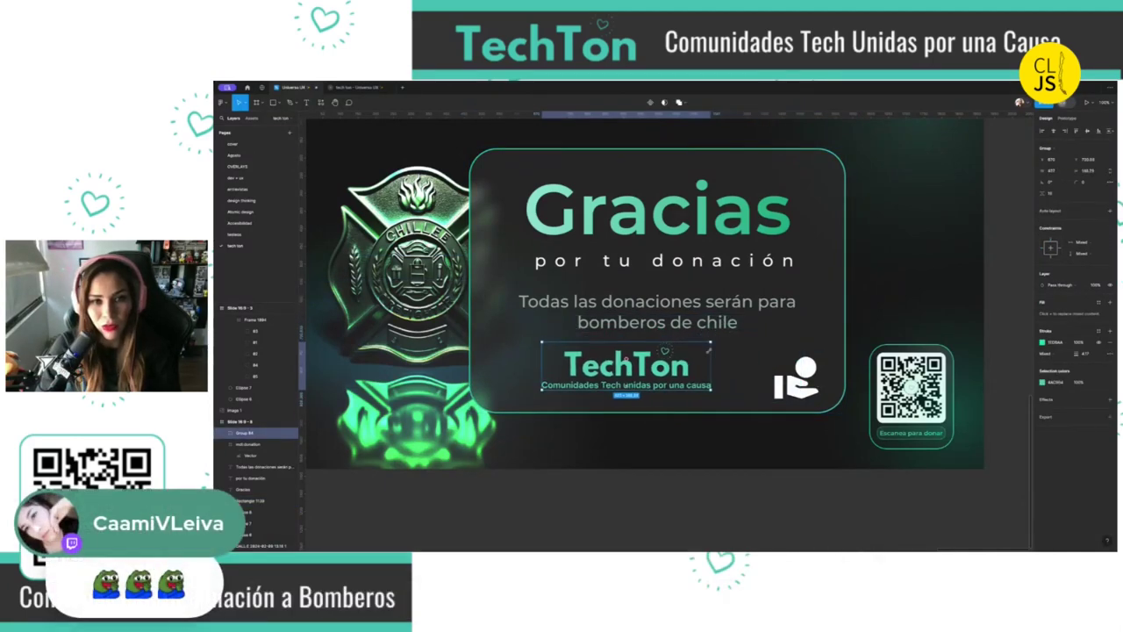
pyautogui.moveTo(621, 361); pyautogui.dragTo(668, 371)
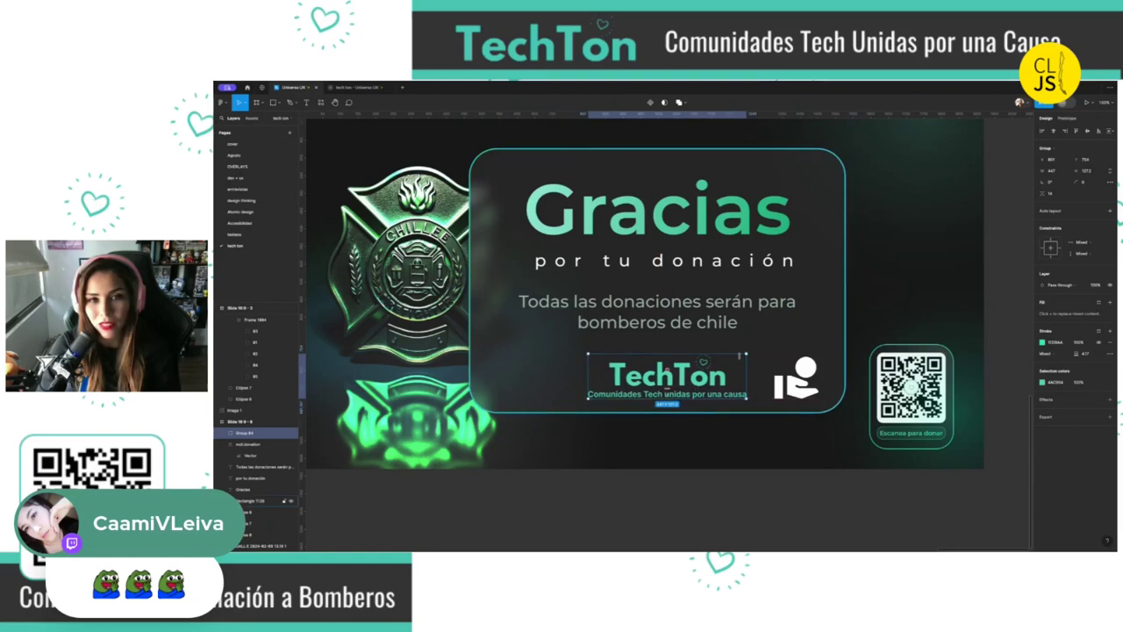
# Move Gracias and the two caption lines down, and set the TechTon logo at the card's top
pyautogui.click(658, 309)
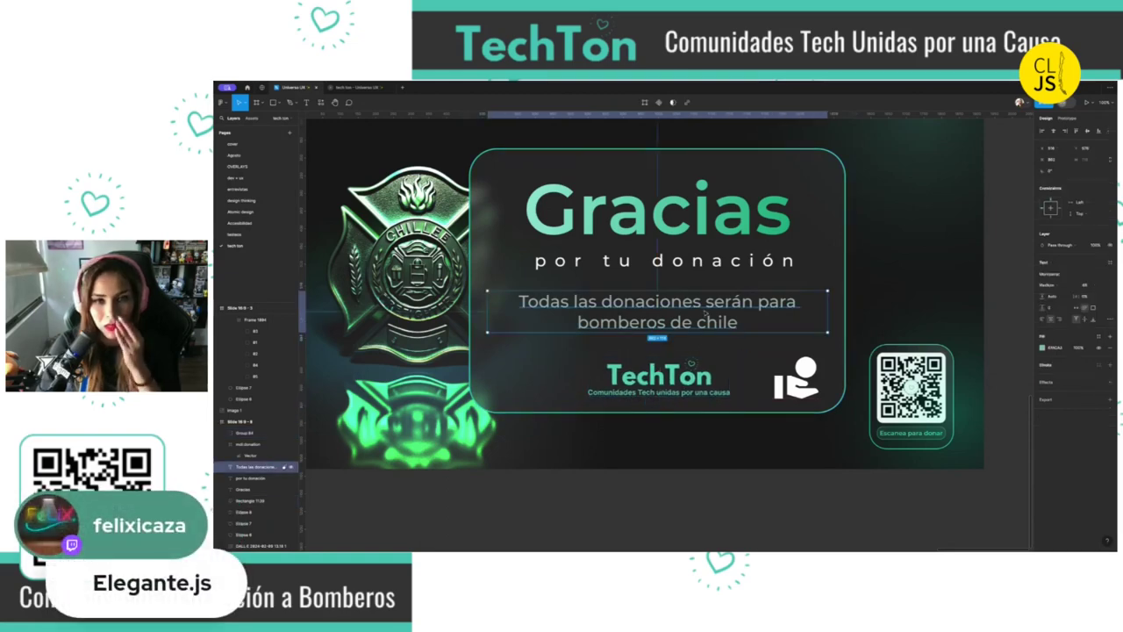
pyautogui.keyDown('shift'); pyautogui.click(717, 250); pyautogui.keyUp('shift')
pyautogui.keyDown('shift'); pyautogui.click(718, 224); pyautogui.keyUp('shift')
pyautogui.moveTo(706, 287); pyautogui.dragTo(706, 345)
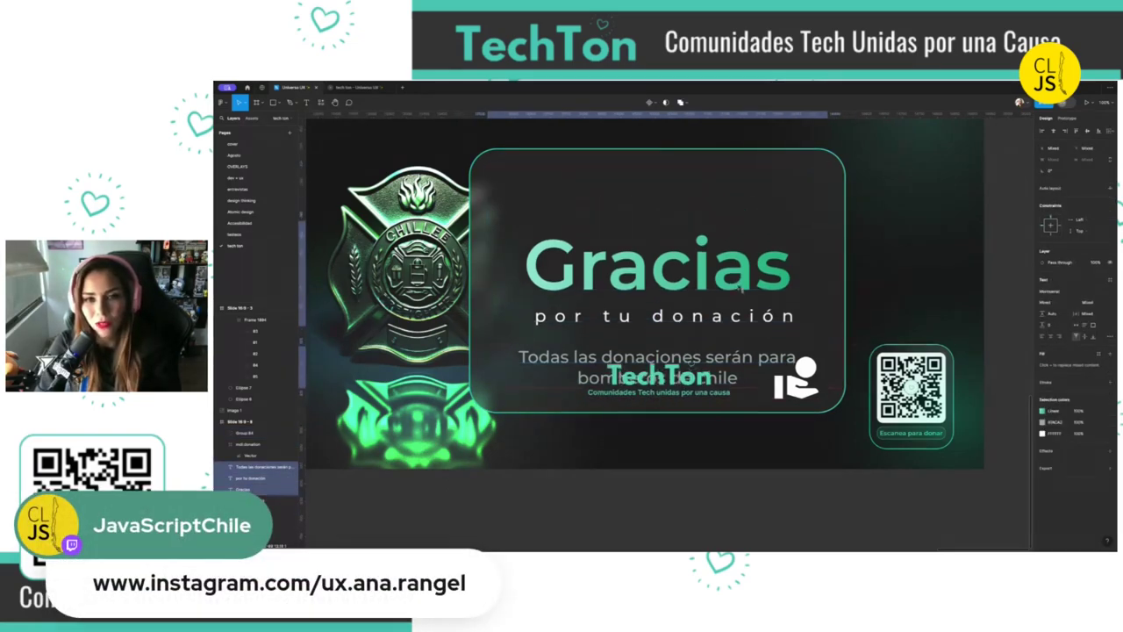
pyautogui.click(693, 379)
pyautogui.moveTo(693, 379); pyautogui.dragTo(689, 200)
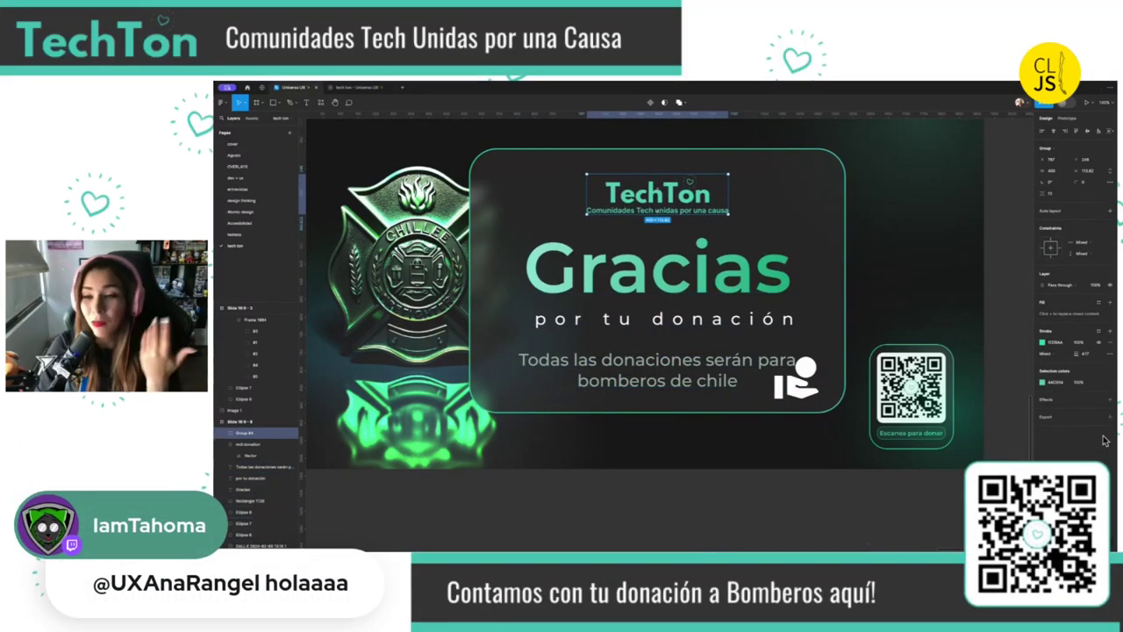
# Make the TechTon logo white FFFFFF and enlarge it slightly
pyautogui.click(1042, 383)
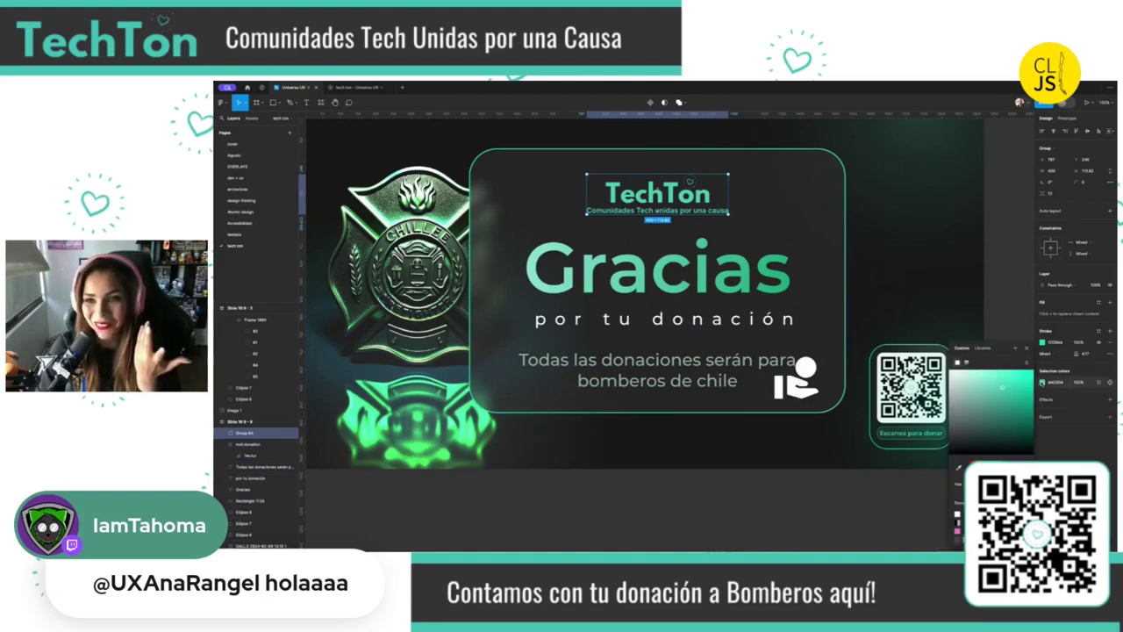
pyautogui.click(951, 372)
pyautogui.scroll(2, 666, 307)
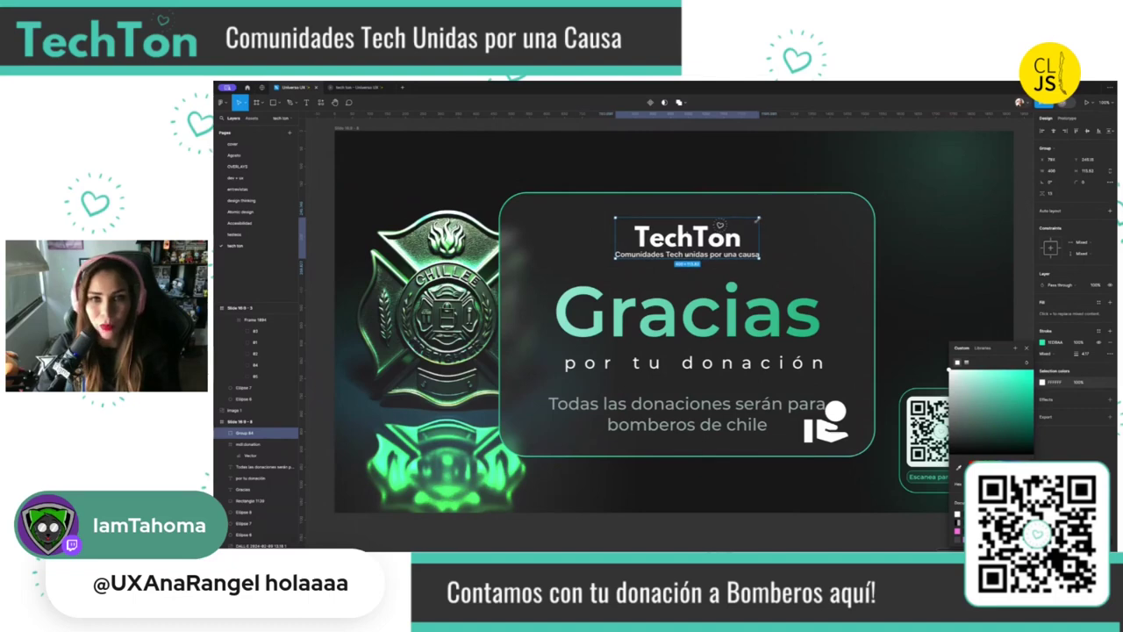
pyautogui.moveTo(757, 256); pyautogui.dragTo(760, 257)
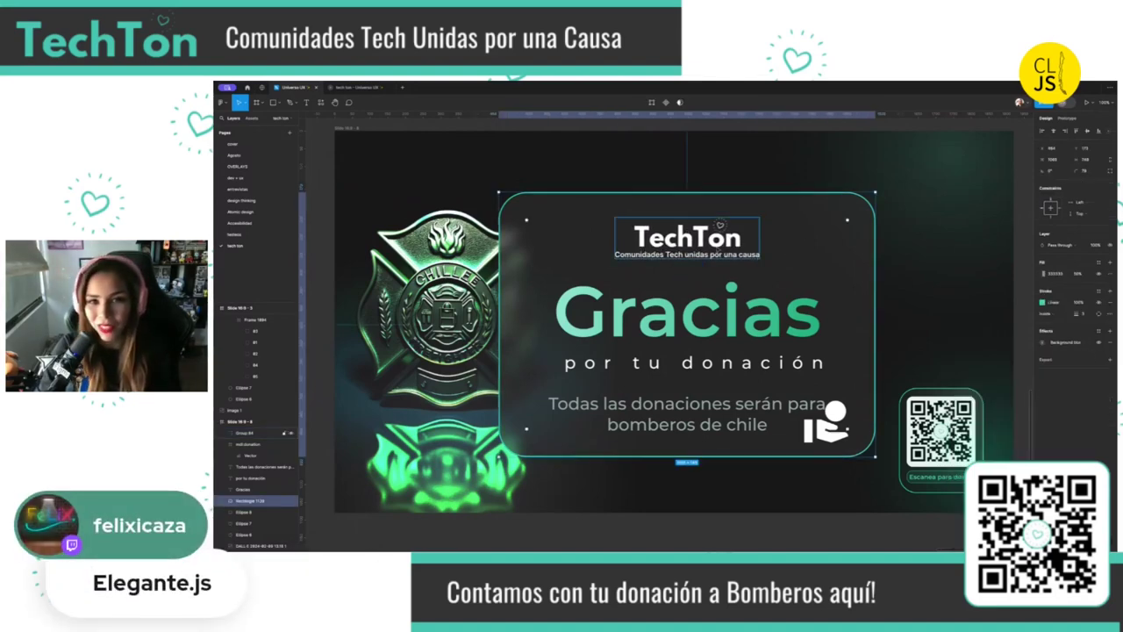
pyautogui.click(729, 241)
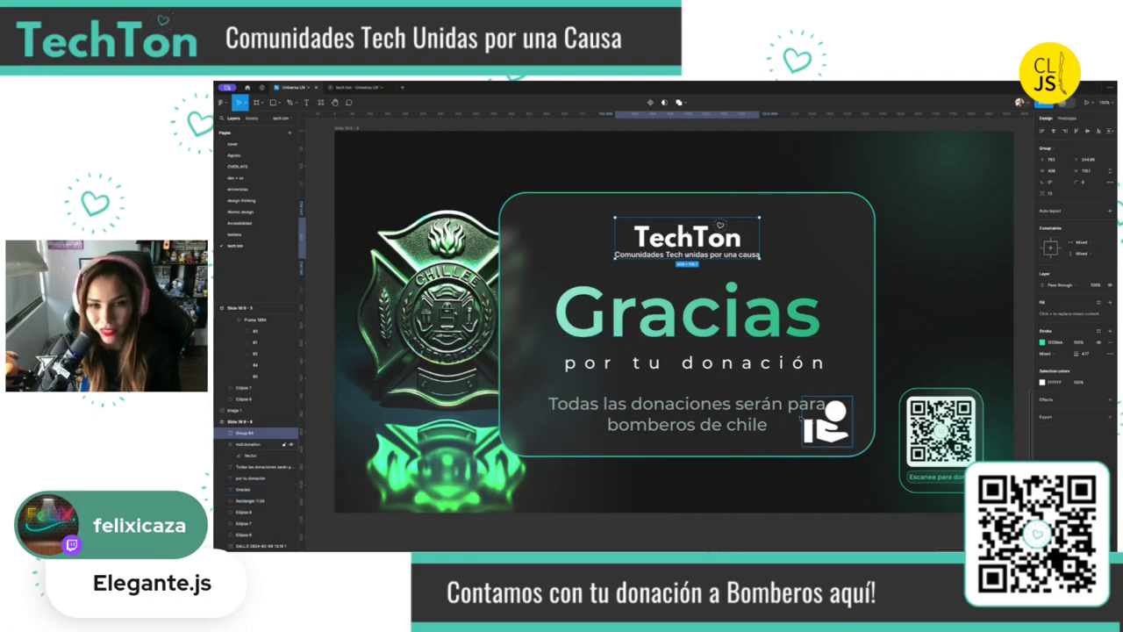
# Nudge the donations text up, then shift all the card's layers slightly left
pyautogui.click(753, 409)
pyautogui.moveTo(746, 402); pyautogui.dragTo(747, 394)
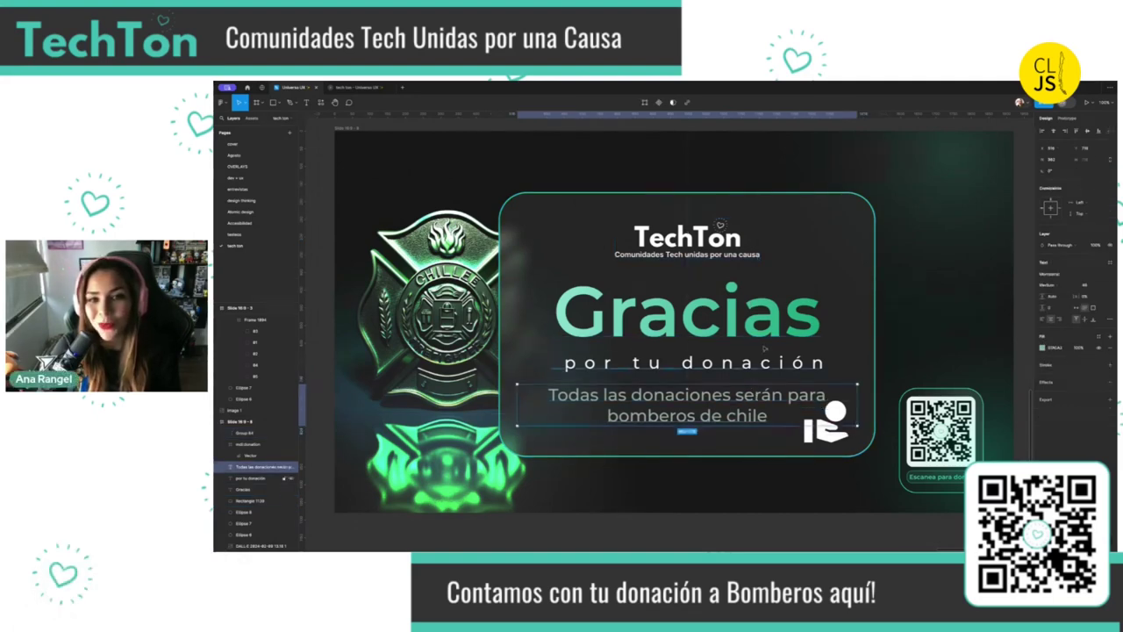
pyautogui.moveTo(842, 457)
pyautogui.mouseDown()
pyautogui.moveTo(703, 220)
pyautogui.moveTo(720, 226)
pyautogui.mouseUp()
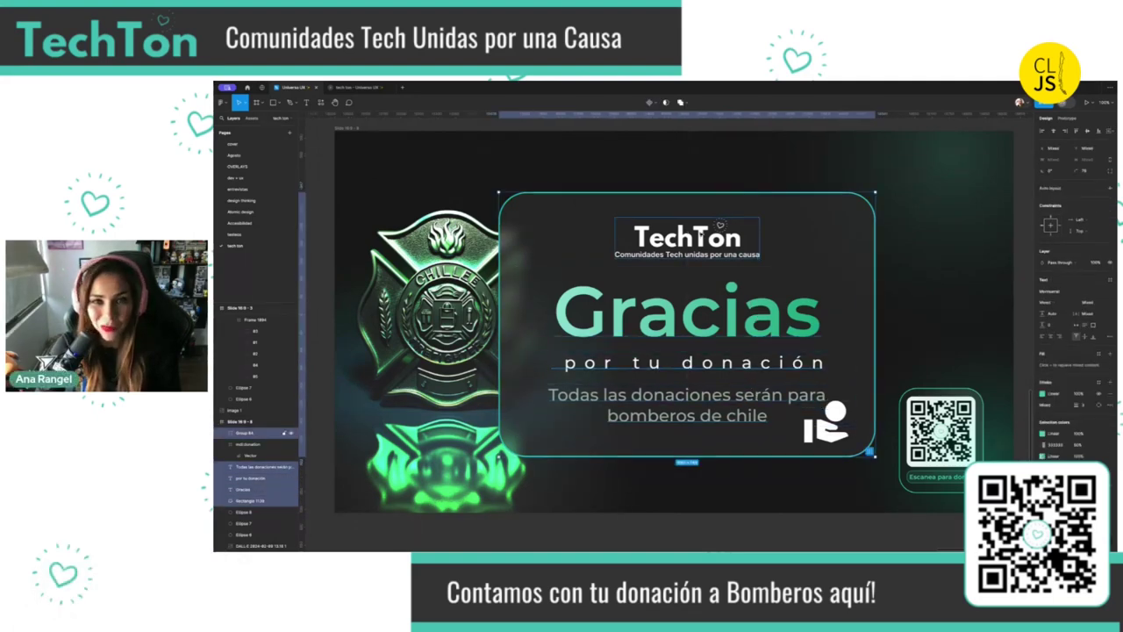
pyautogui.click(824, 233)
pyautogui.keyDown('shift'); pyautogui.click(246, 433); pyautogui.keyUp('shift')
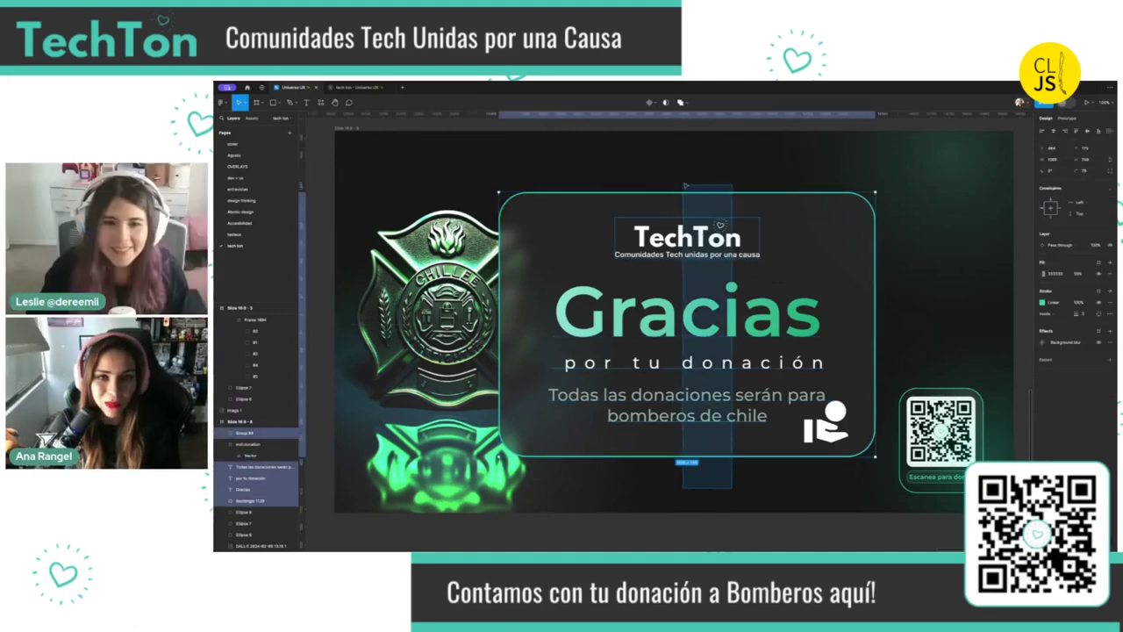
pyautogui.click(1055, 132)
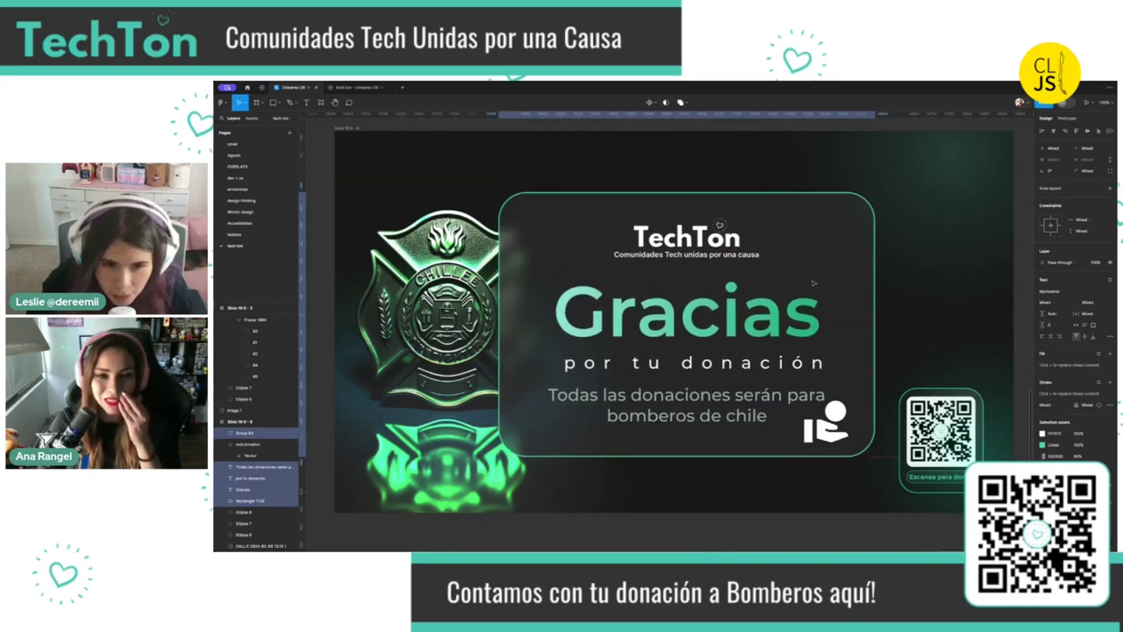
pyautogui.moveTo(813, 283); pyautogui.dragTo(800, 282)
pyautogui.click(827, 423)
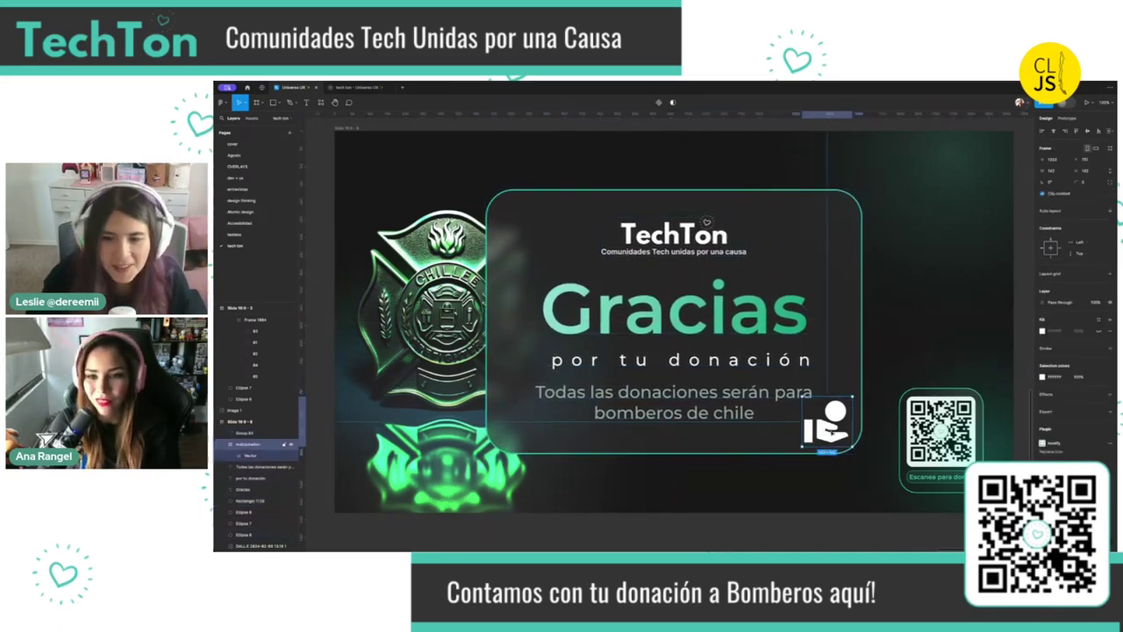
# Place the mdi:donation hand icon out of the card, just above the 'Escanea para donar' QR code
pyautogui.moveTo(827, 423); pyautogui.dragTo(932, 347)
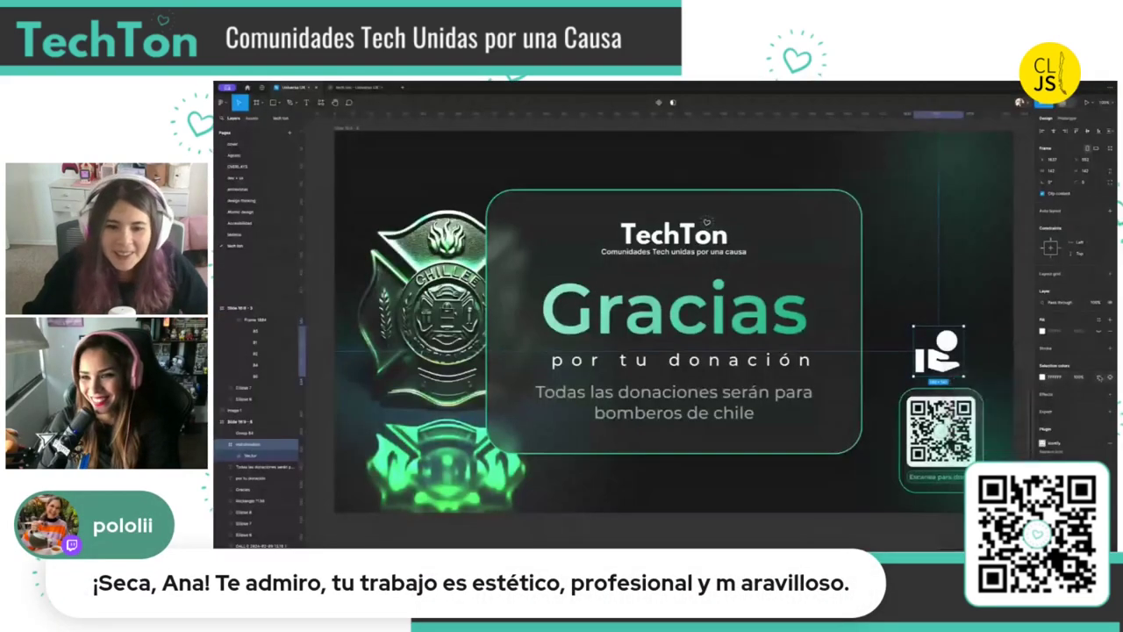
pyautogui.click(1010, 309)
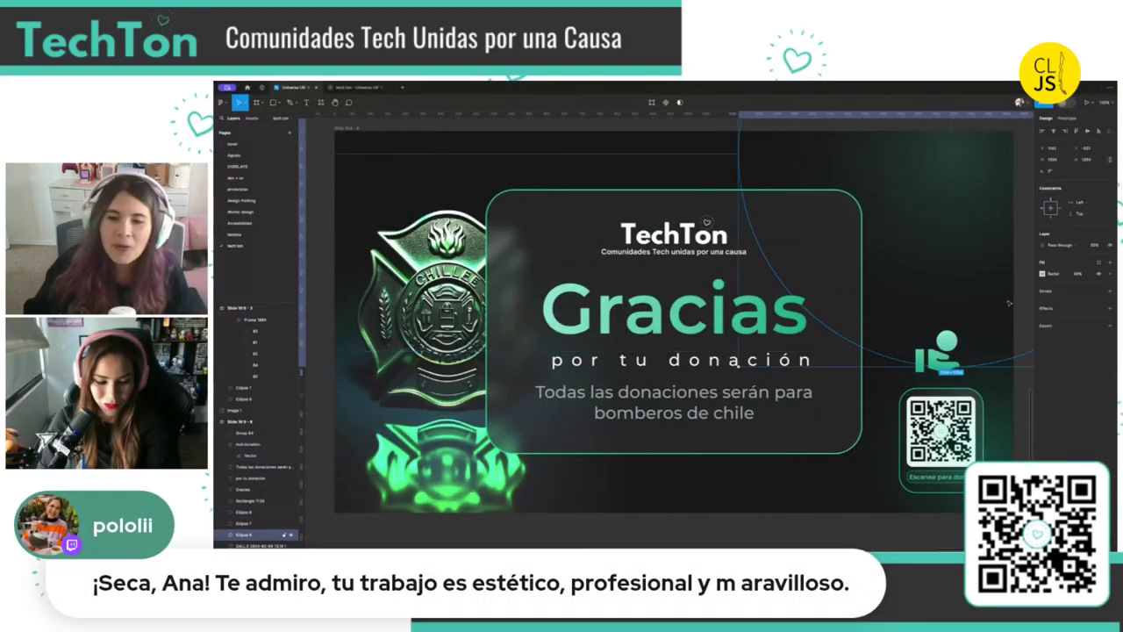
pyautogui.scroll(-2, 1010, 310)
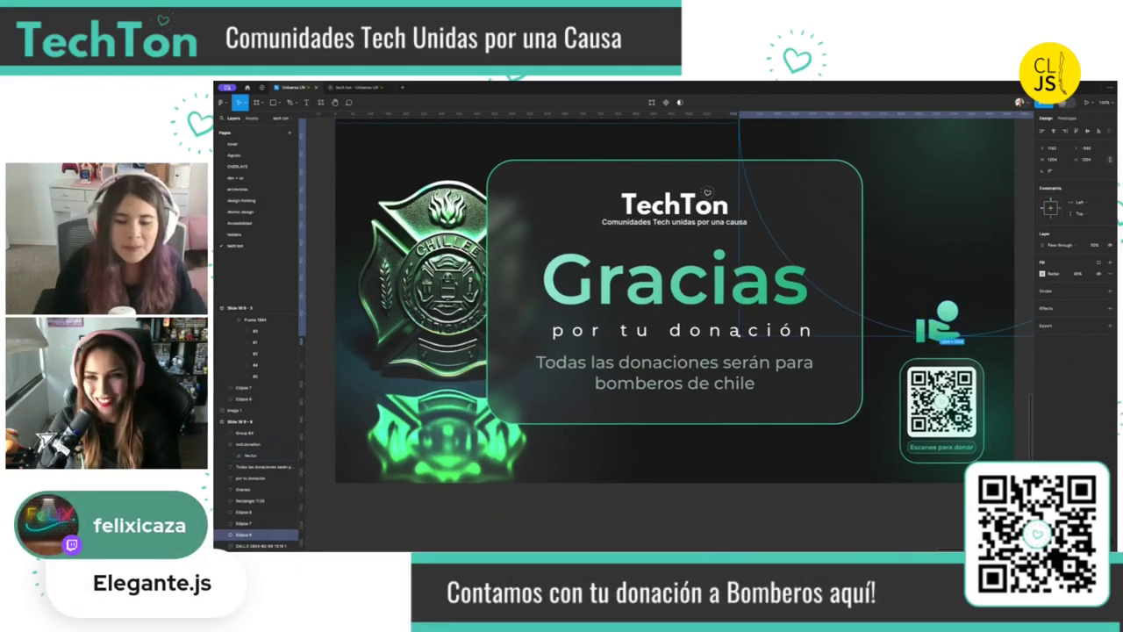
pyautogui.scroll(-1, 675, 299)
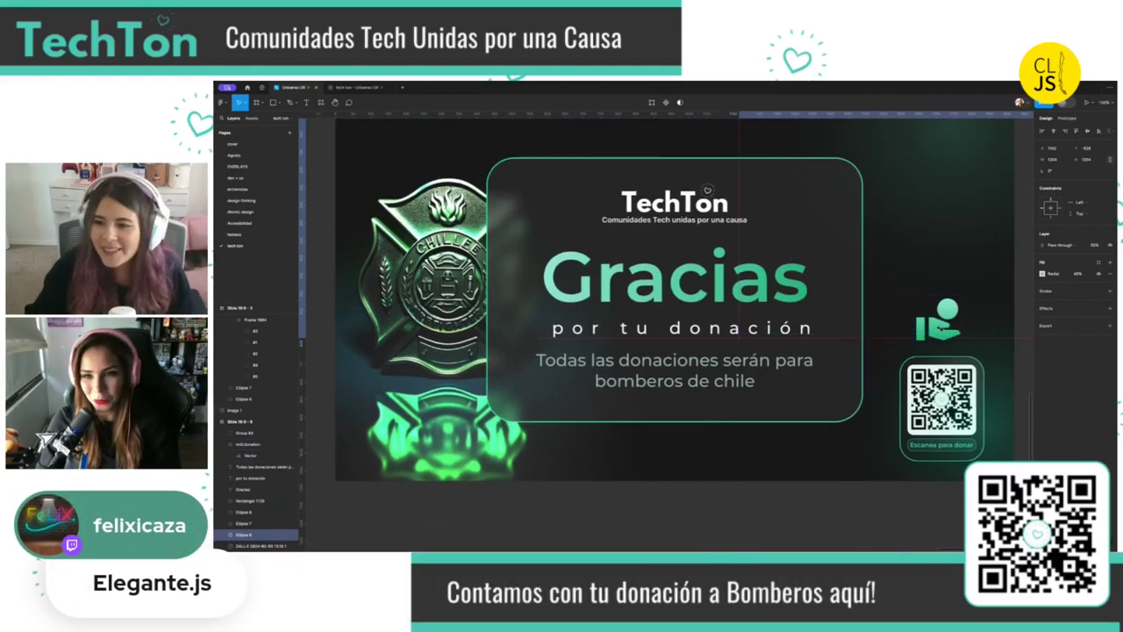
pyautogui.scroll(-1, 675, 298)
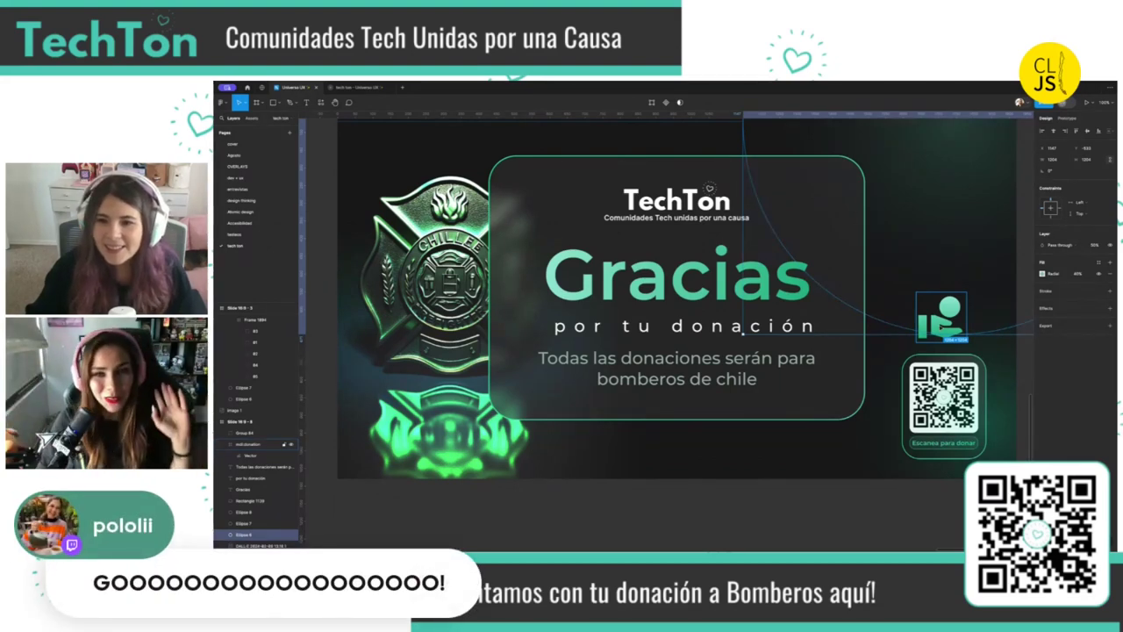
pyautogui.click(254, 444)
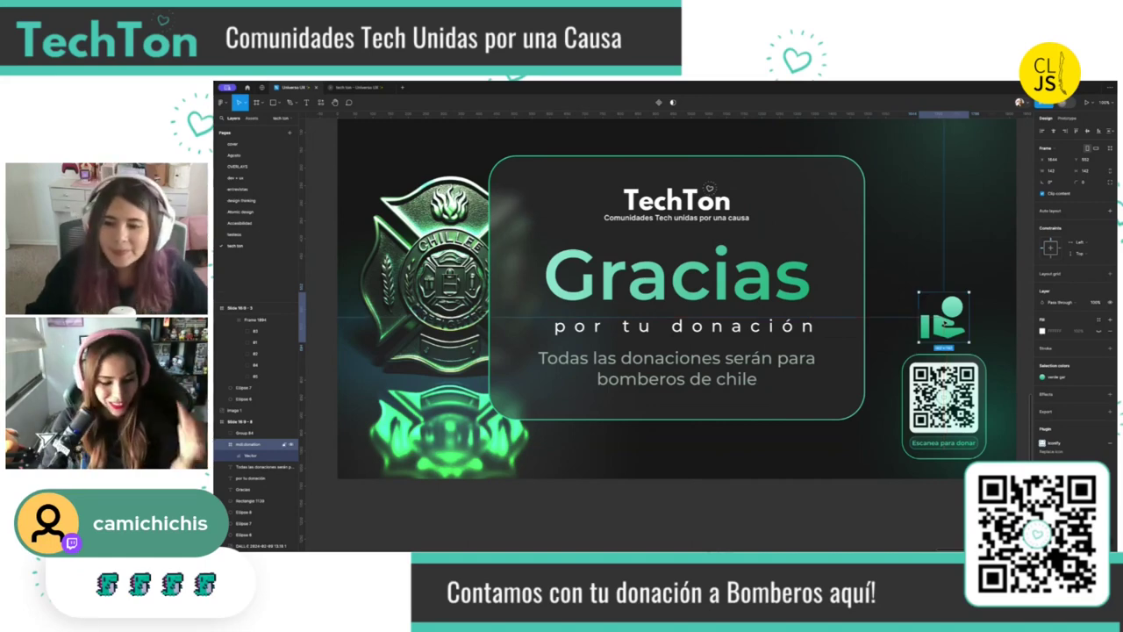
pyautogui.scroll(2, 474, 351)
pyautogui.click(456, 351)
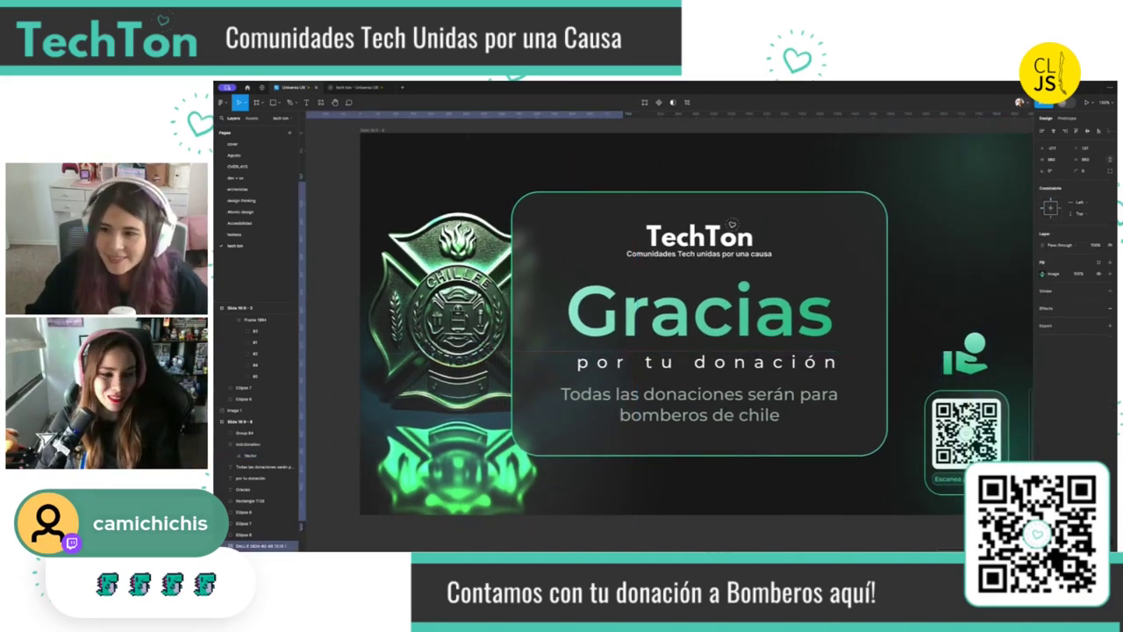